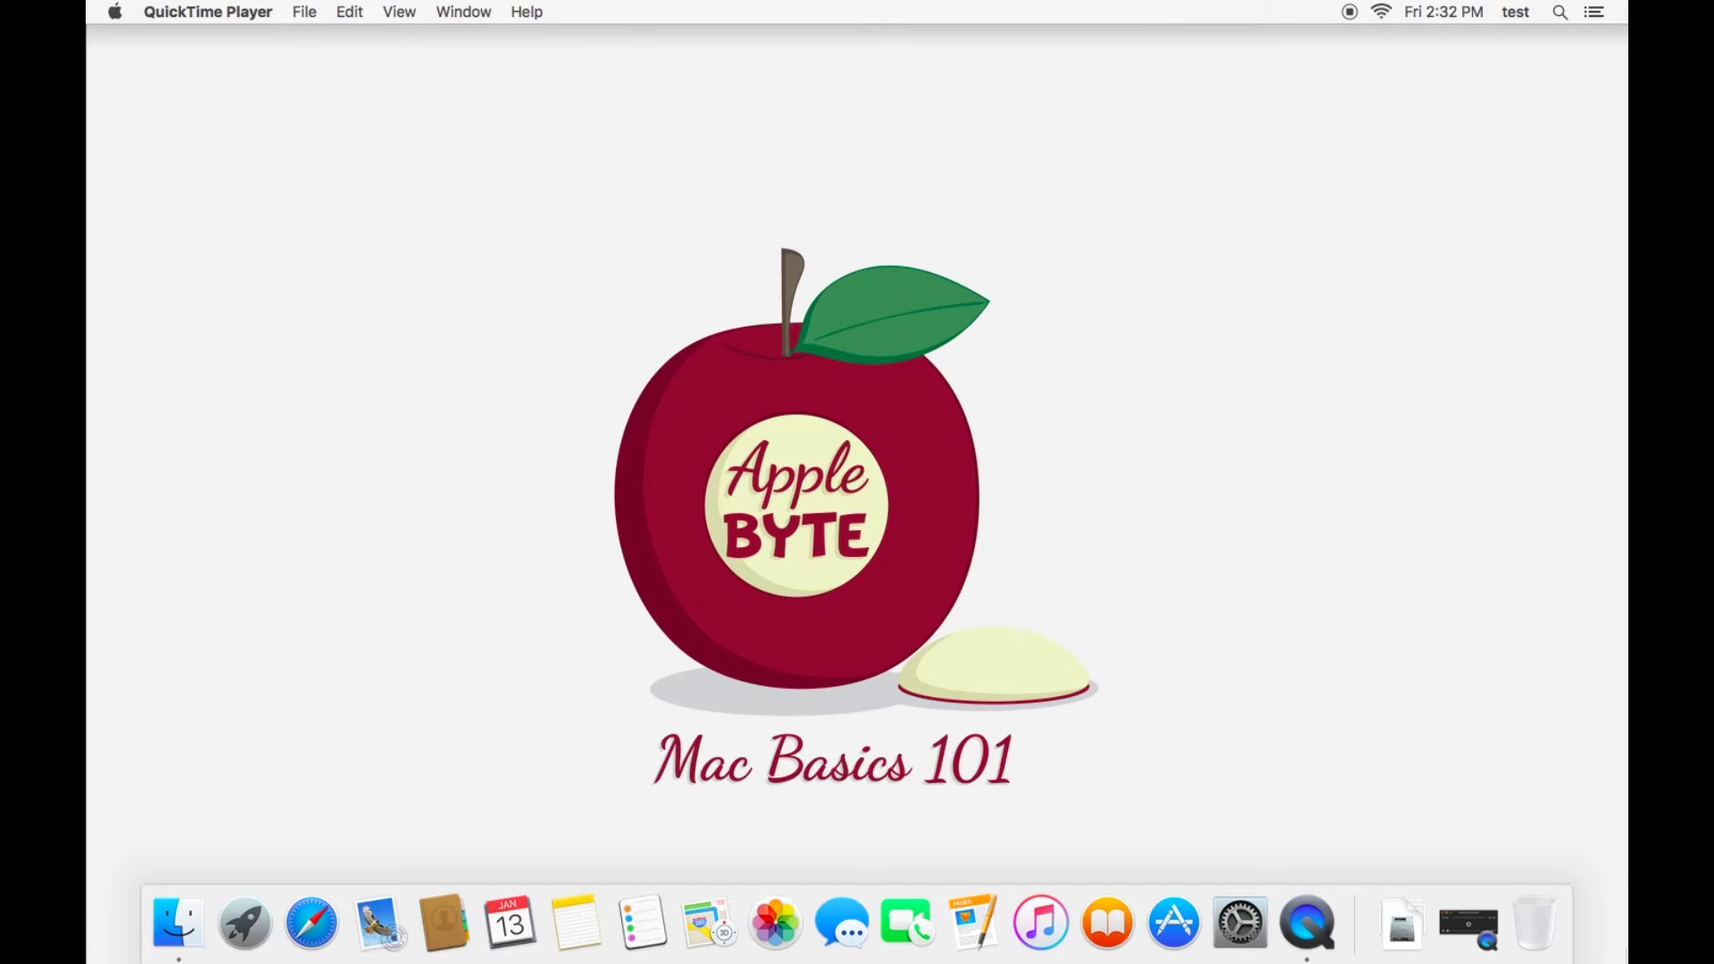
Step: Launch Safari, try dragging the Yahoo favorite tile, and show the bookmarks sidebar
left_click(313, 920)
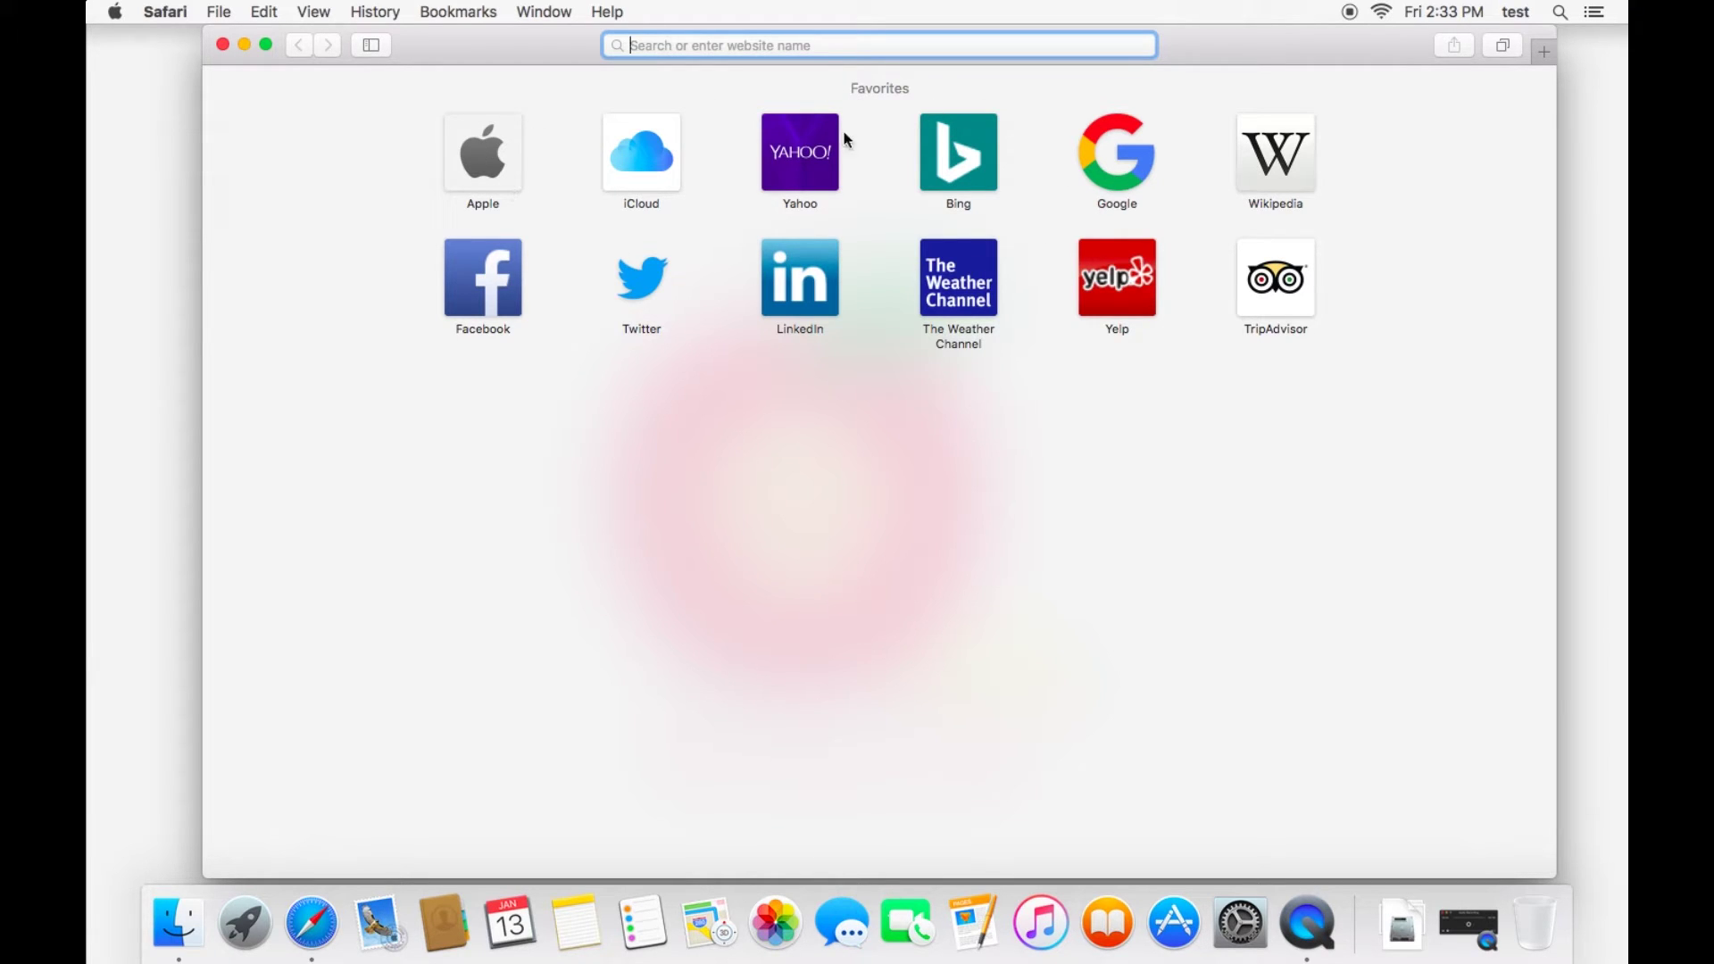
left_click_drag(815, 163, 780, 175)
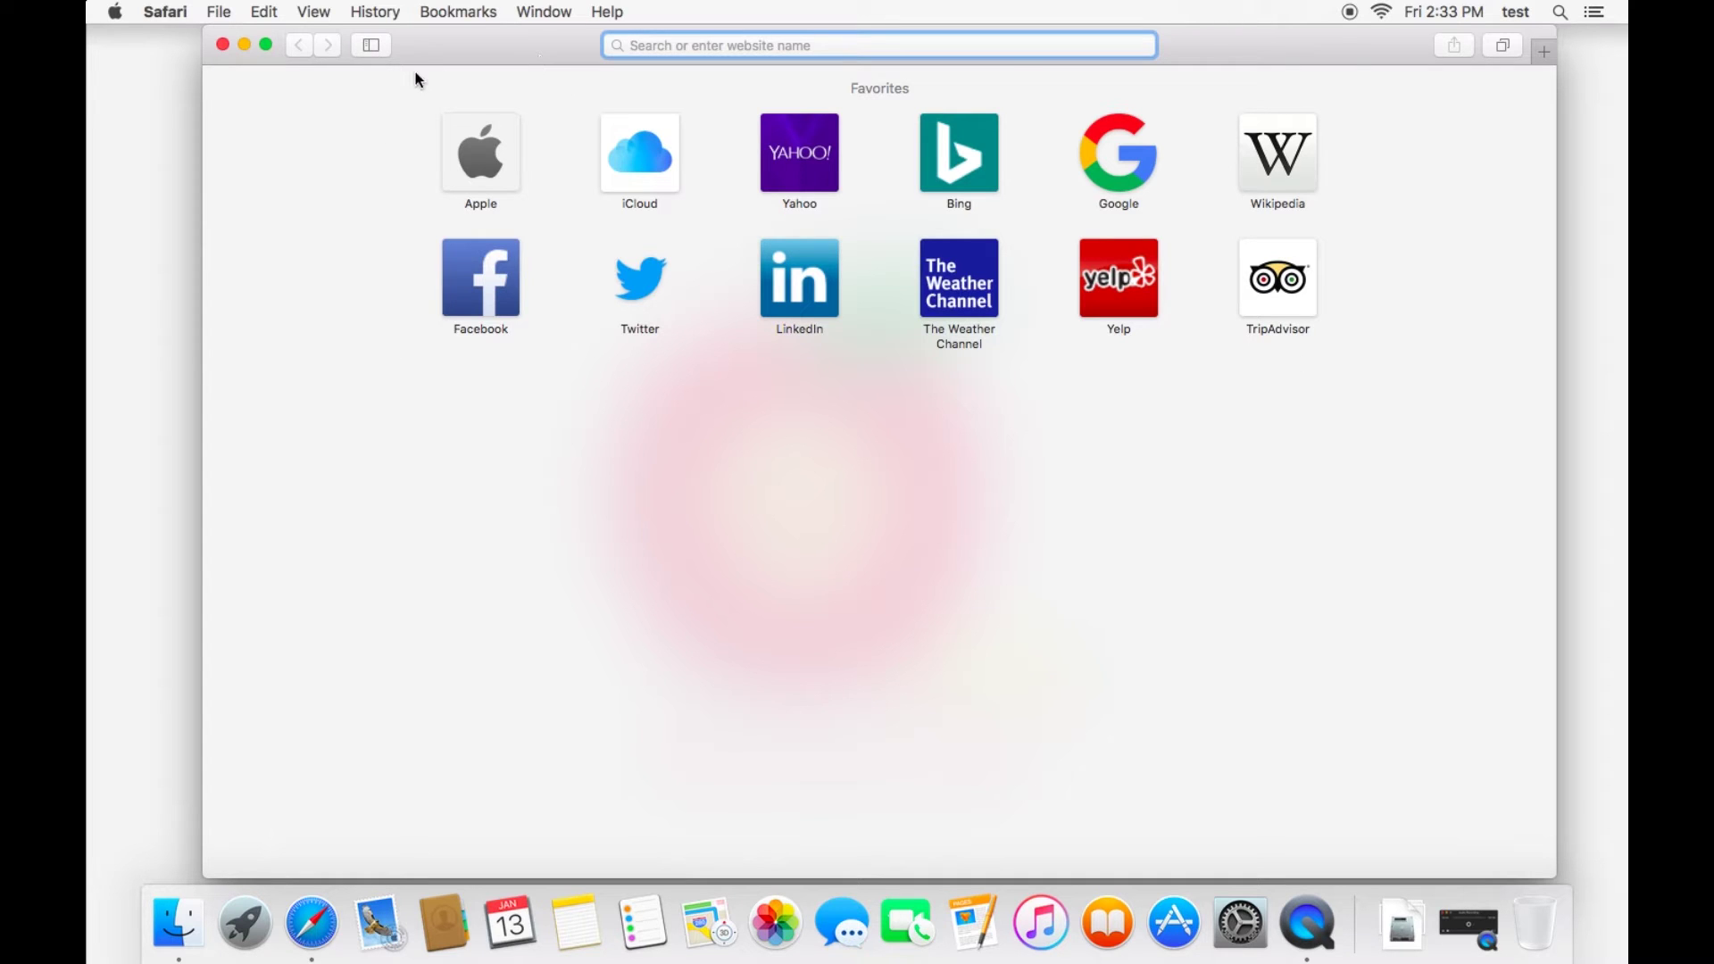
left_click(372, 46)
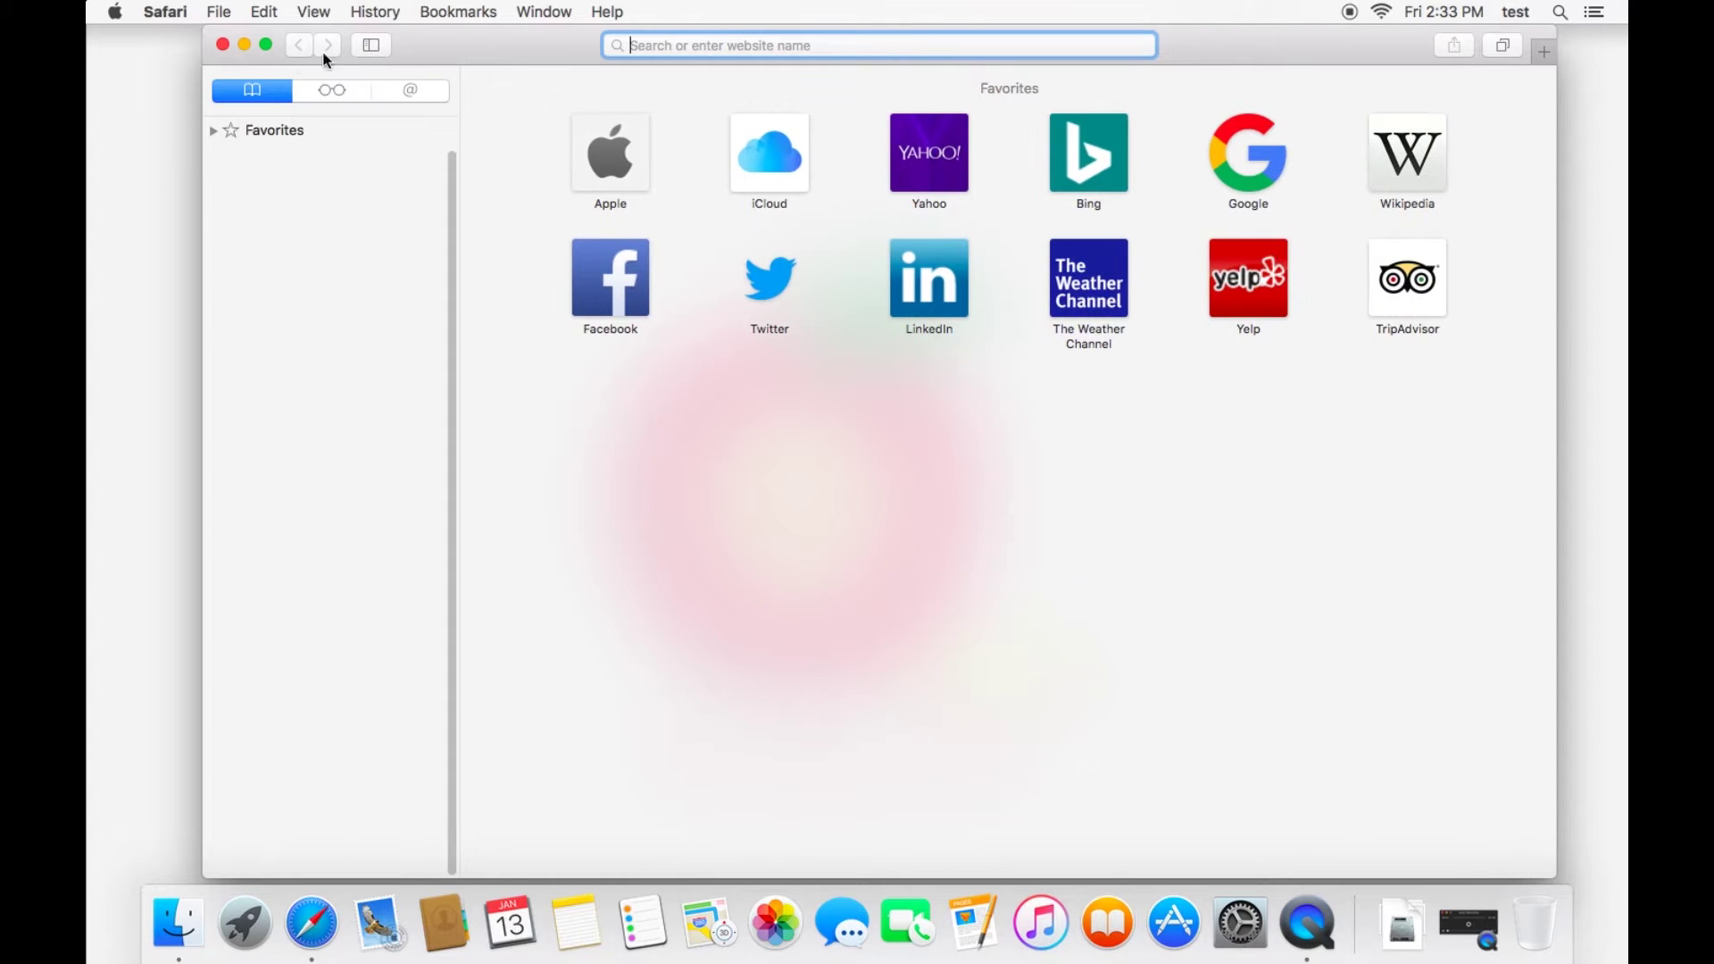
Step: Expand and collapse the Favorites folder, then view Reading List and then Shared Links
left_click(213, 132)
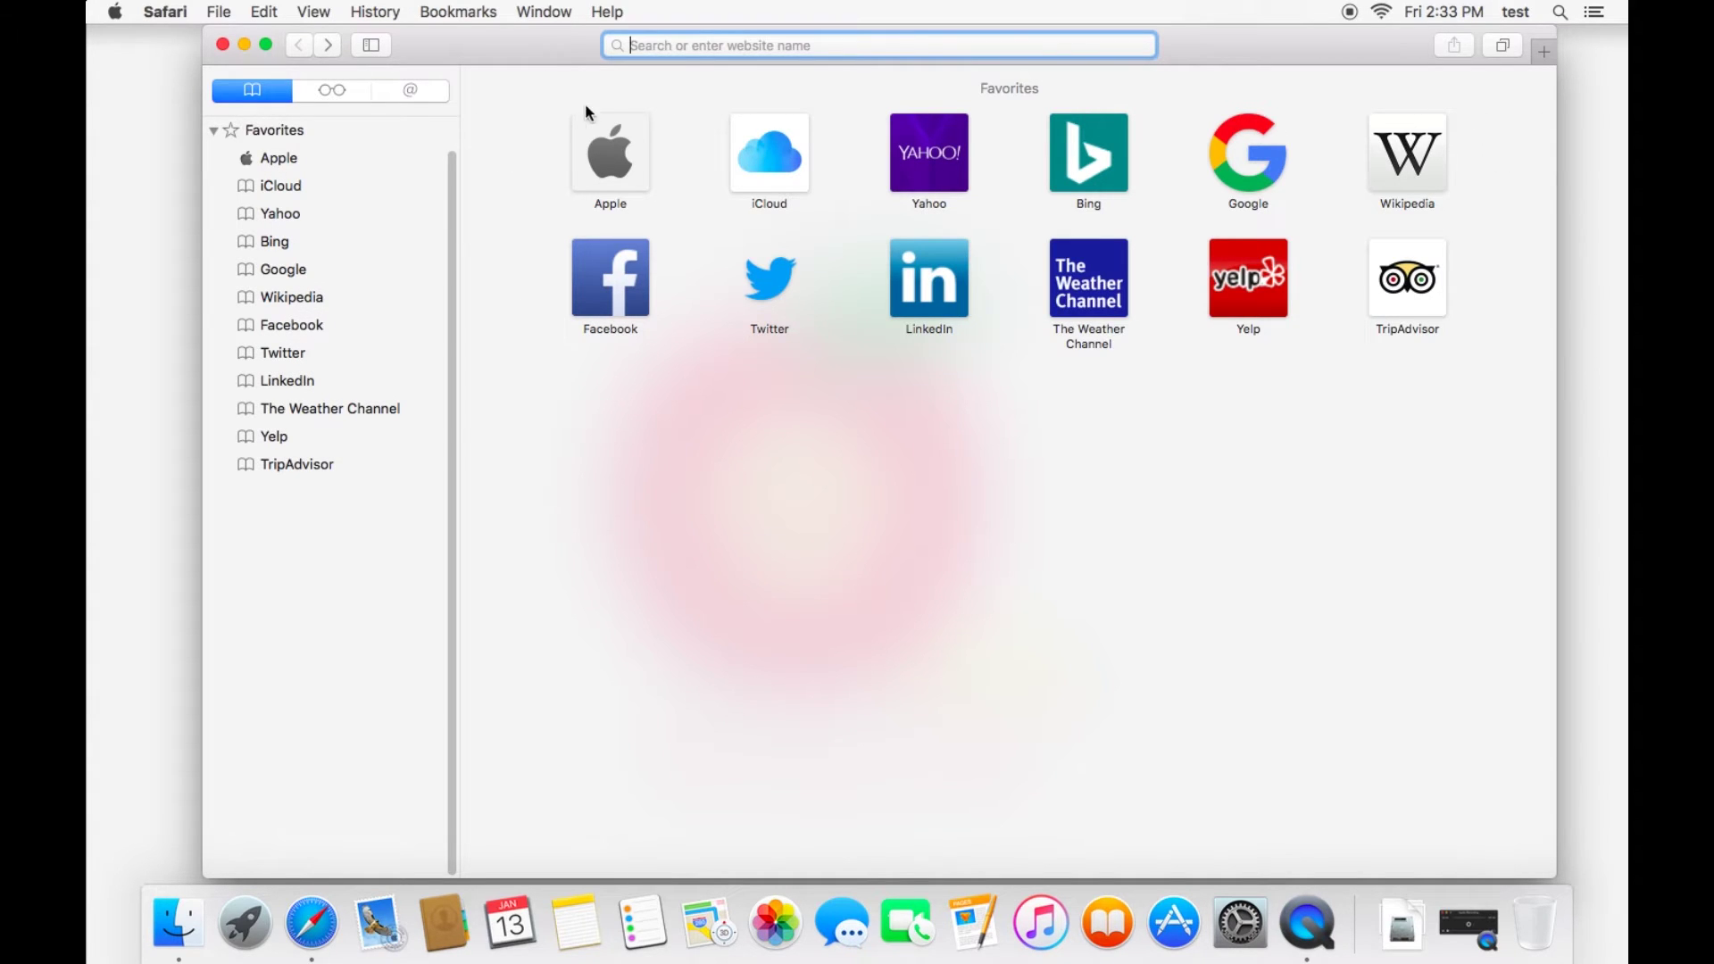
left_click(215, 131)
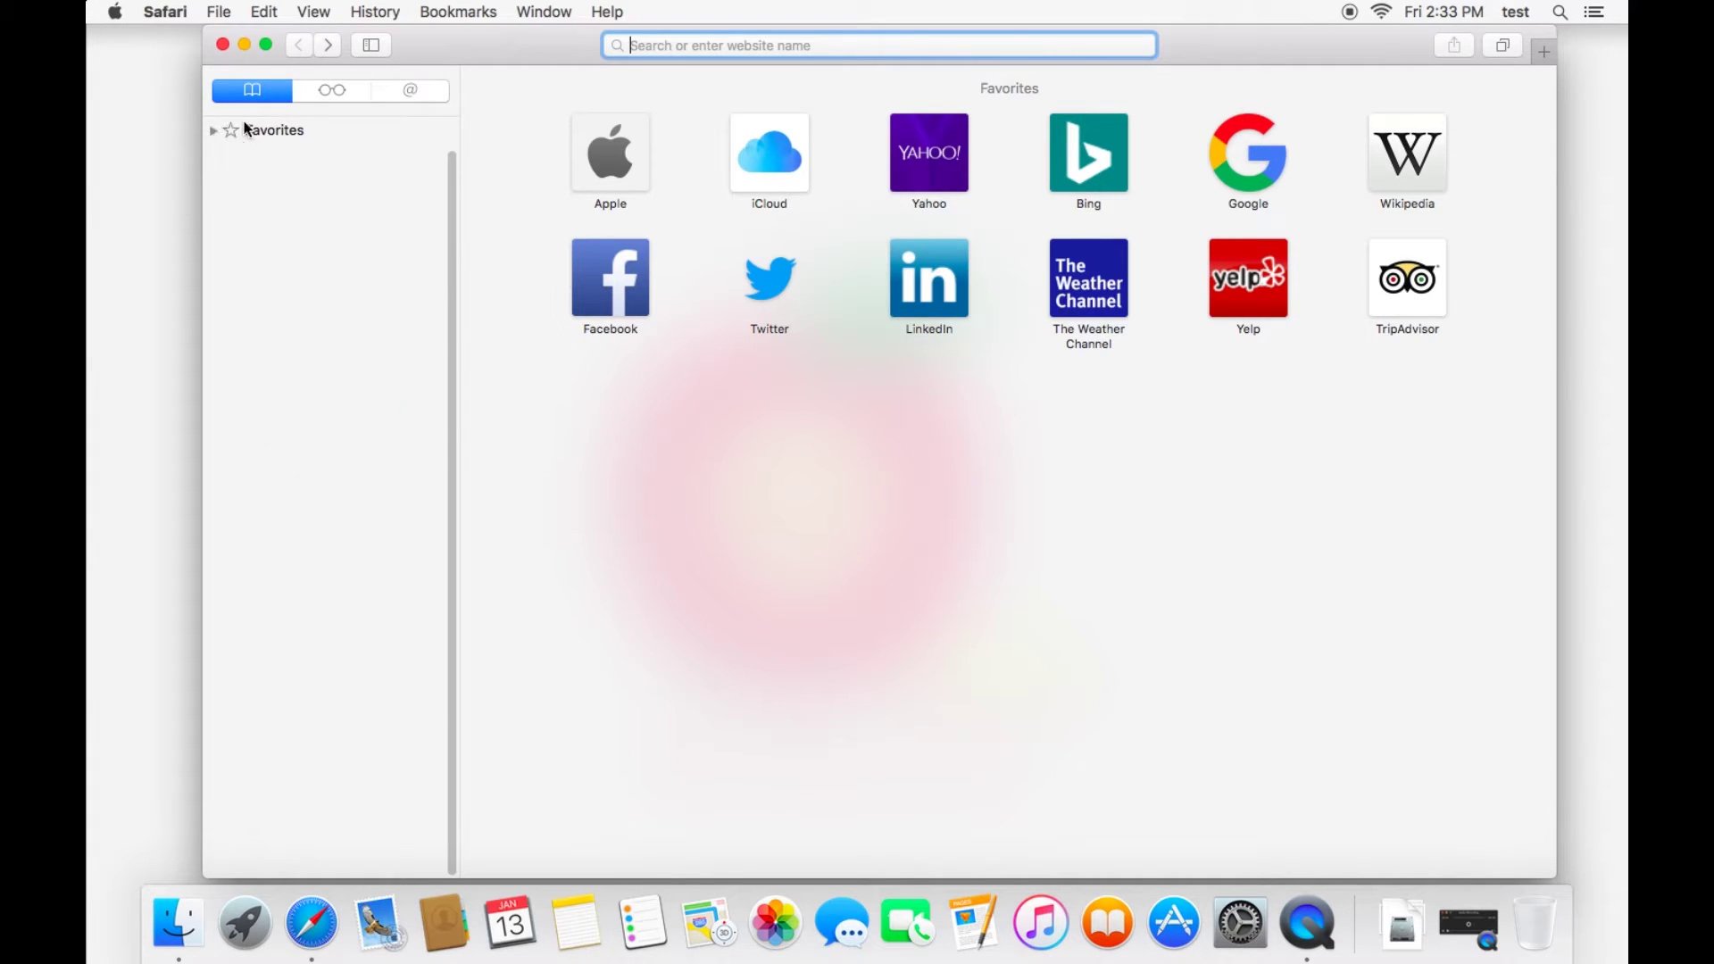
left_click(336, 94)
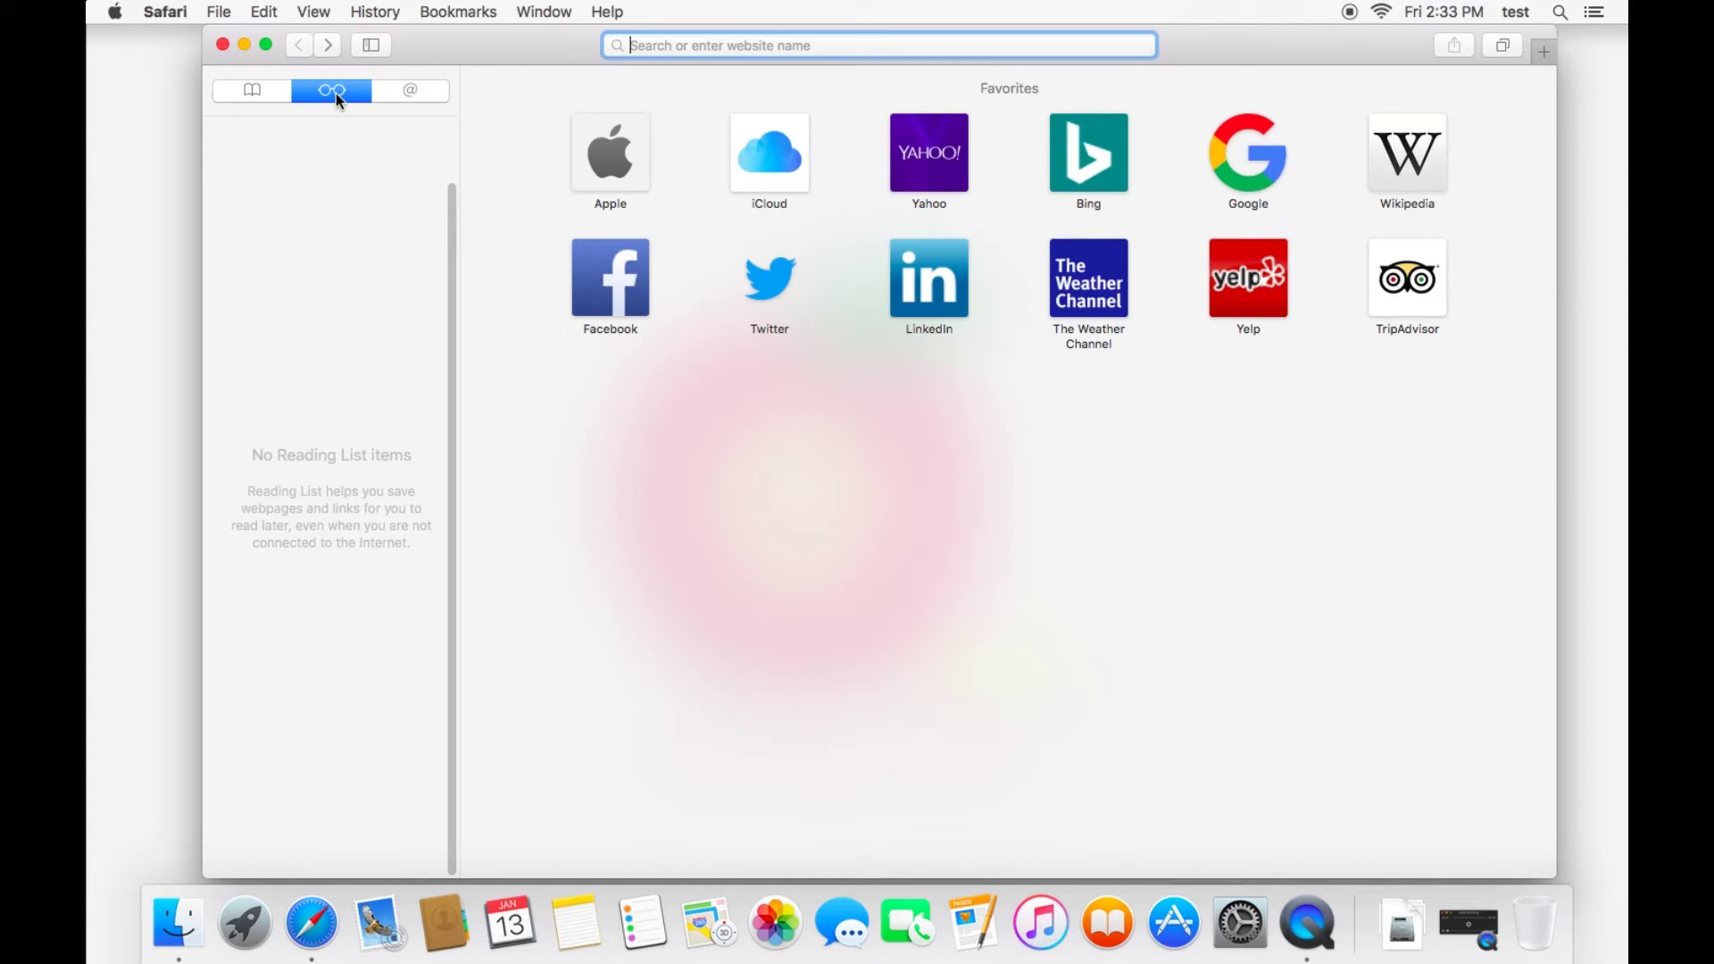
left_click(416, 93)
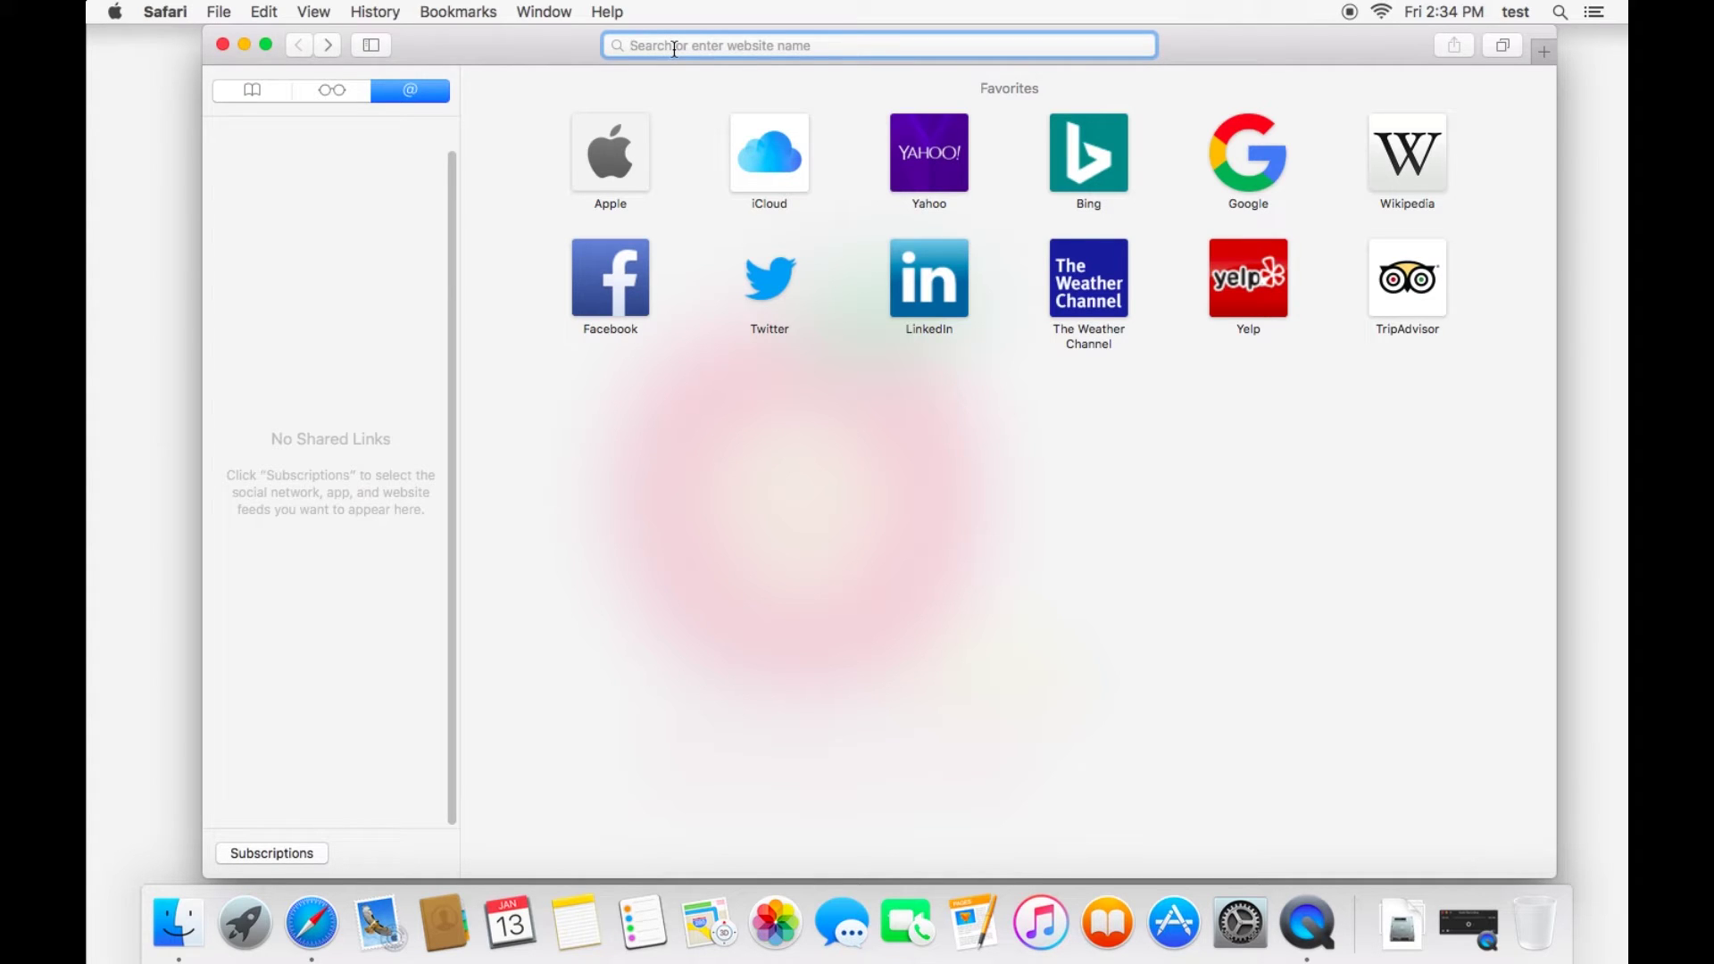
Step: Search Google for 'apple' from the address bar and reload the results page
type("apple.com")
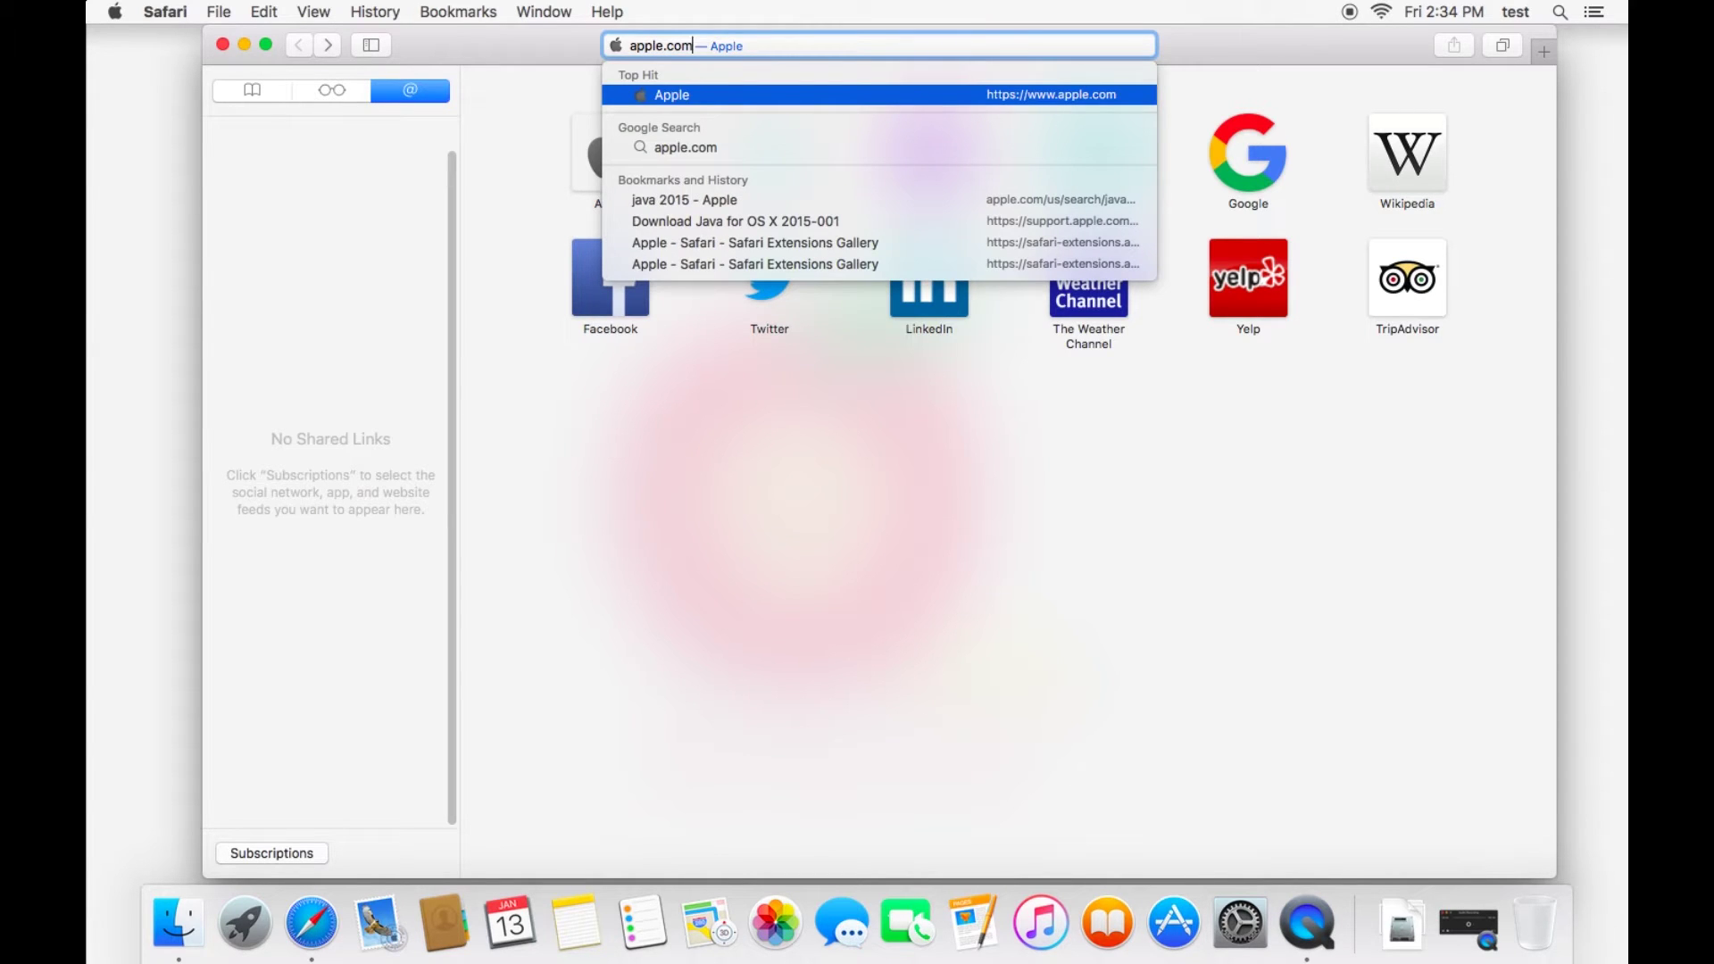
key("BackSpace")
key("BackSpace")
key("BackSpace")
key("BackSpace")
key("BackSpace")
key("BackSpace")
key("BackSpace")
key("BackSpace")
key("BackSpace")
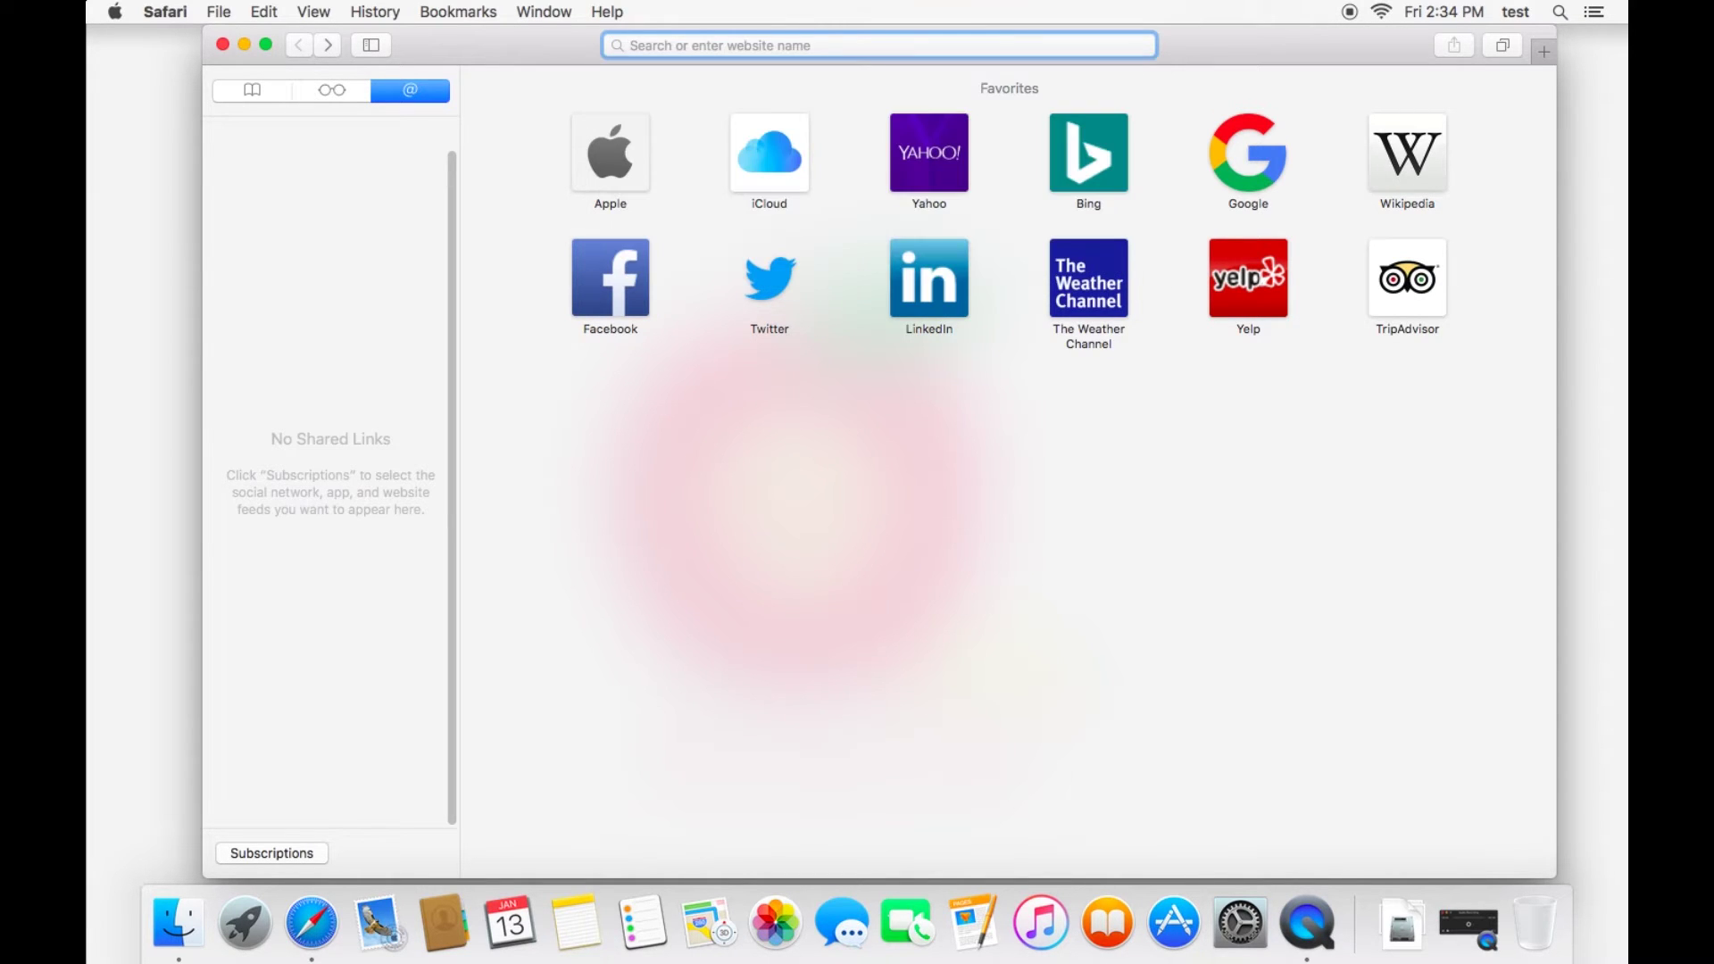
type("app")
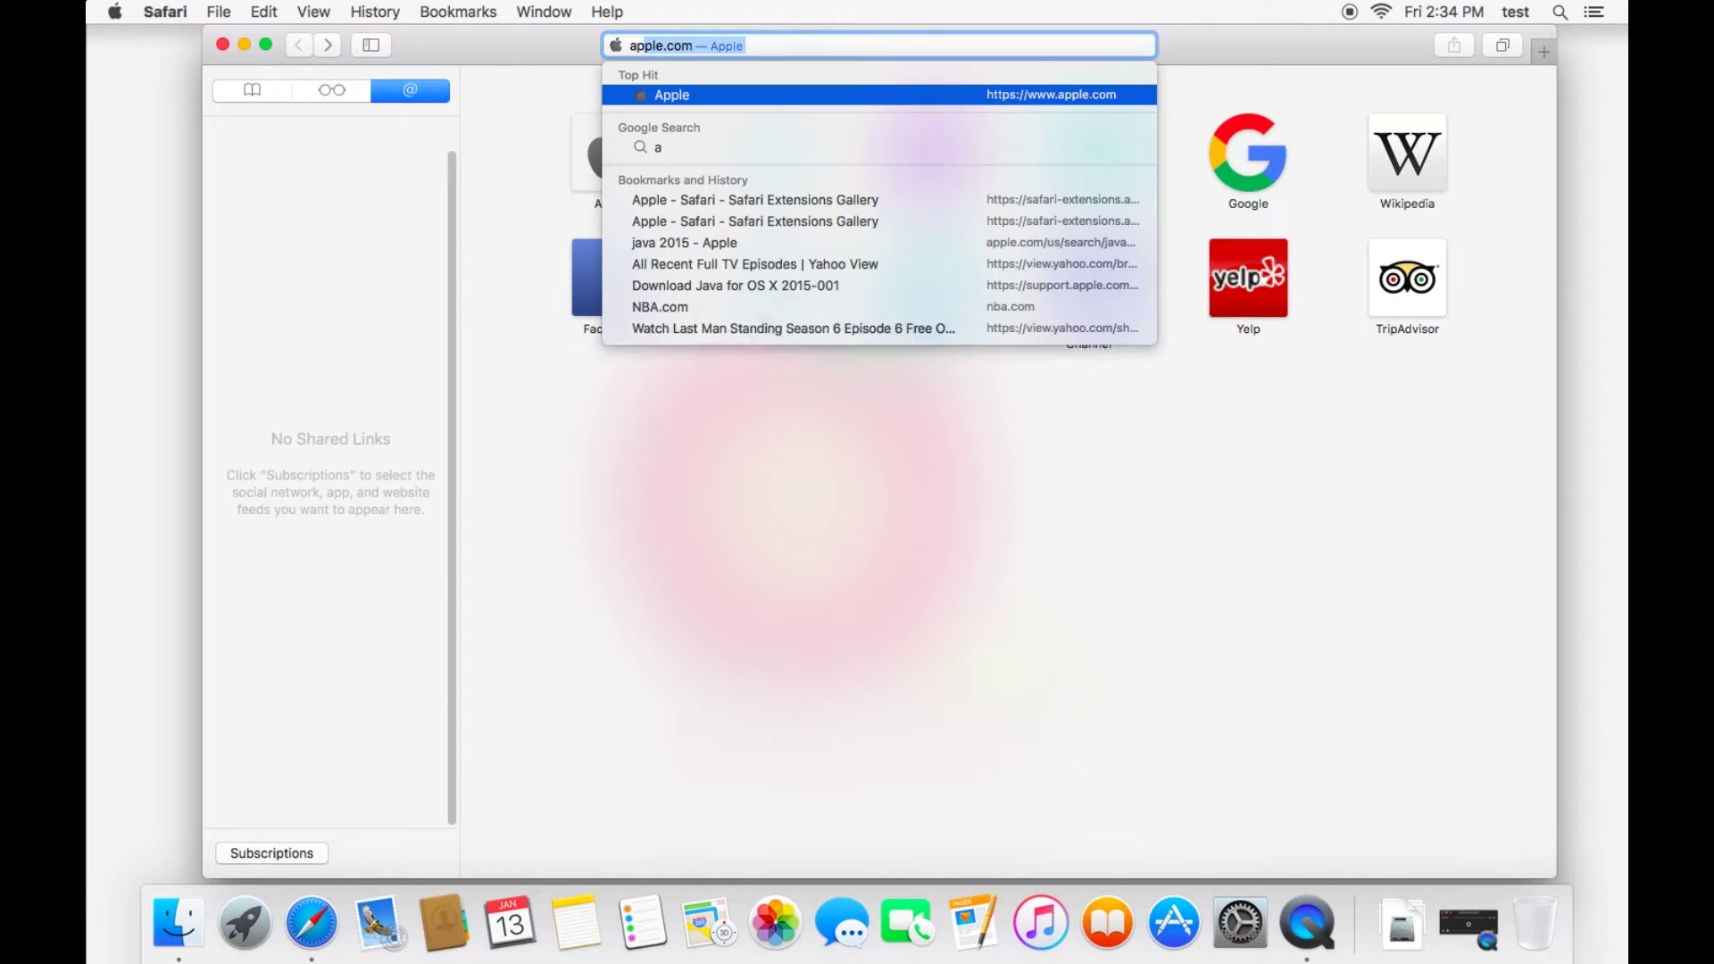
type("le")
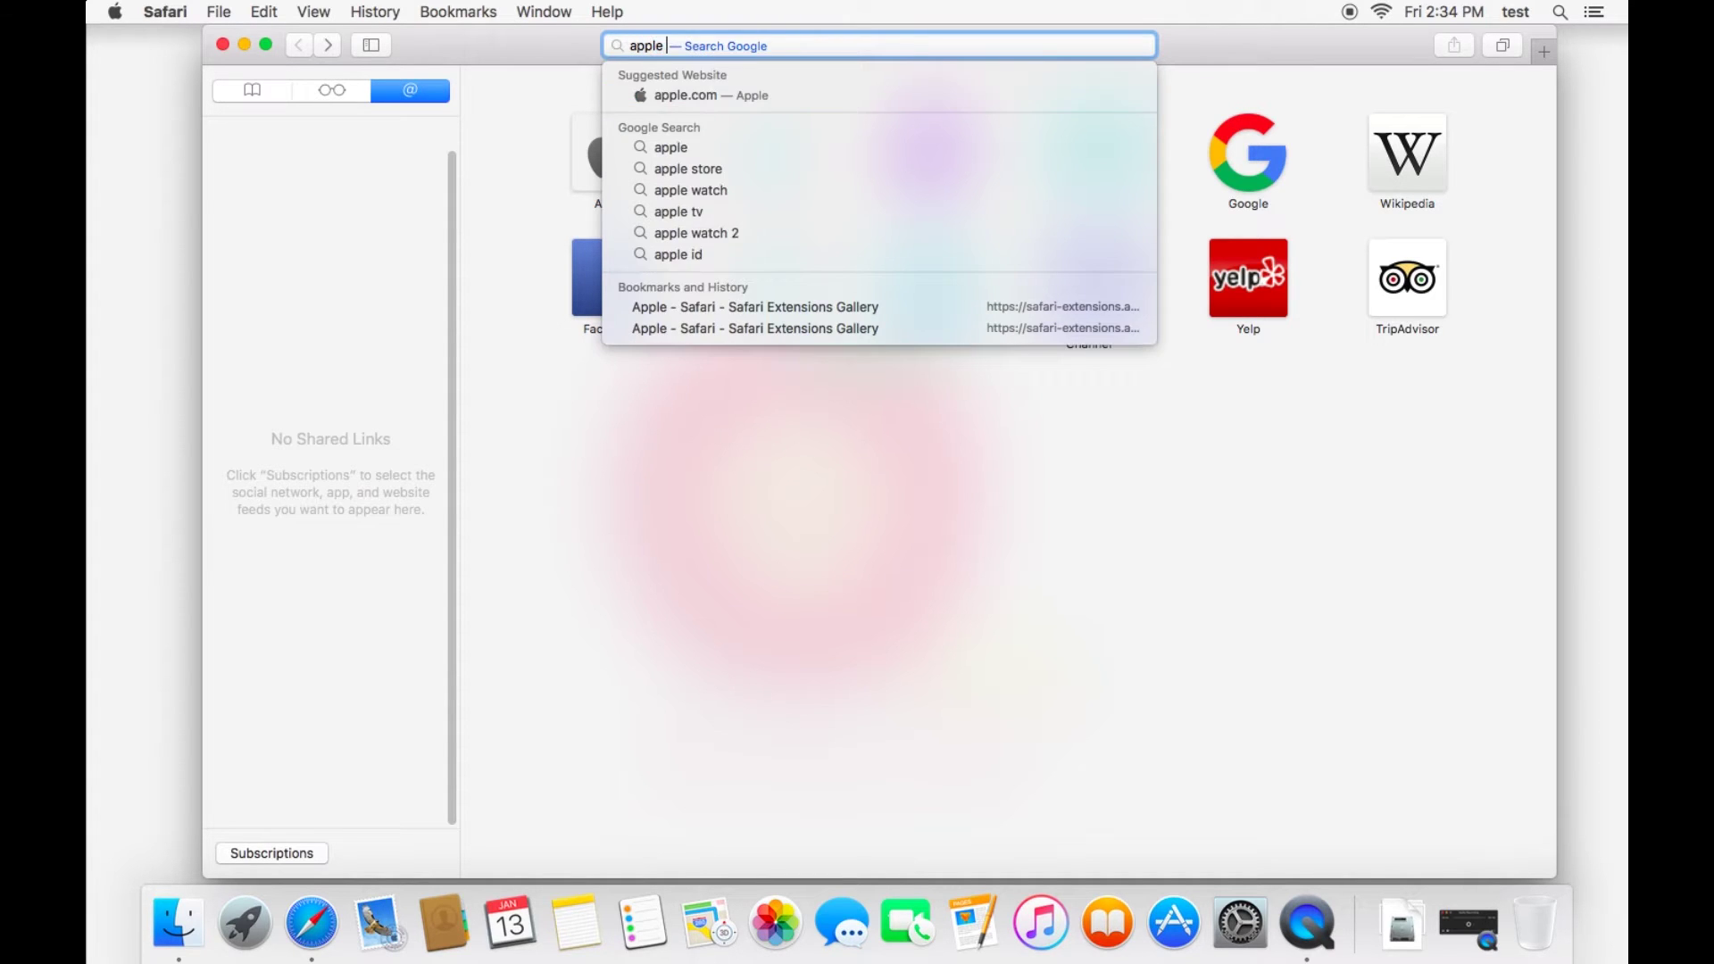
key("Escape")
key("Return")
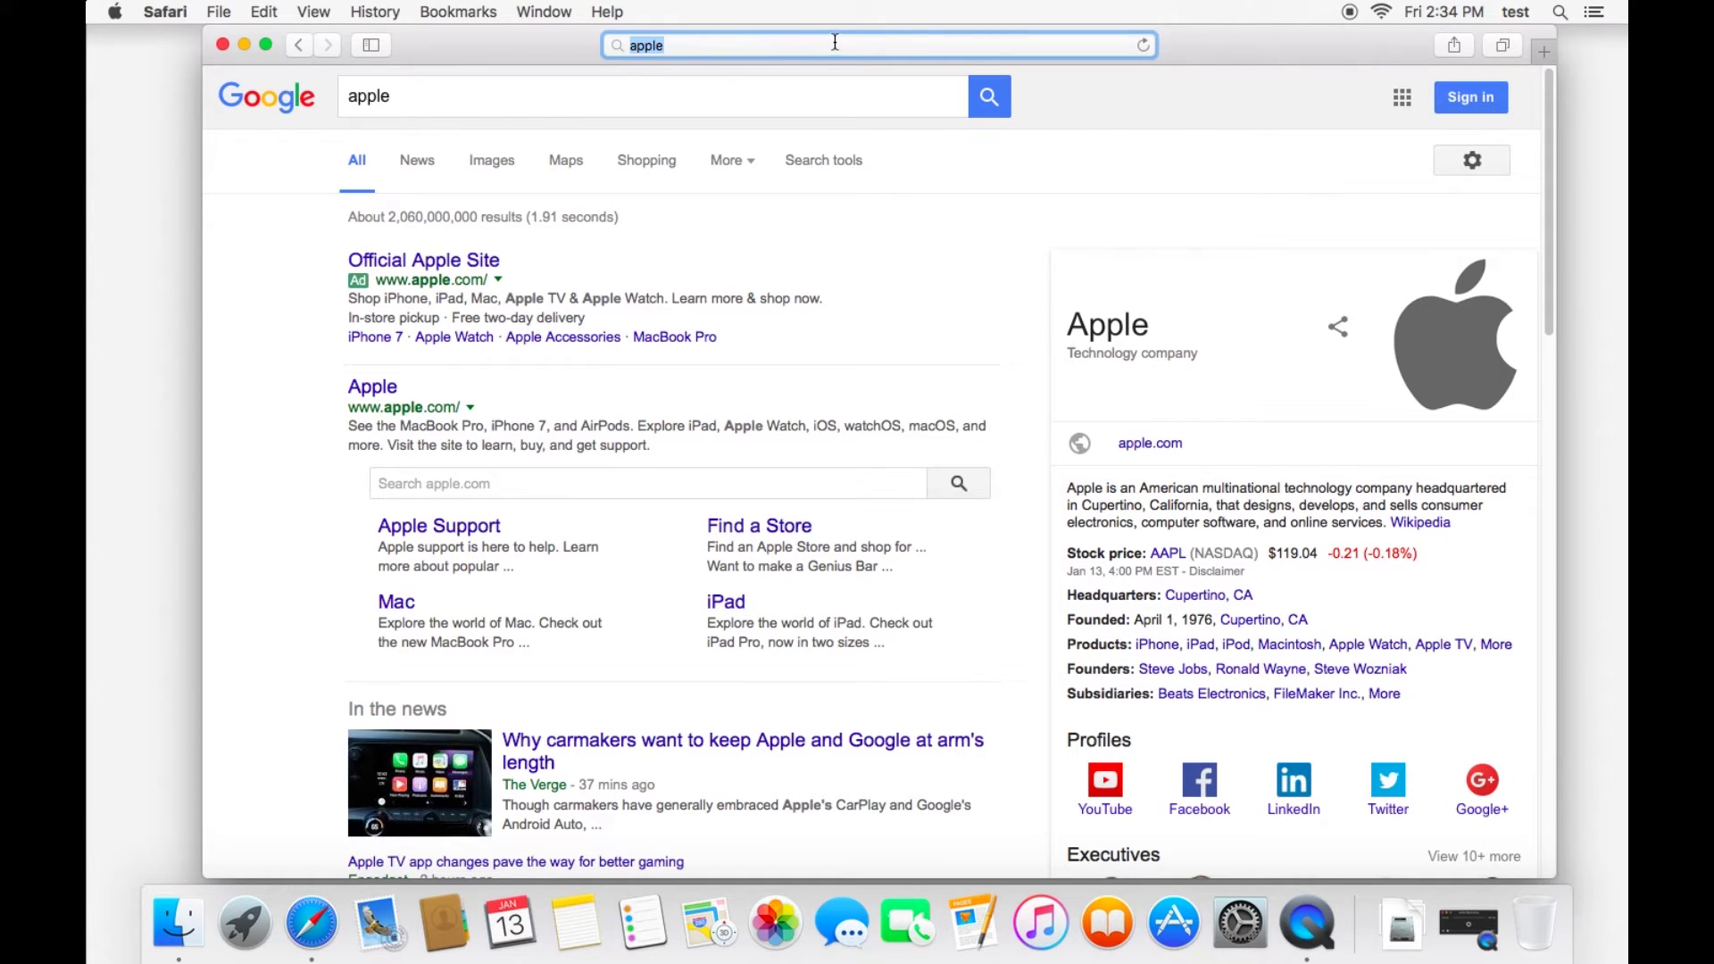
left_click(1144, 46)
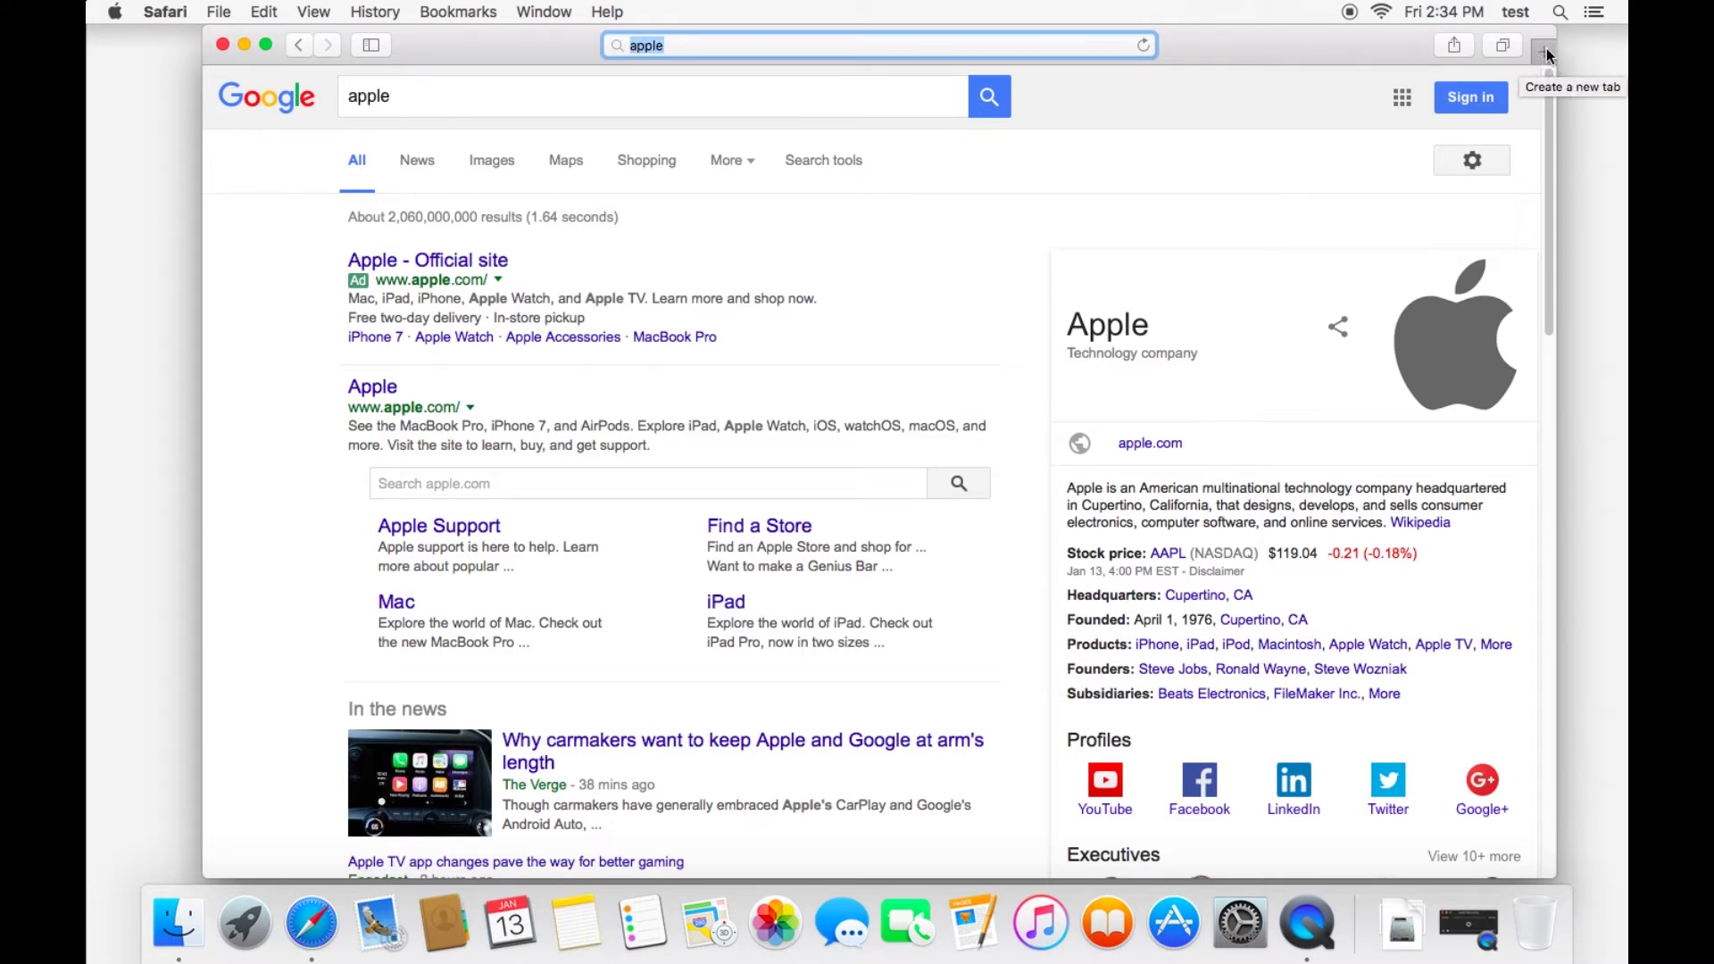
Step: Open a new Favorites tab, close the 'apple - Google Search' tab, and hide the sidebar
left_click(1546, 52)
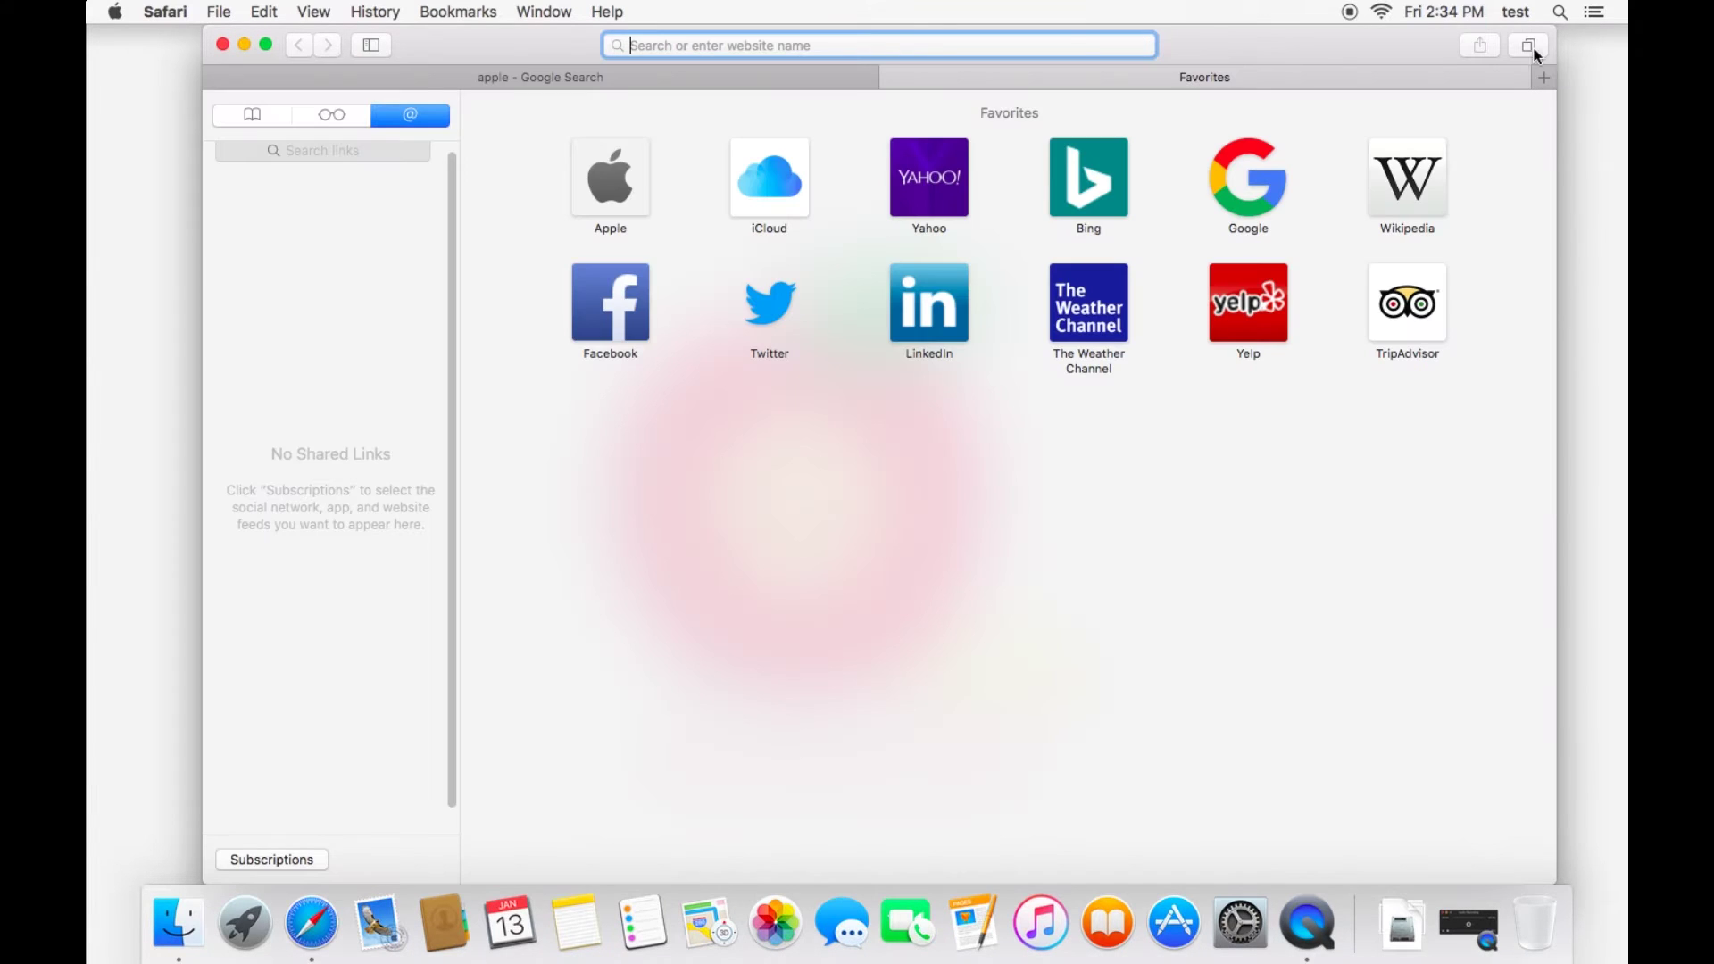
left_click(743, 78)
left_click(982, 77)
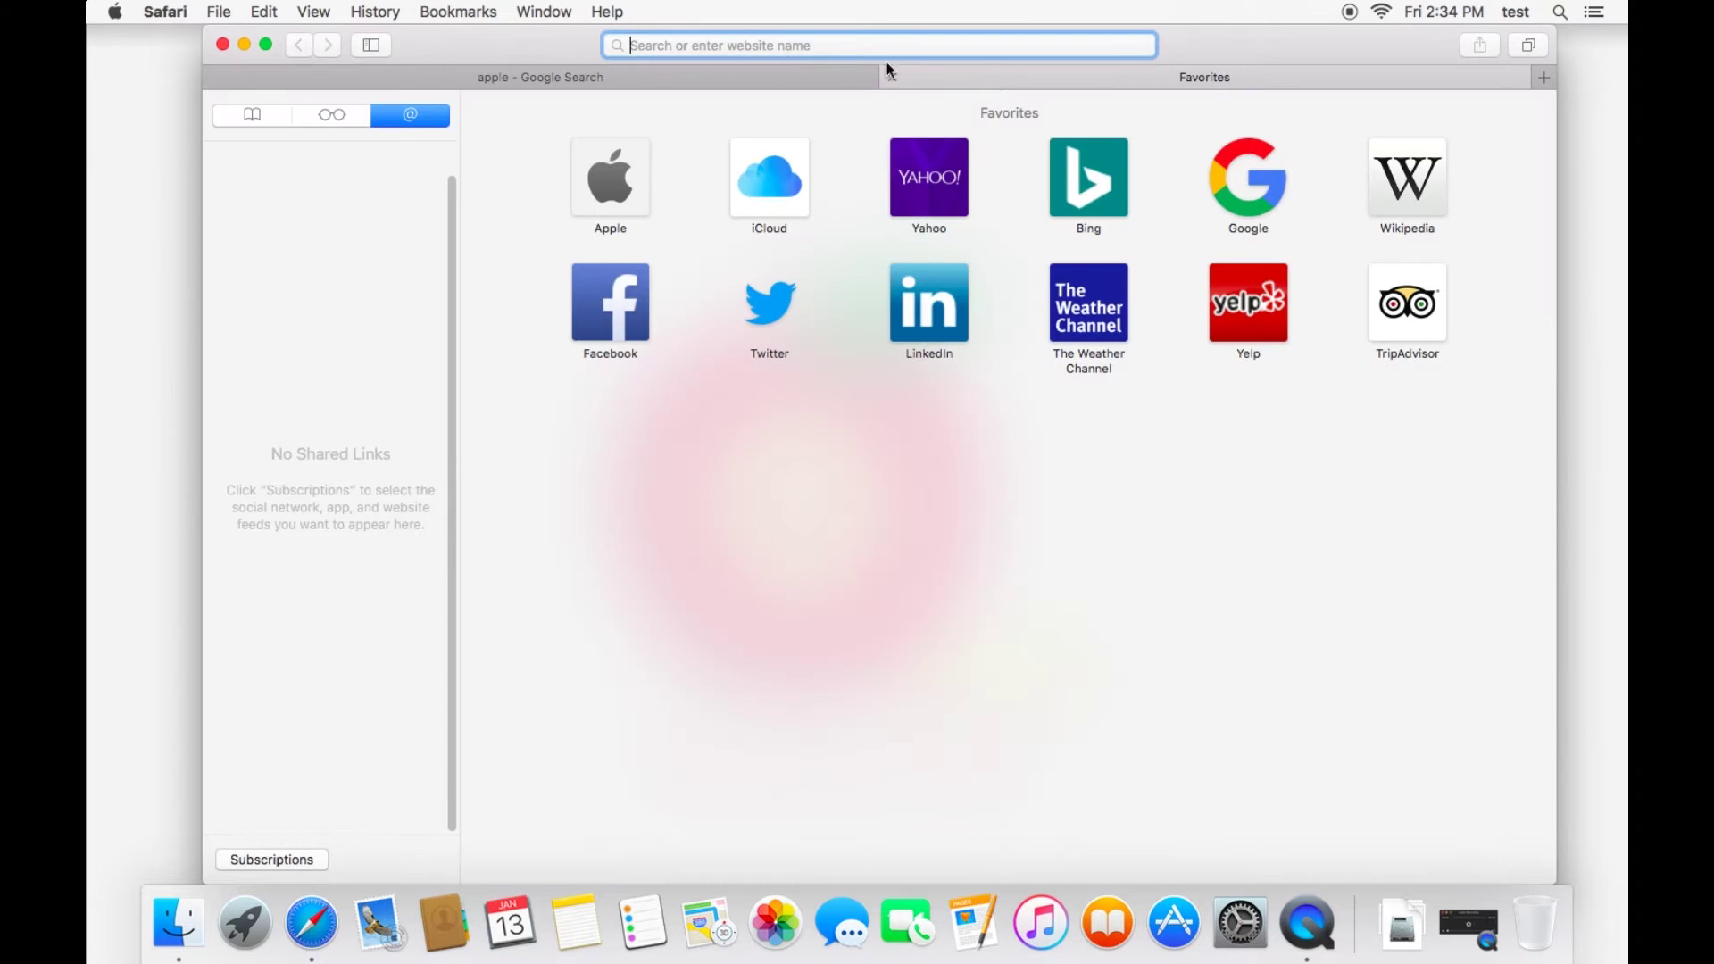
left_click(755, 77)
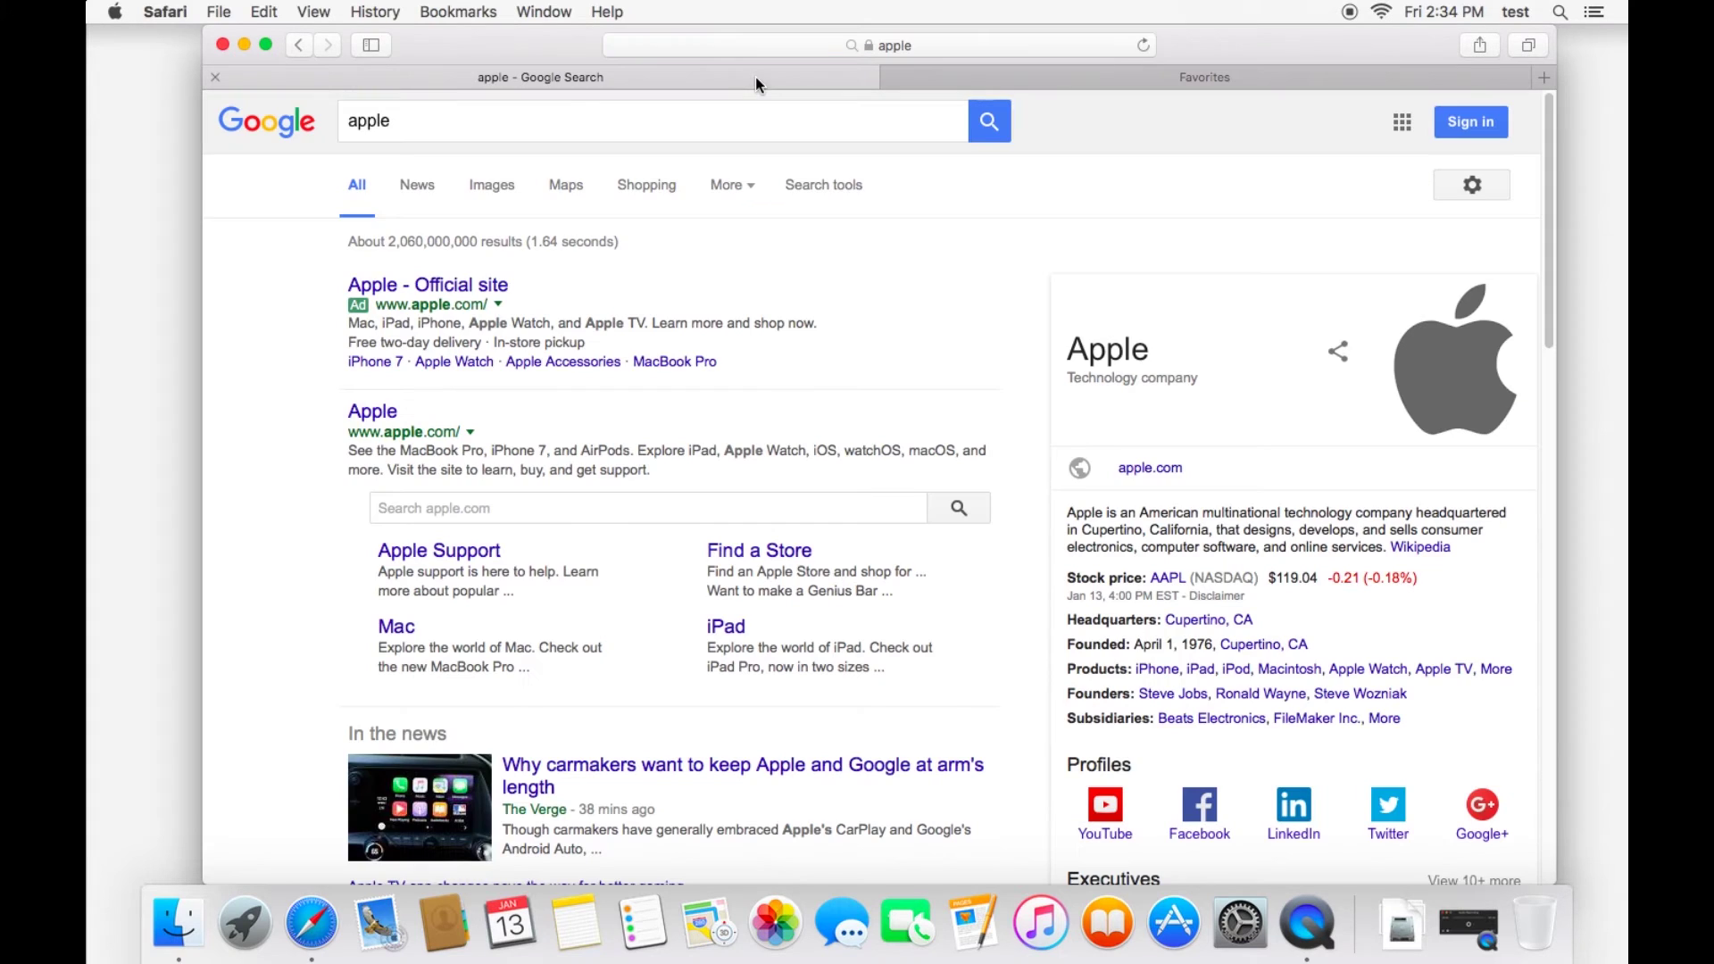
left_click(217, 77)
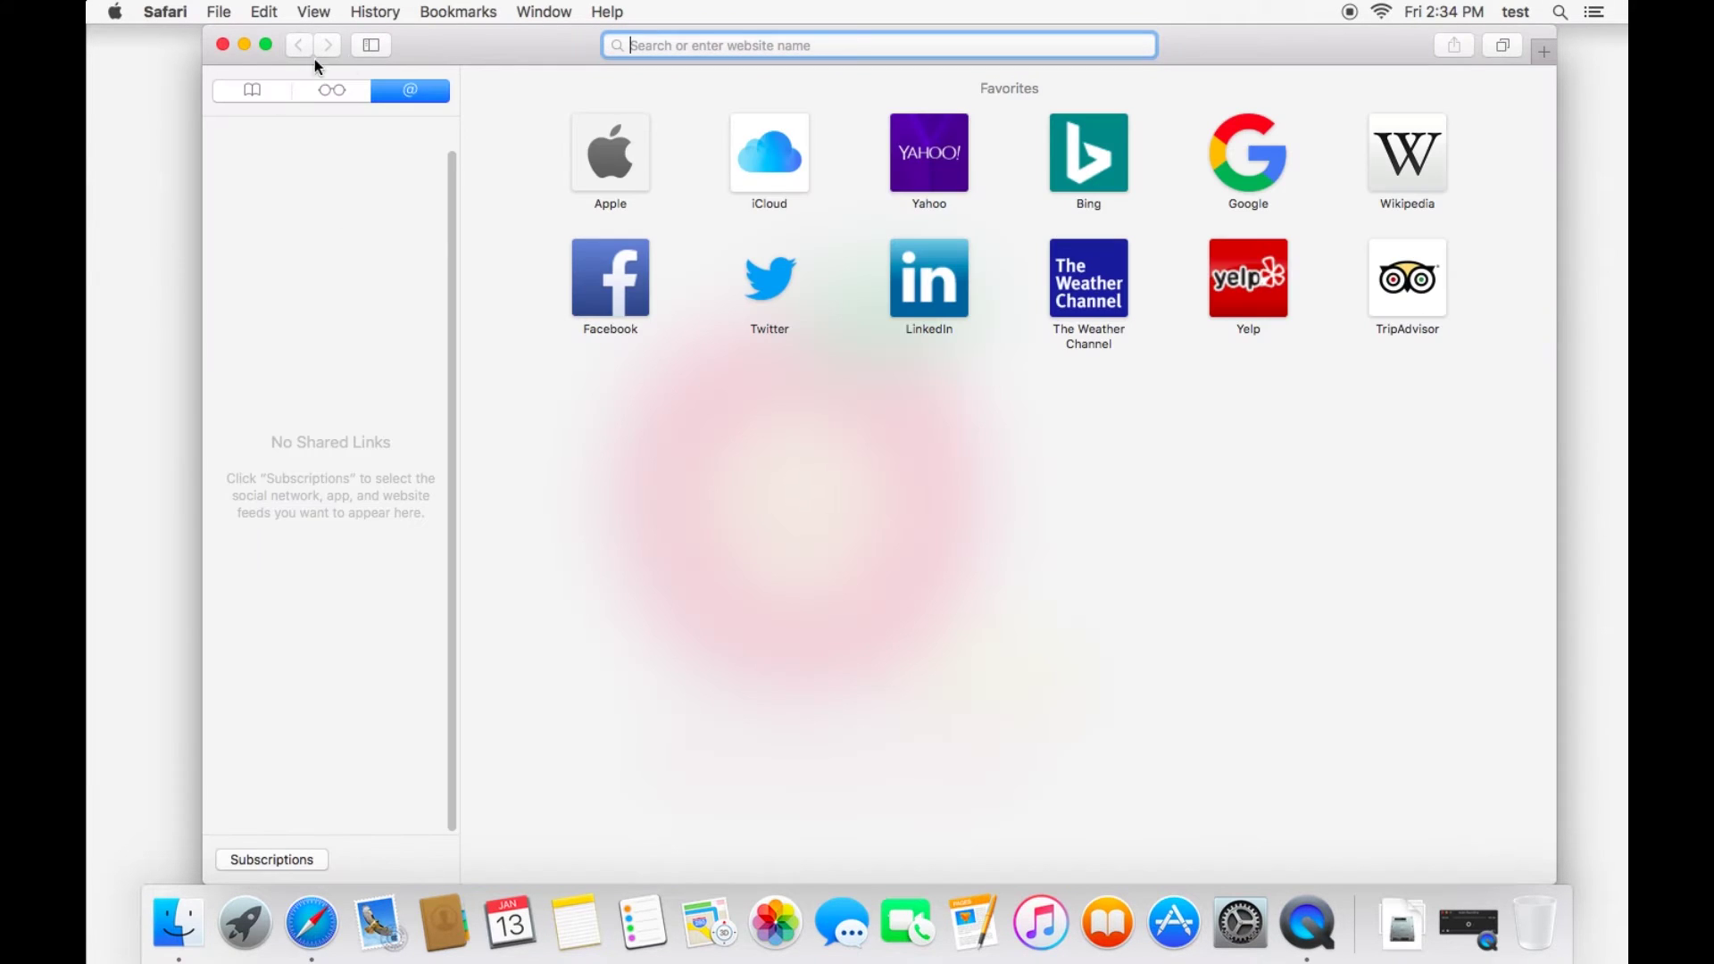
left_click(371, 46)
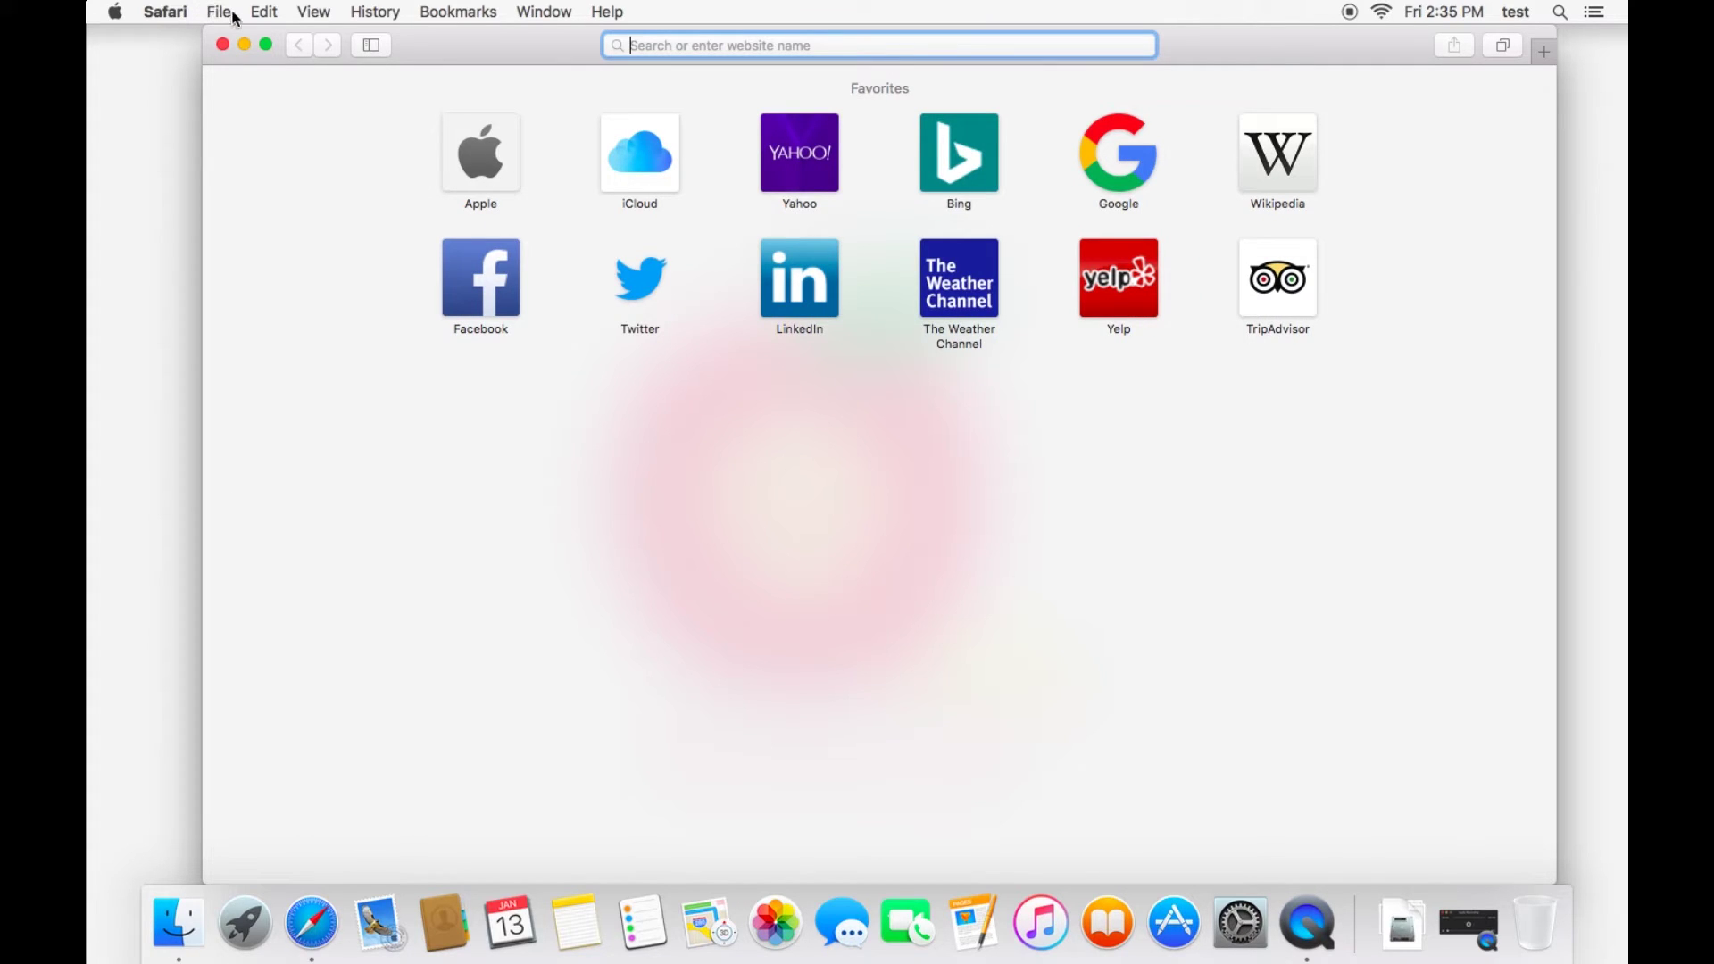
Step: Show the full browsing history and select the 'apple - Google Search' entry
left_click(225, 13)
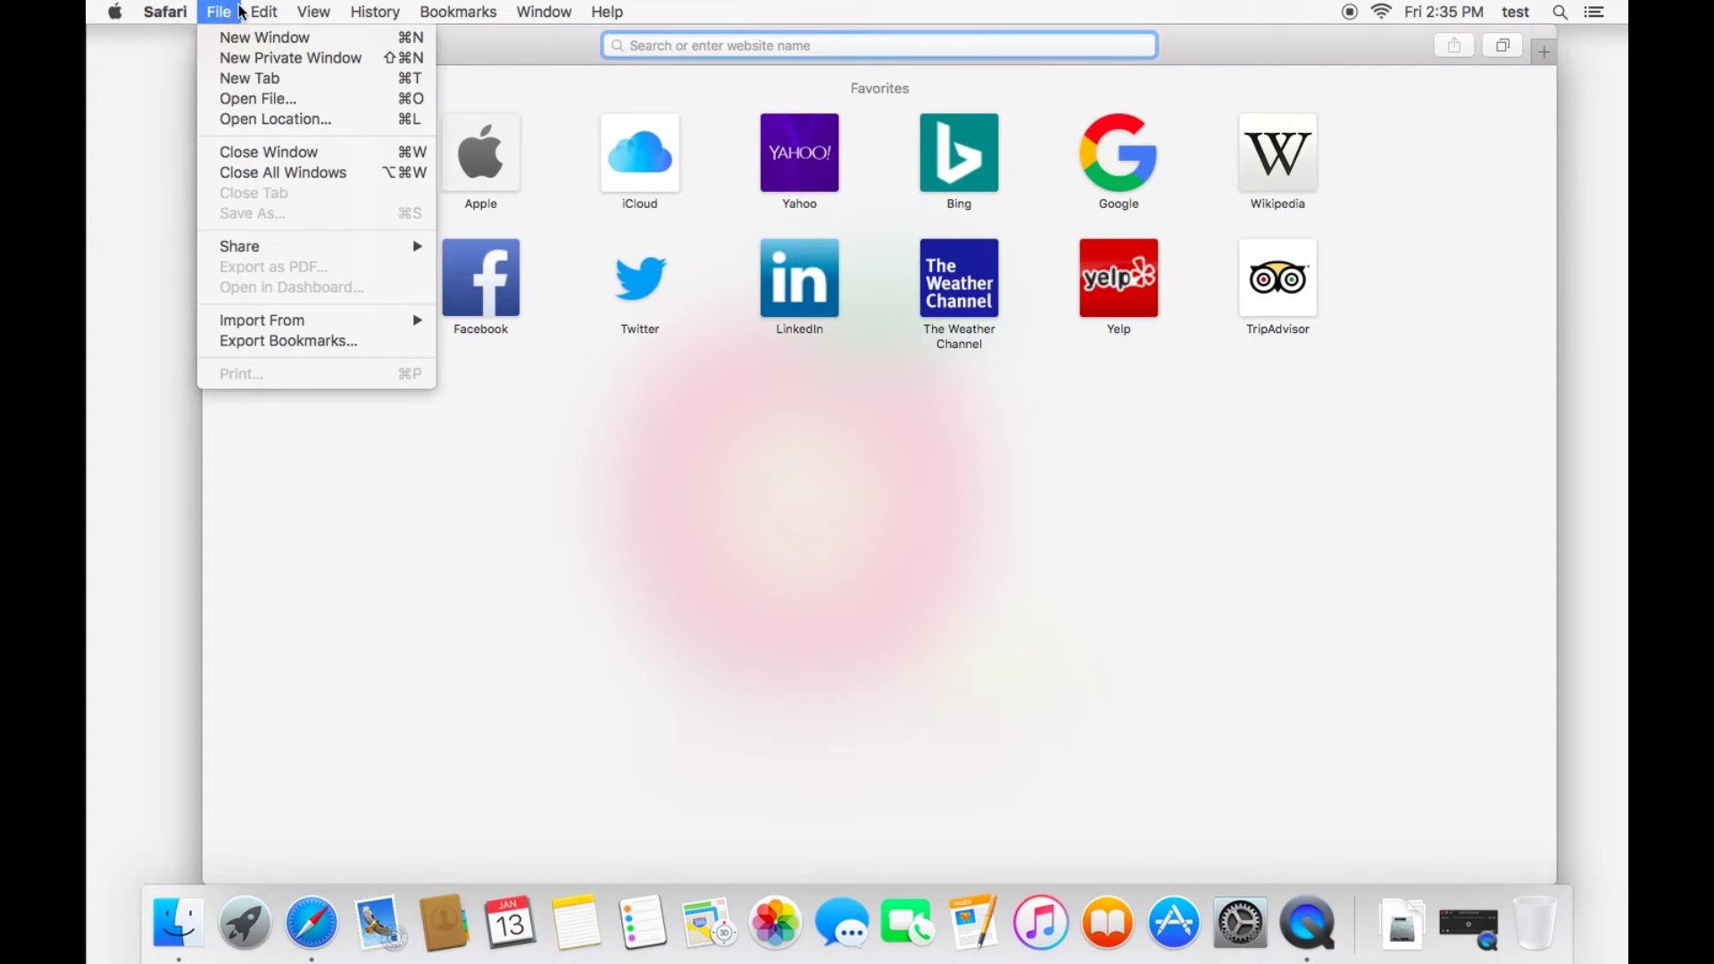
mouse_move(363, 9)
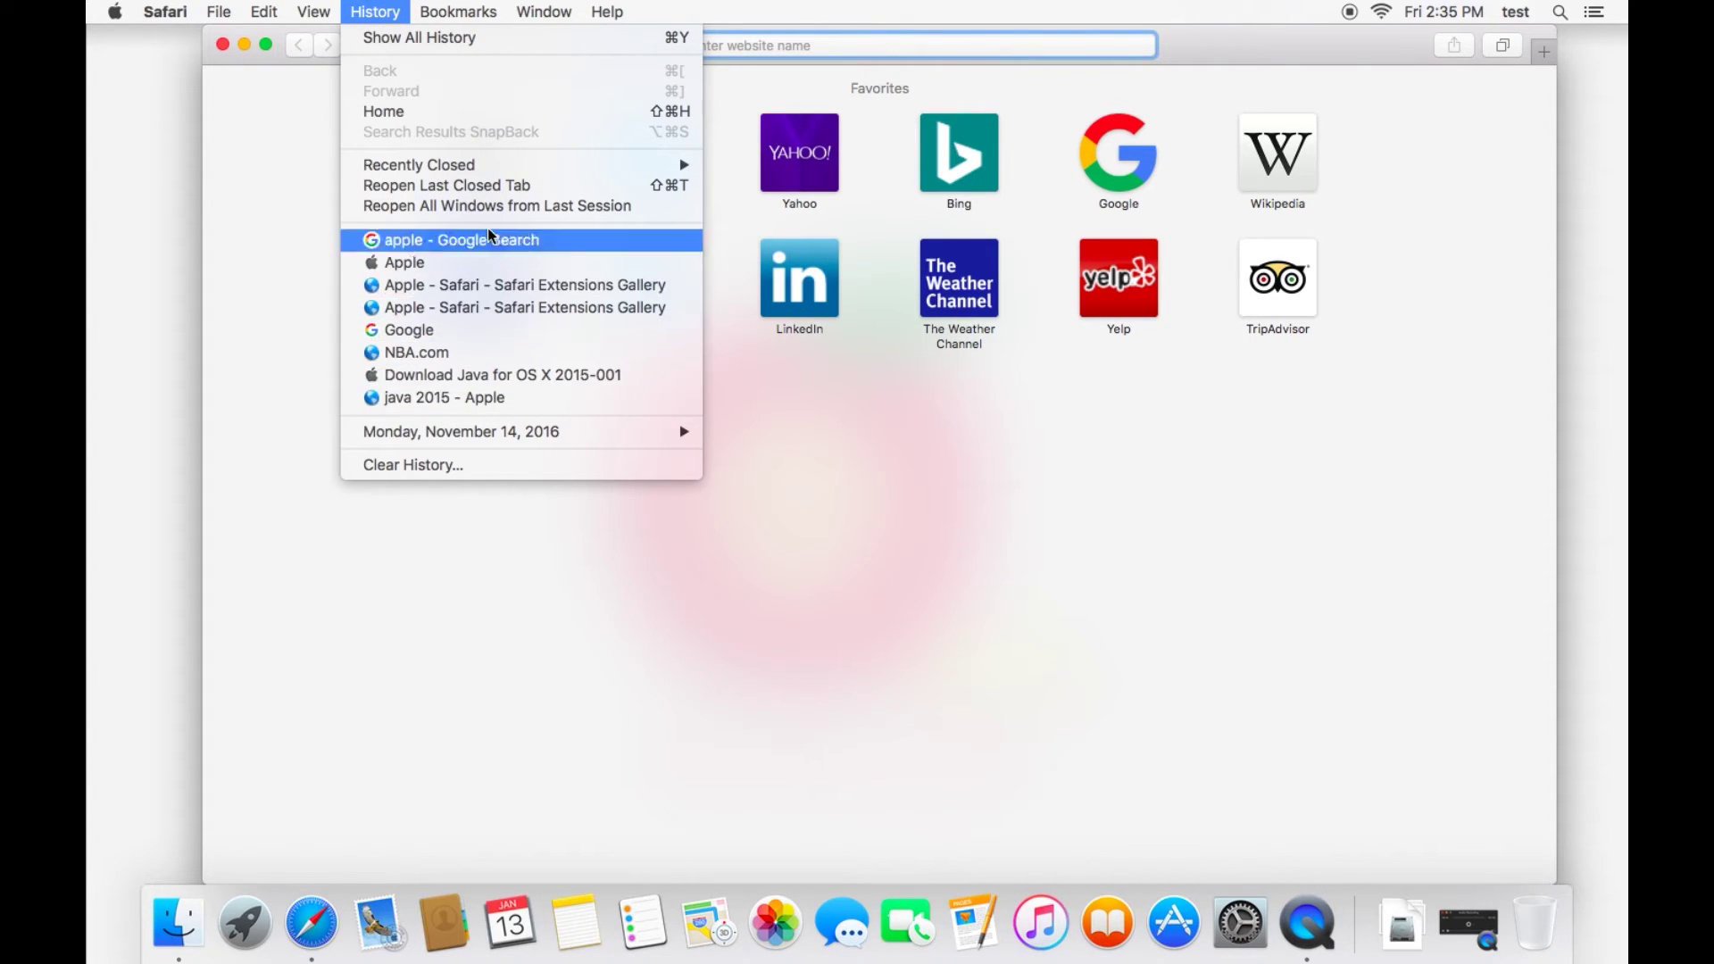
left_click(471, 35)
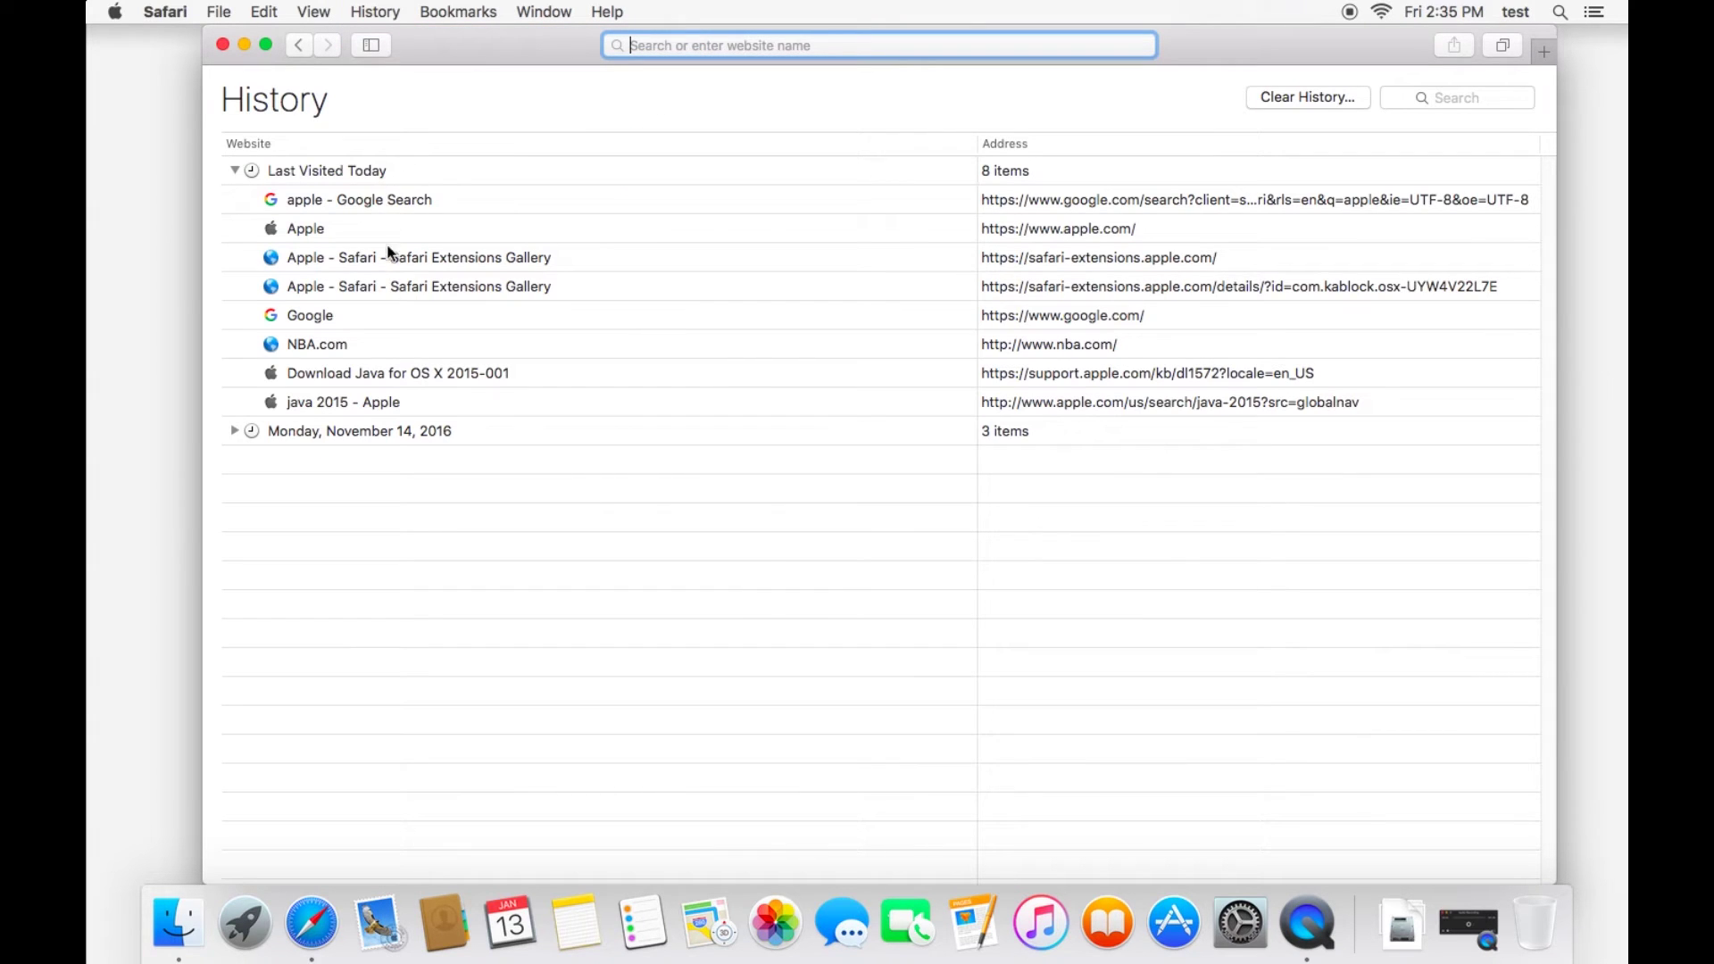
left_click(384, 200)
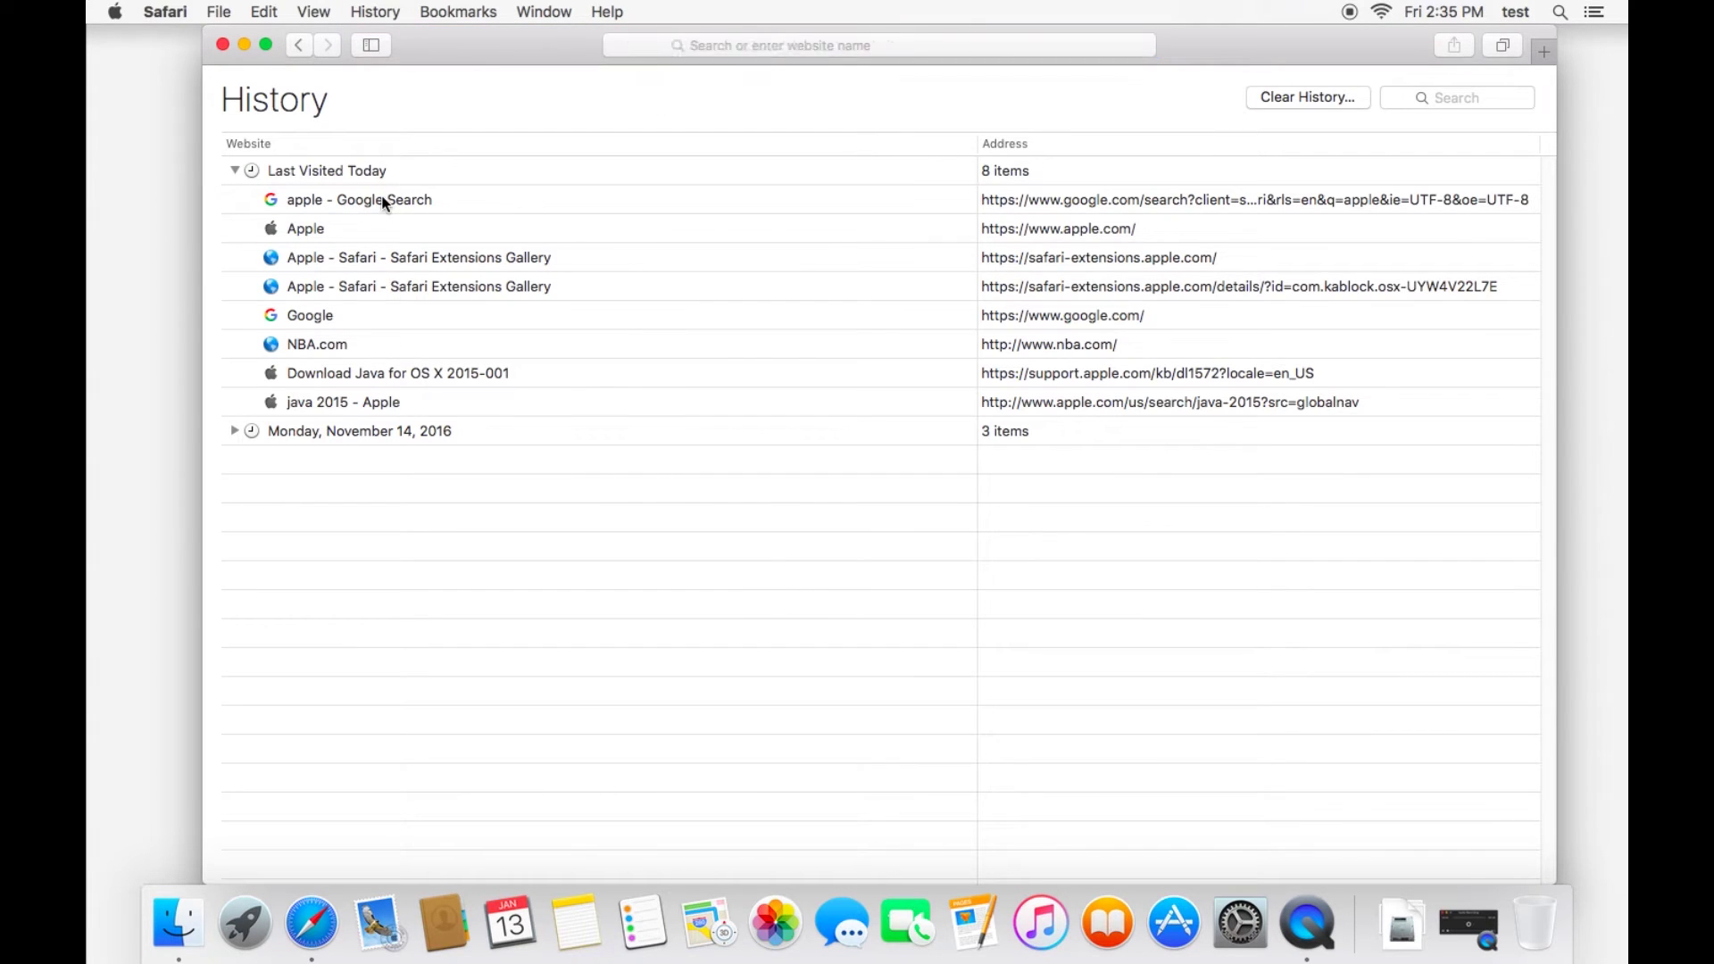
Step: In the Bookmarks editor, delete the Yelp and TripAdvisor bookmarks from Favorites
left_click(459, 12)
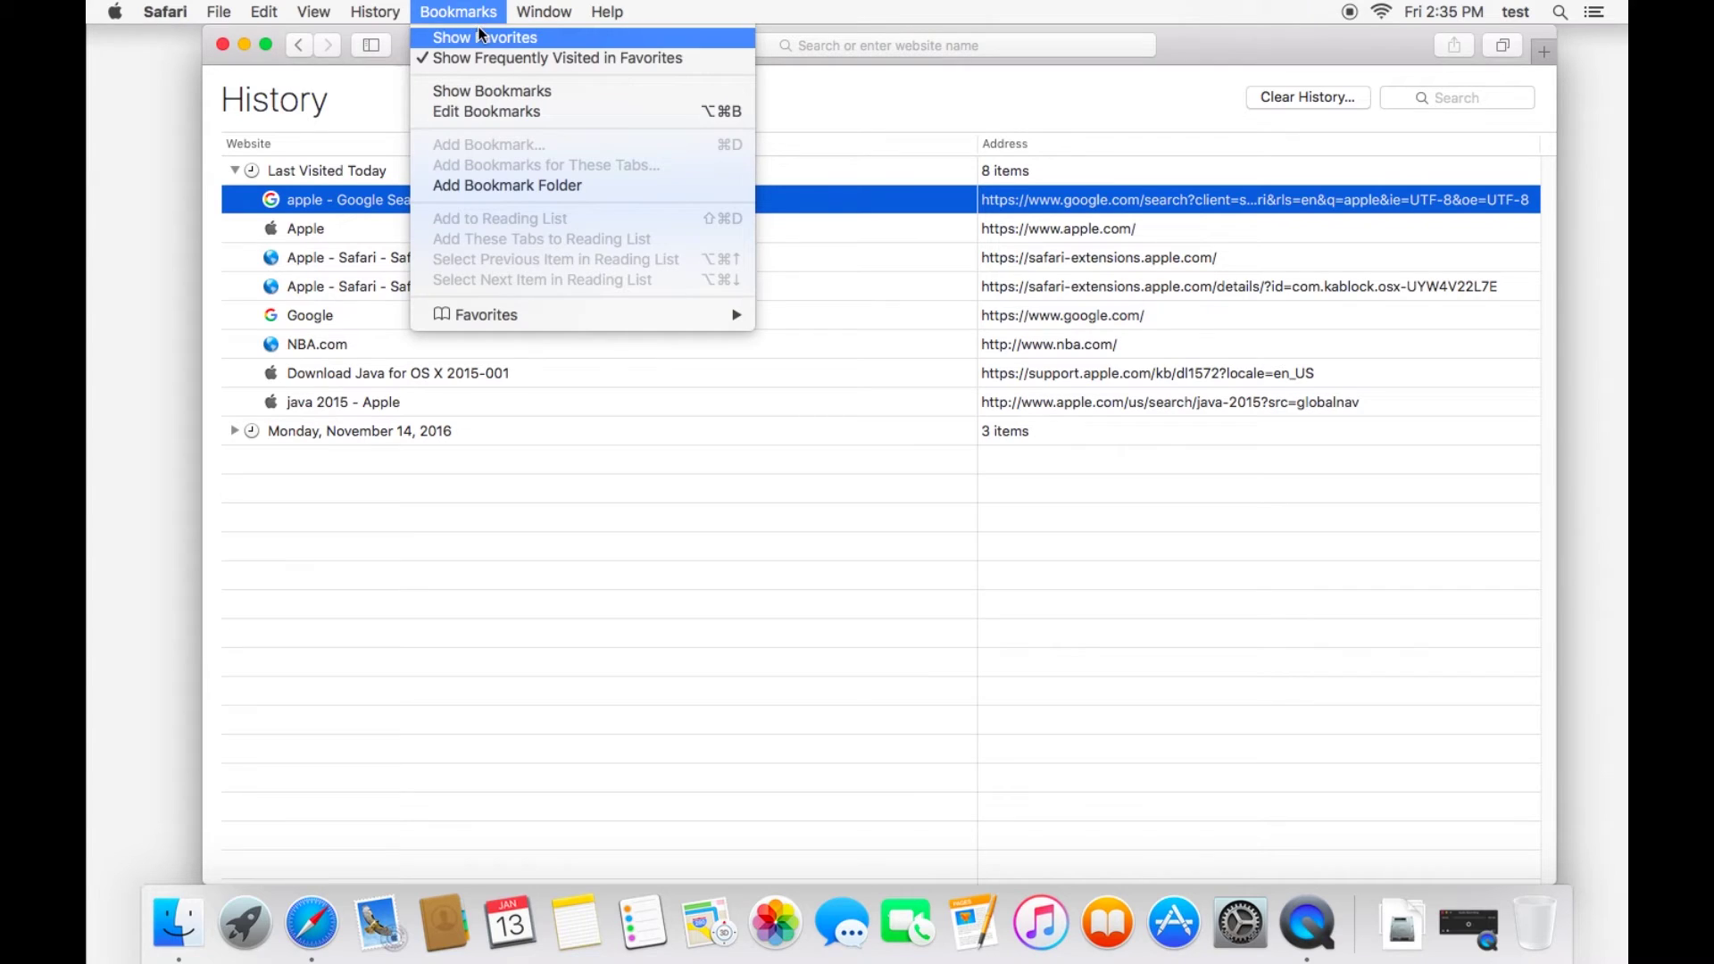
left_click(489, 112)
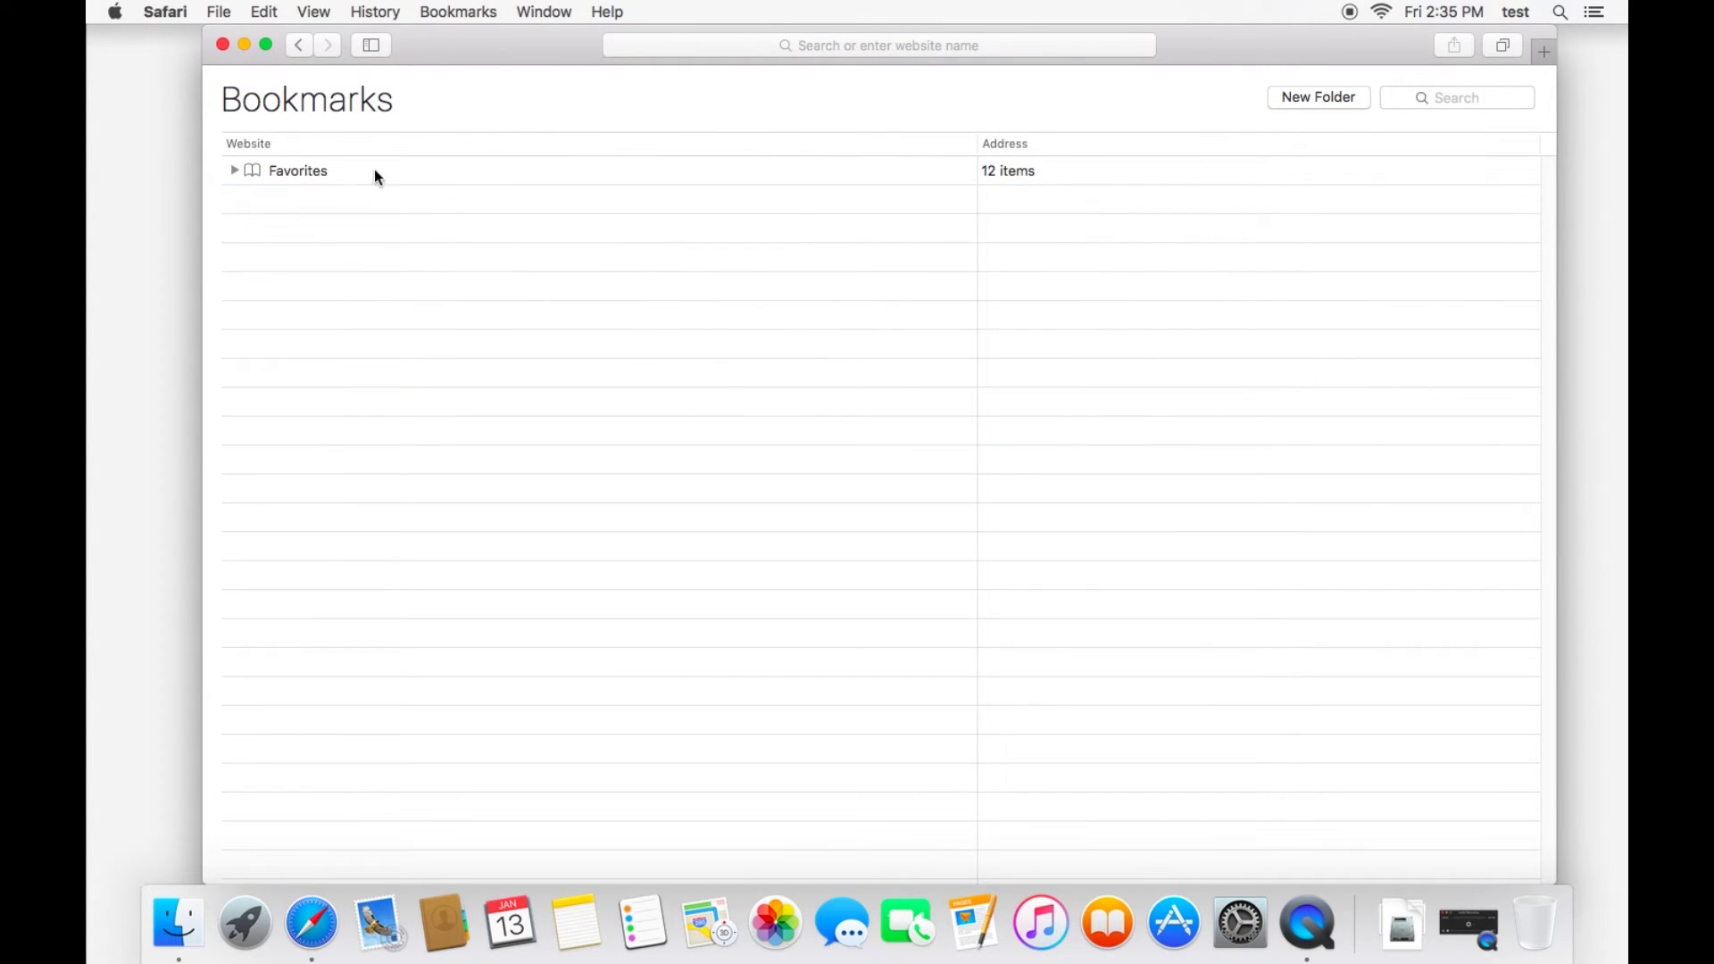
left_click(235, 170)
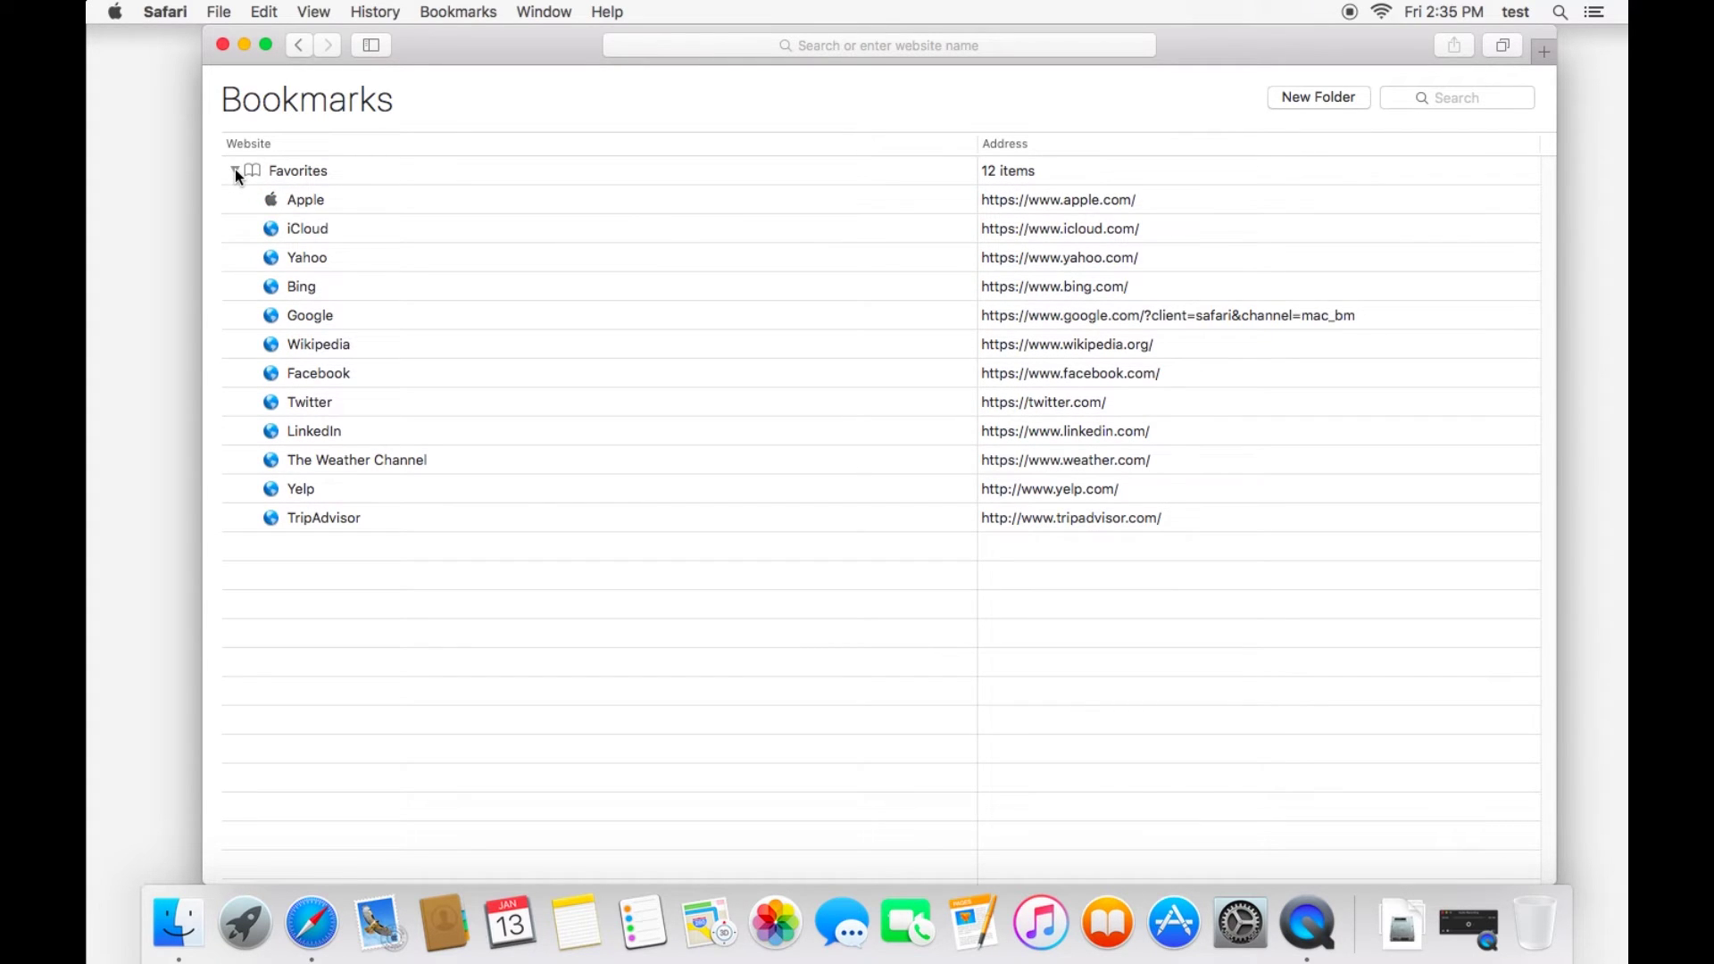
left_click(235, 170)
left_click(234, 171)
left_click(337, 489)
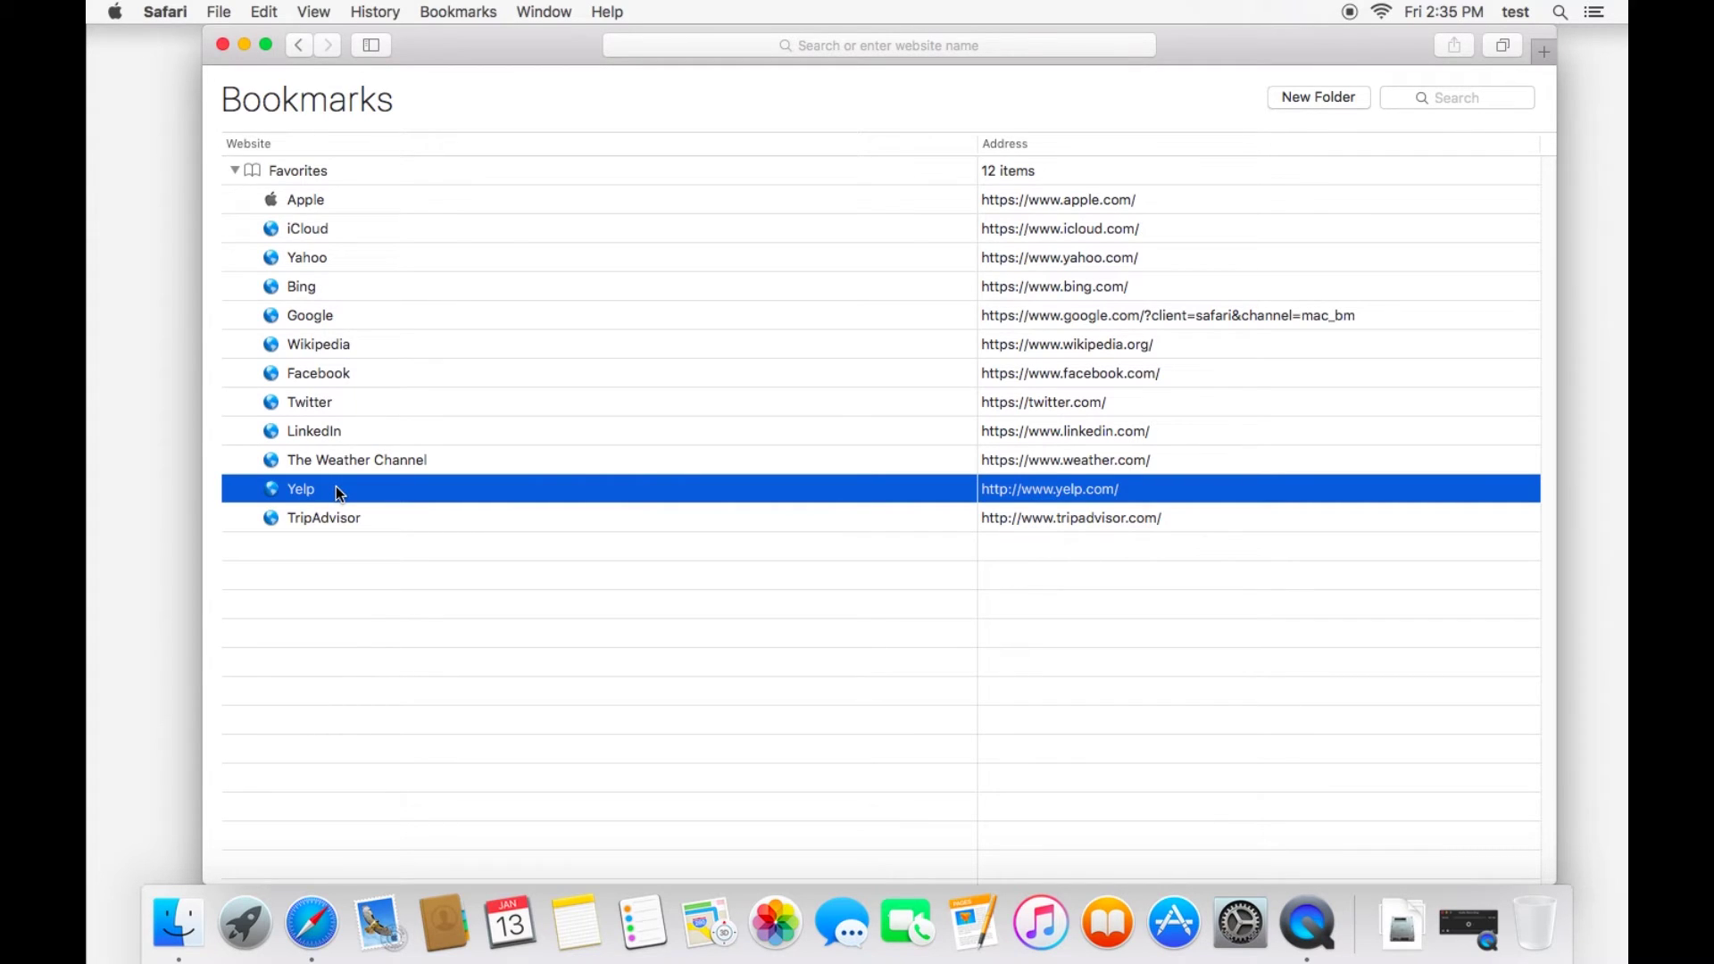
key("Delete")
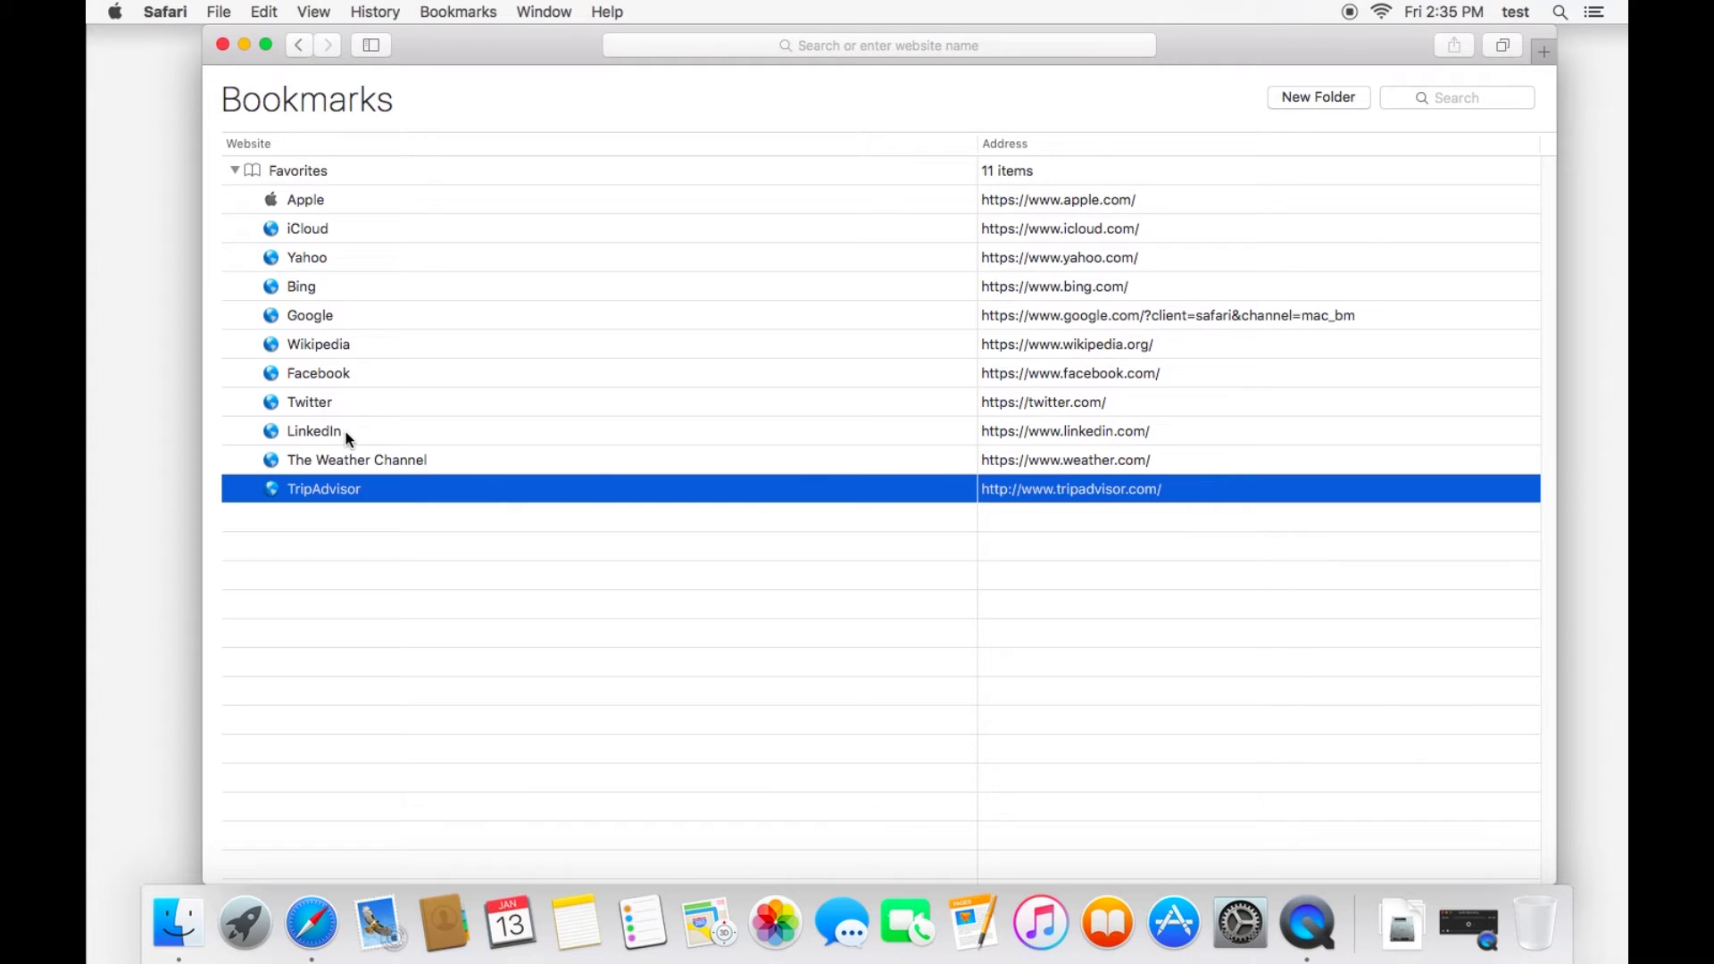
key("Delete")
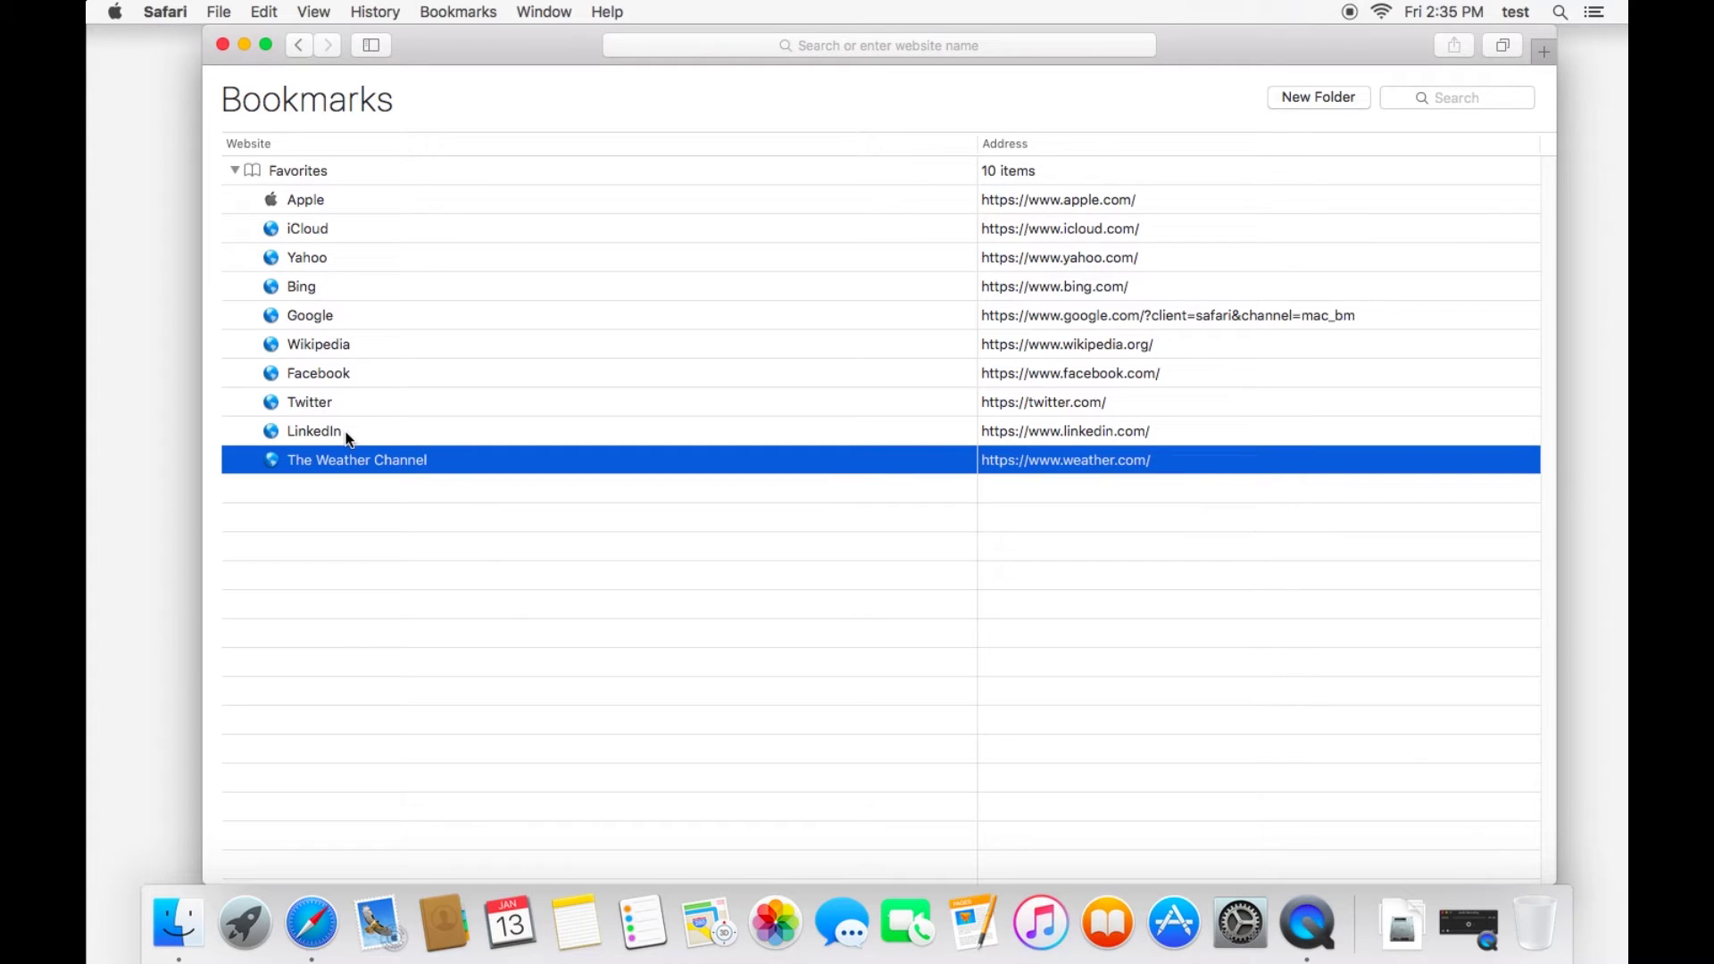
left_click(236, 172)
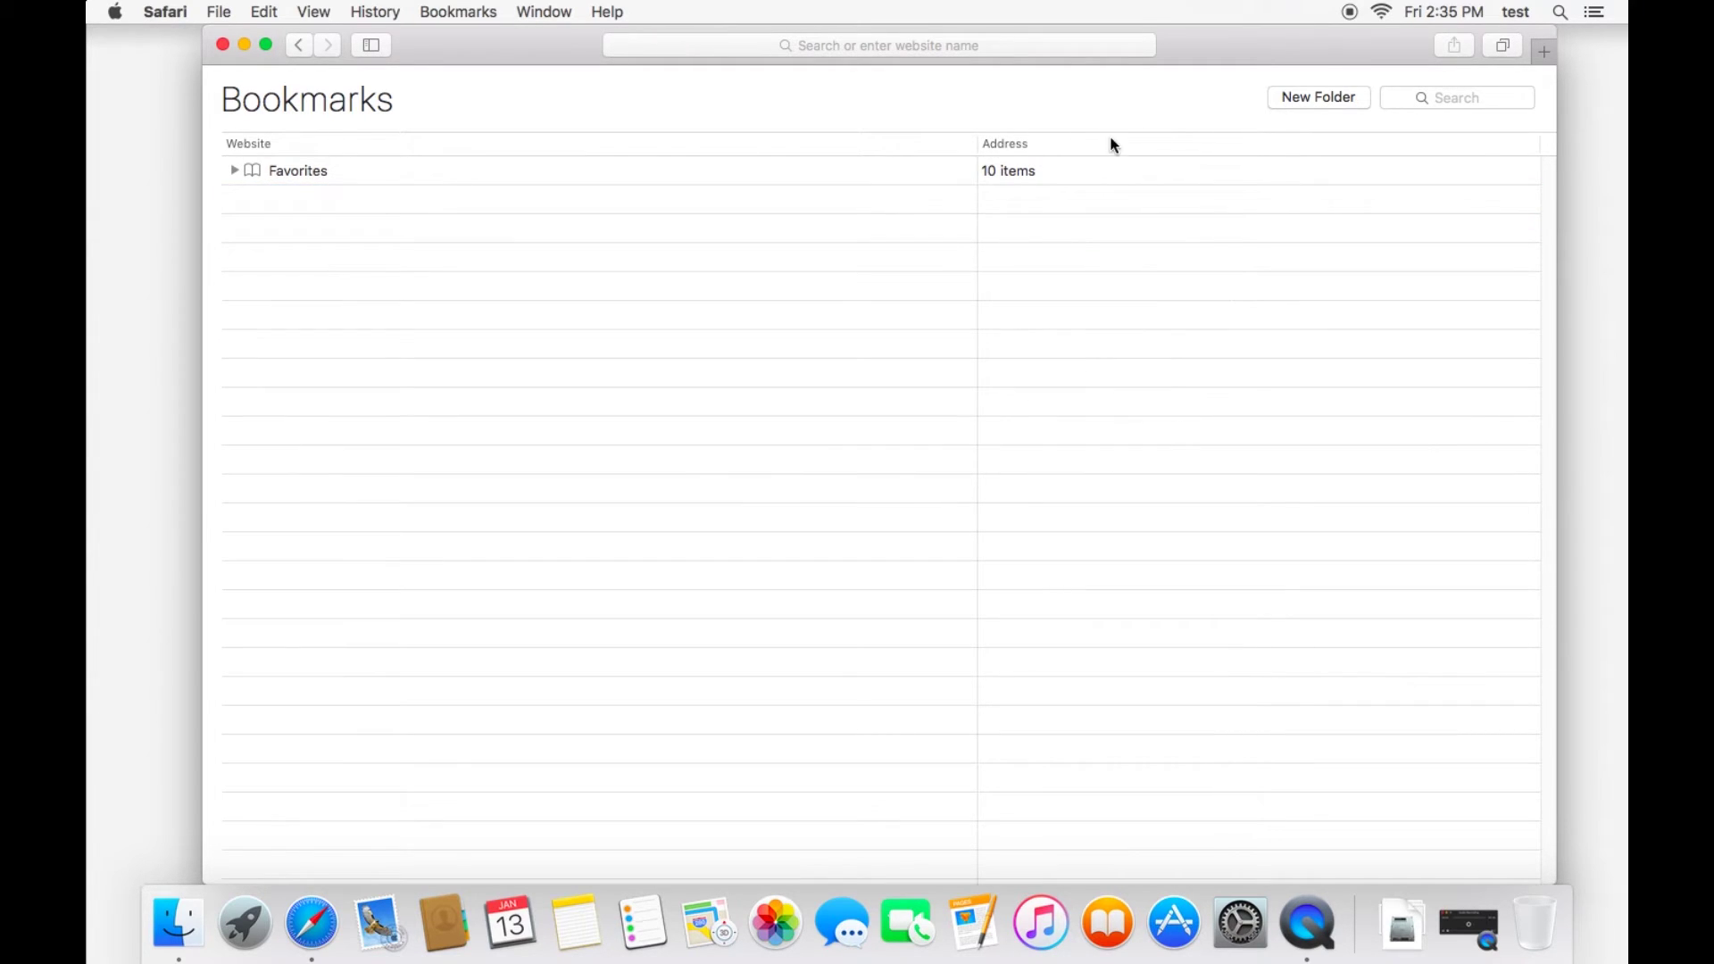
Step: Create a bookmark folder named 'Test Bookmark Folder' and expand Favorites to show its 10 bookmarks
left_click(1313, 99)
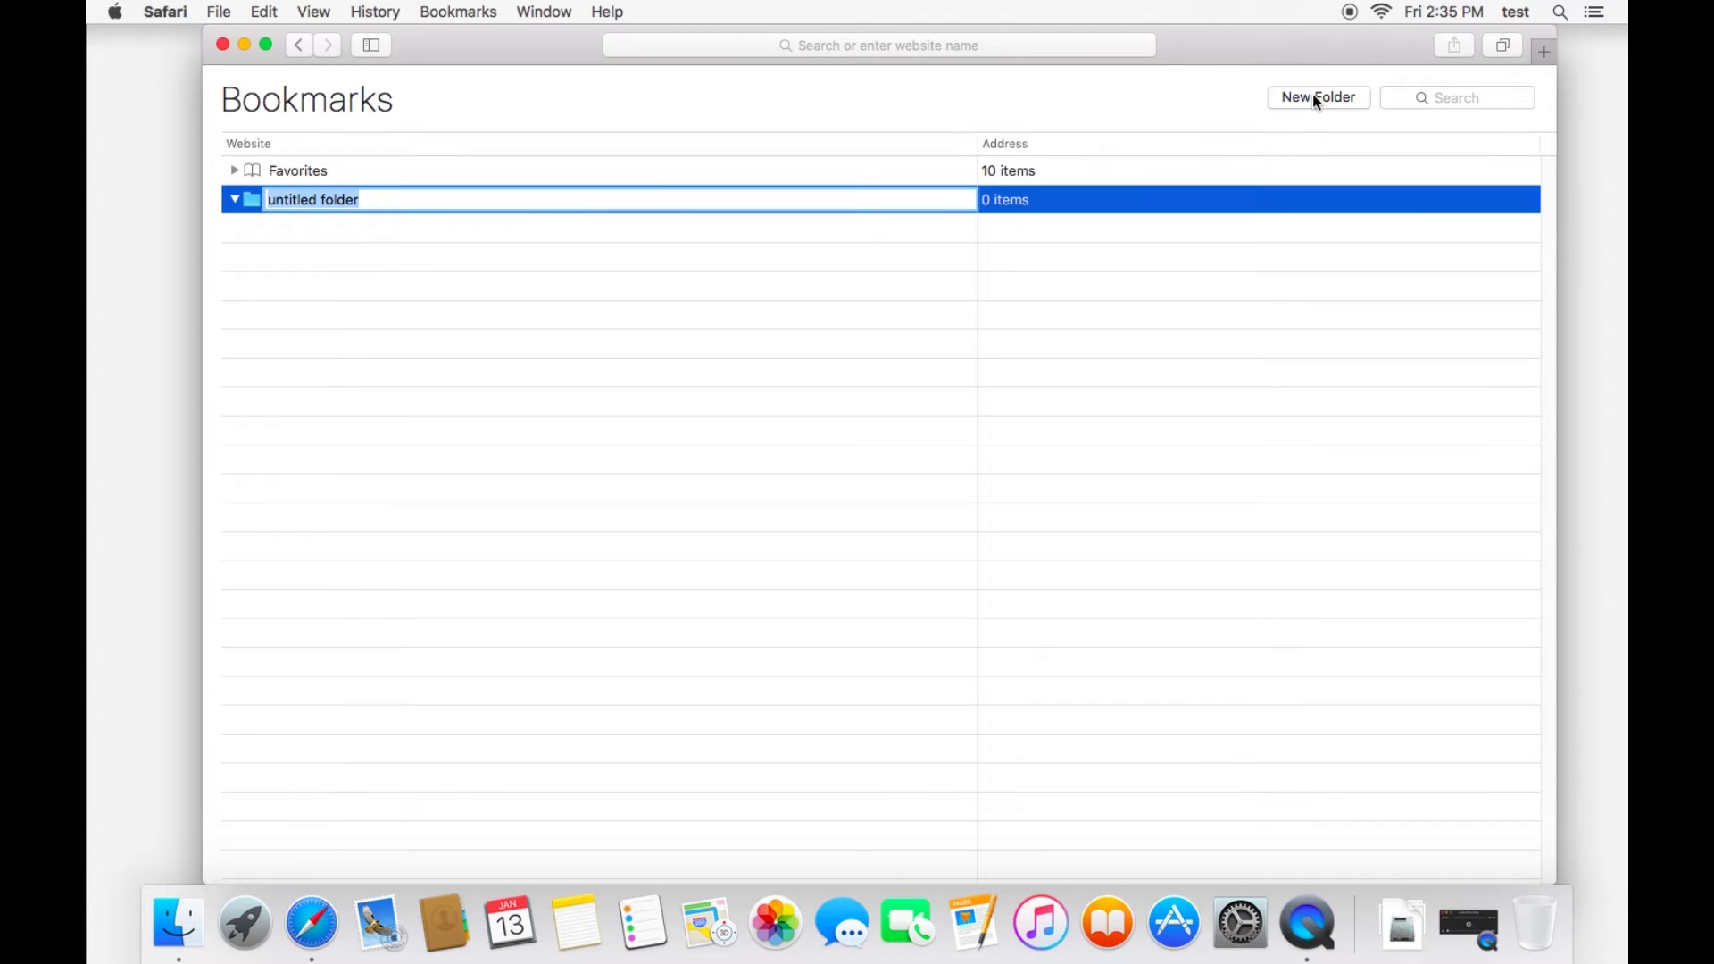
type("Test")
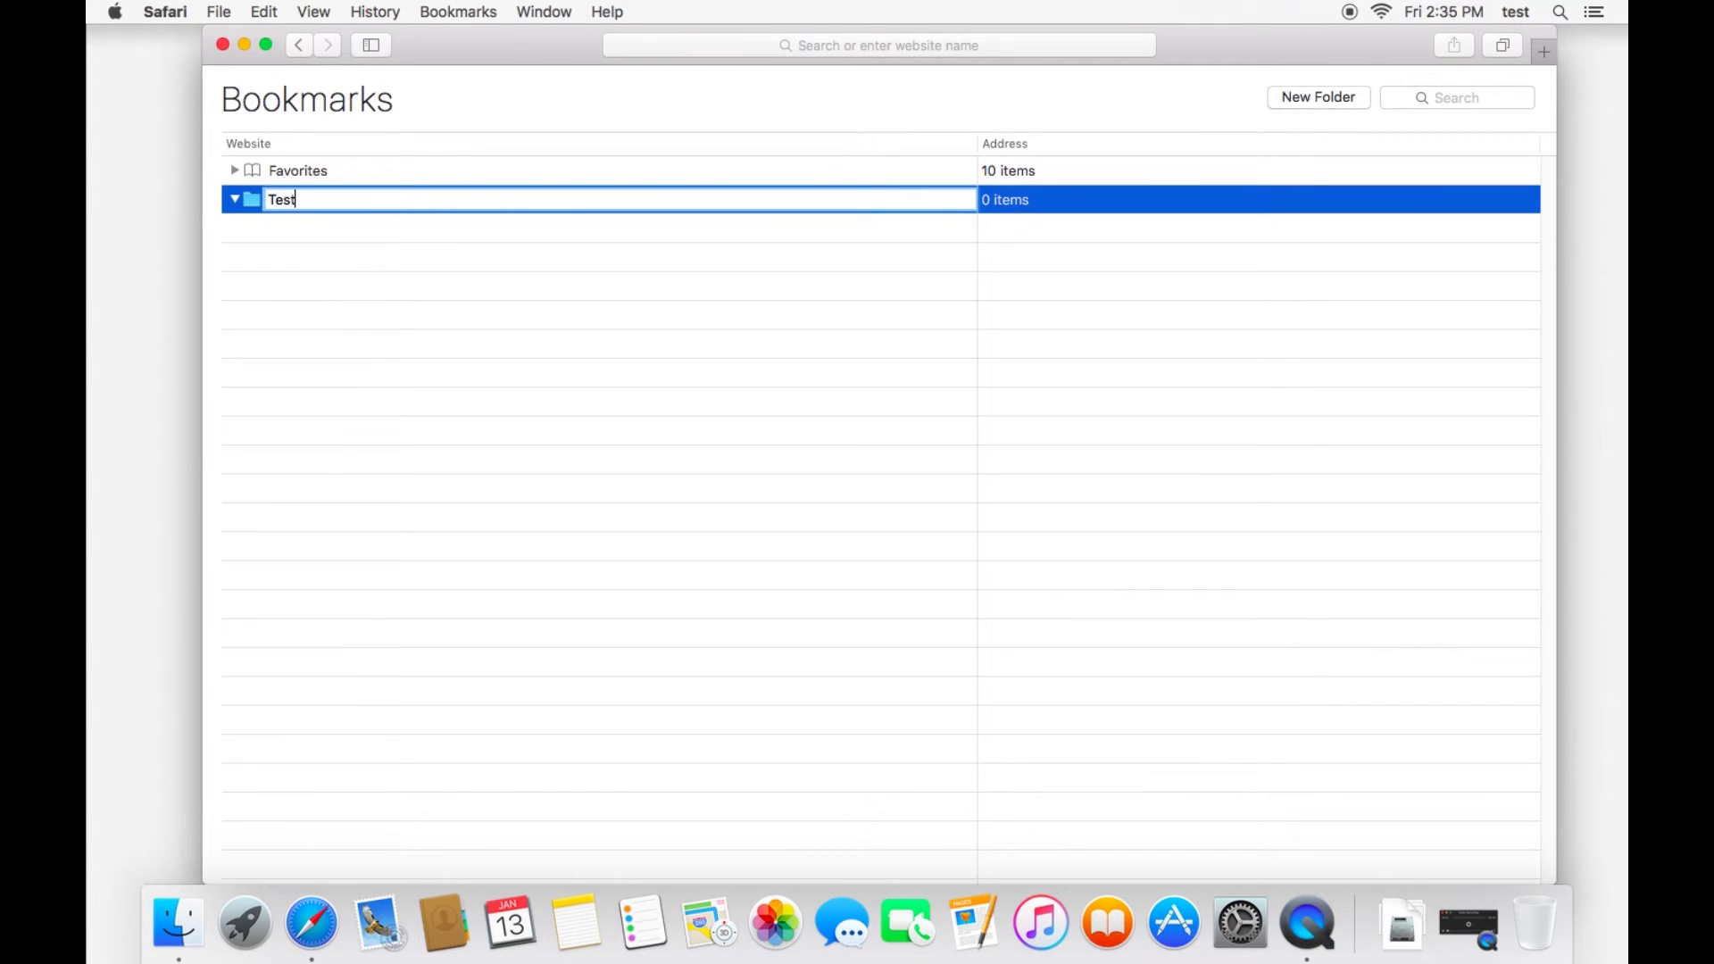
type(" Bookmark Folder")
key("Return")
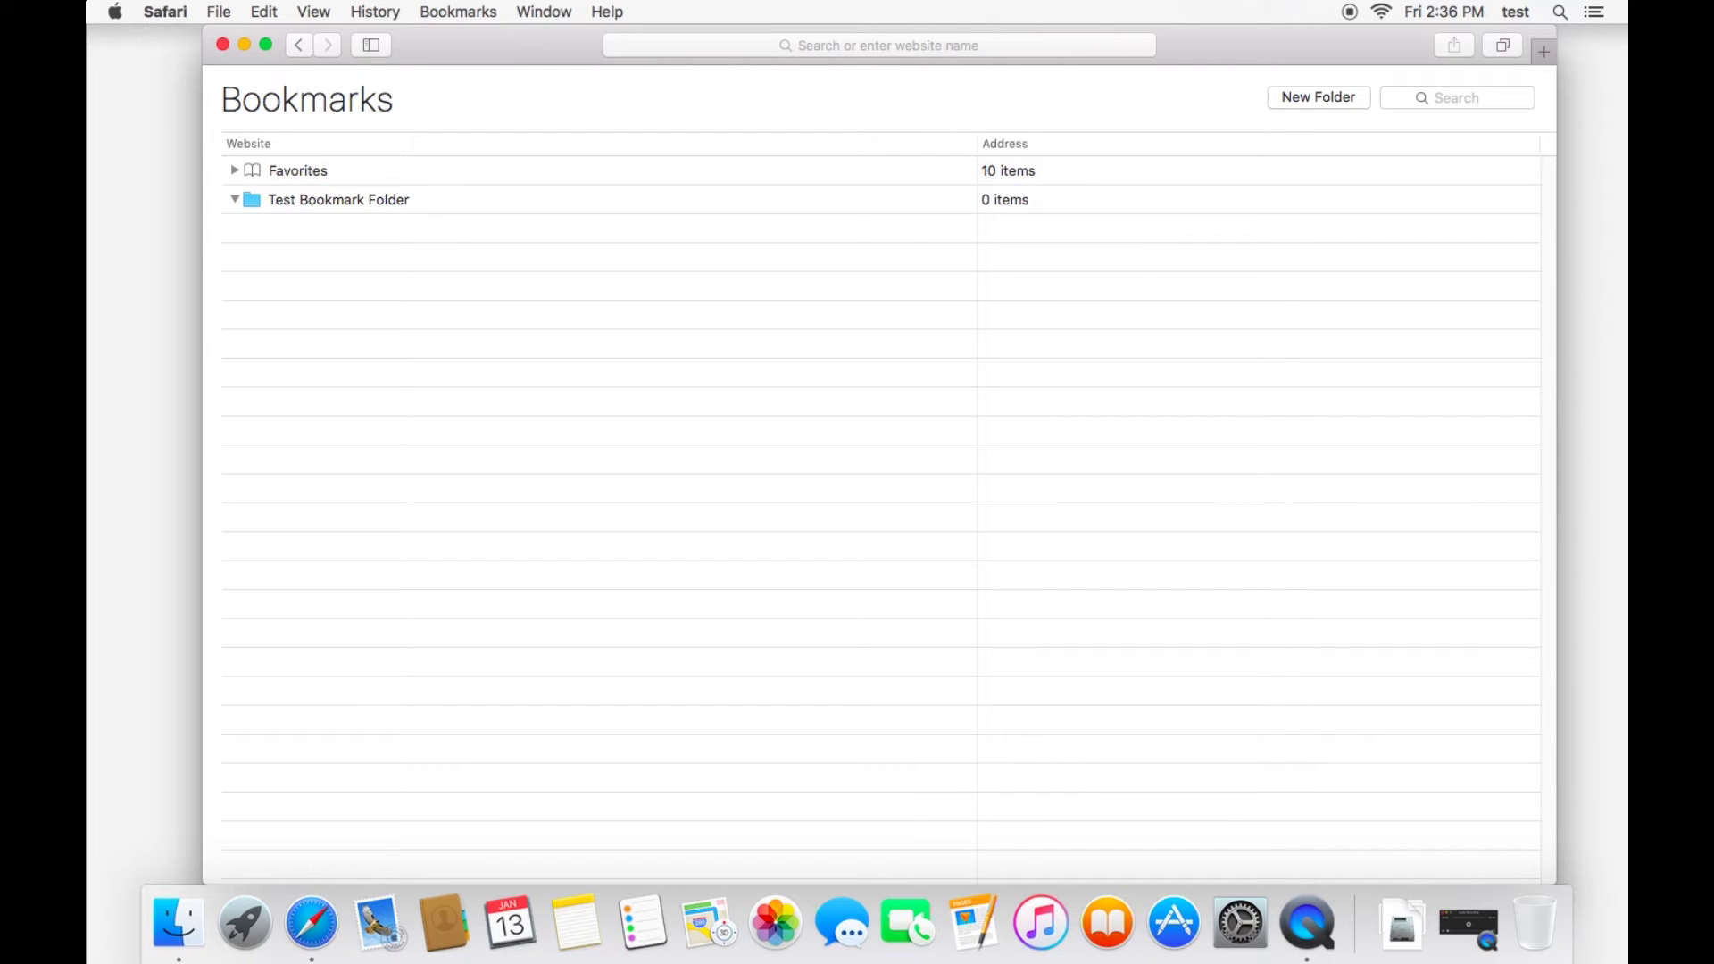
left_click(983, 199)
left_click(393, 171)
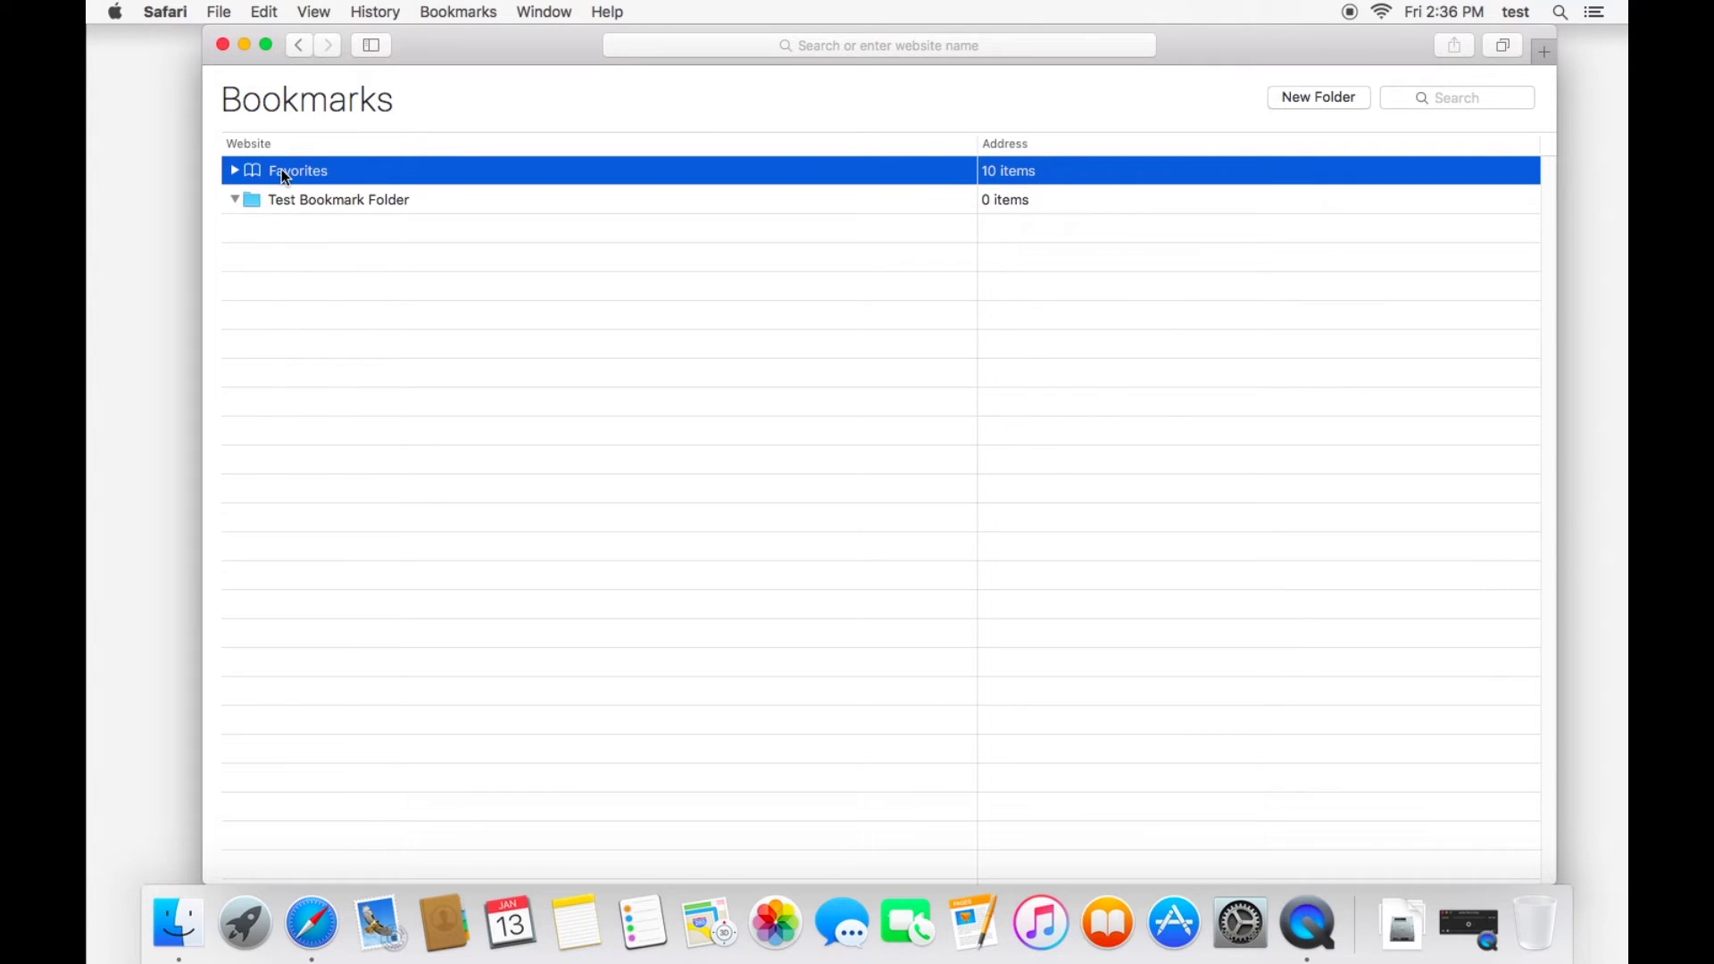
double_click(284, 170)
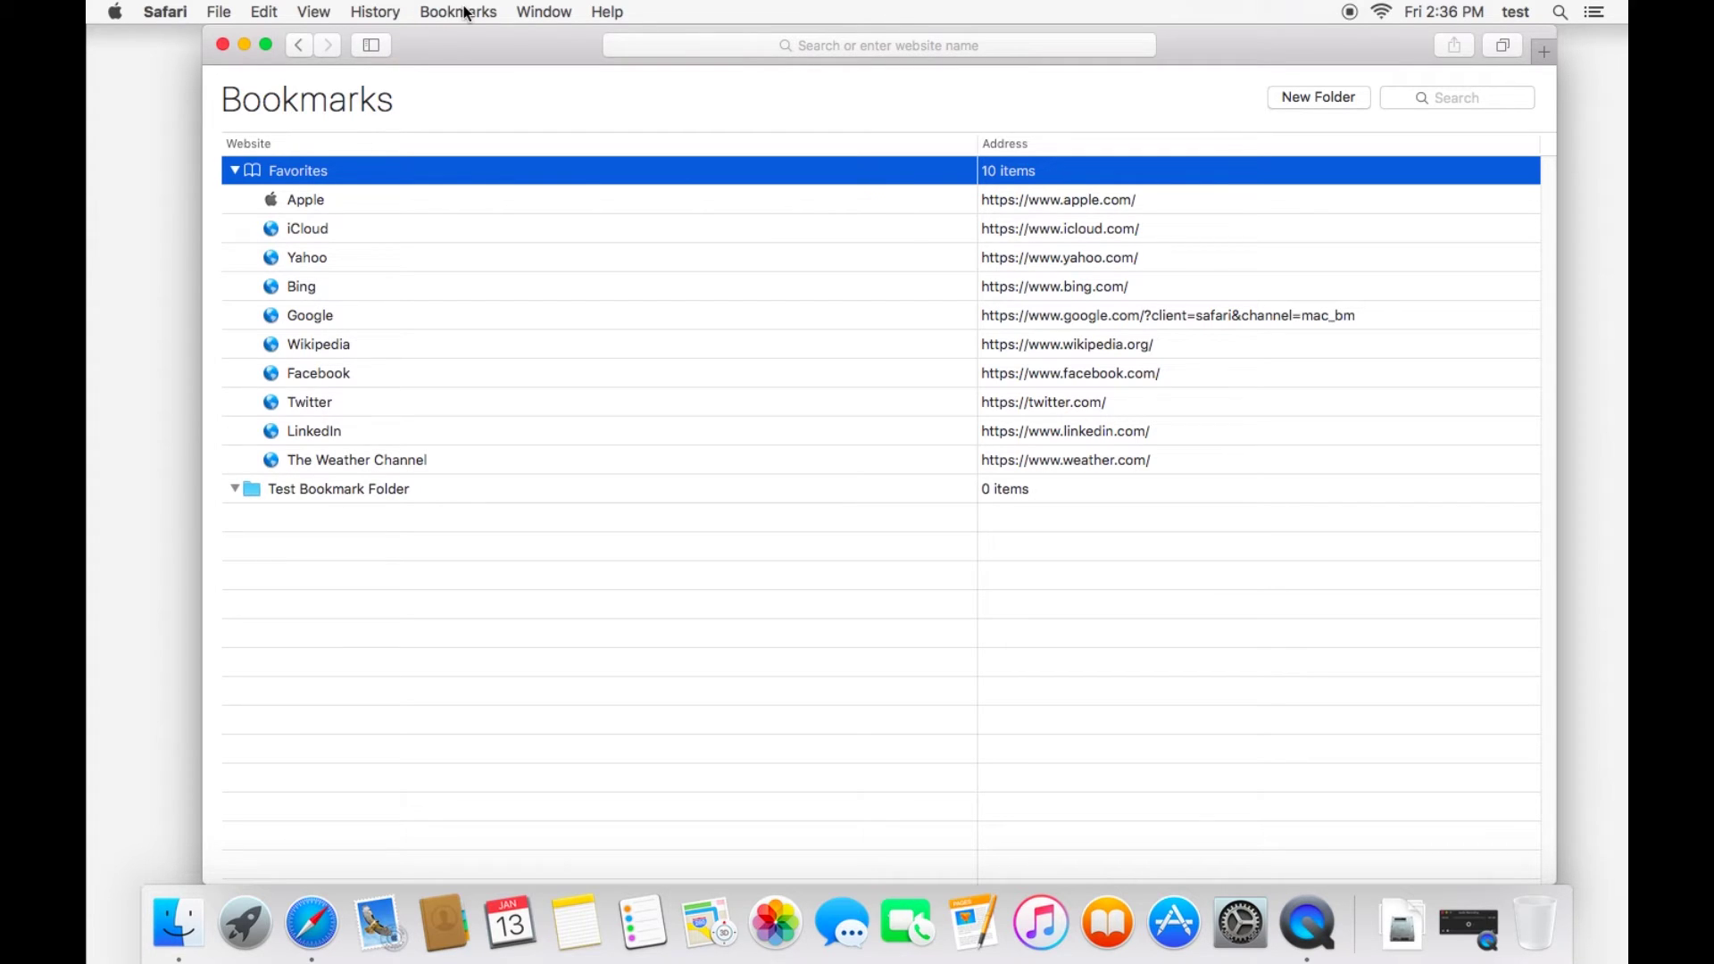
left_click(780, 43)
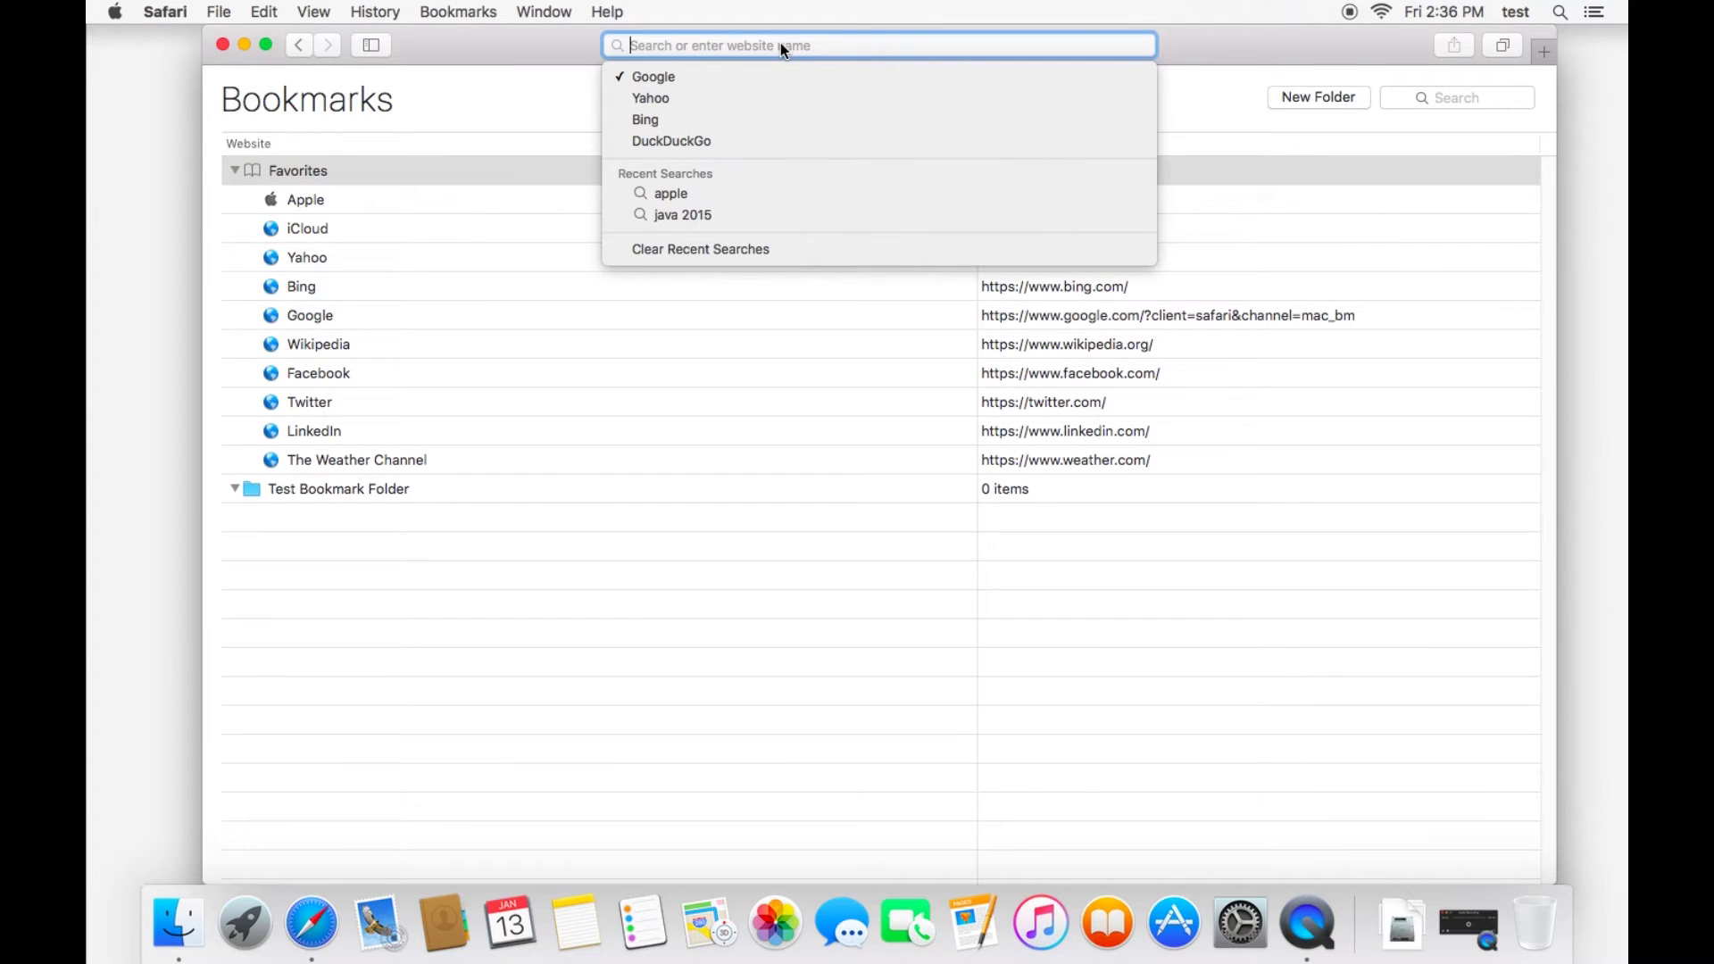
Step: Load youtube.com and bookmark it as 'YouTube' in the Favorites folder
type("youtube.c")
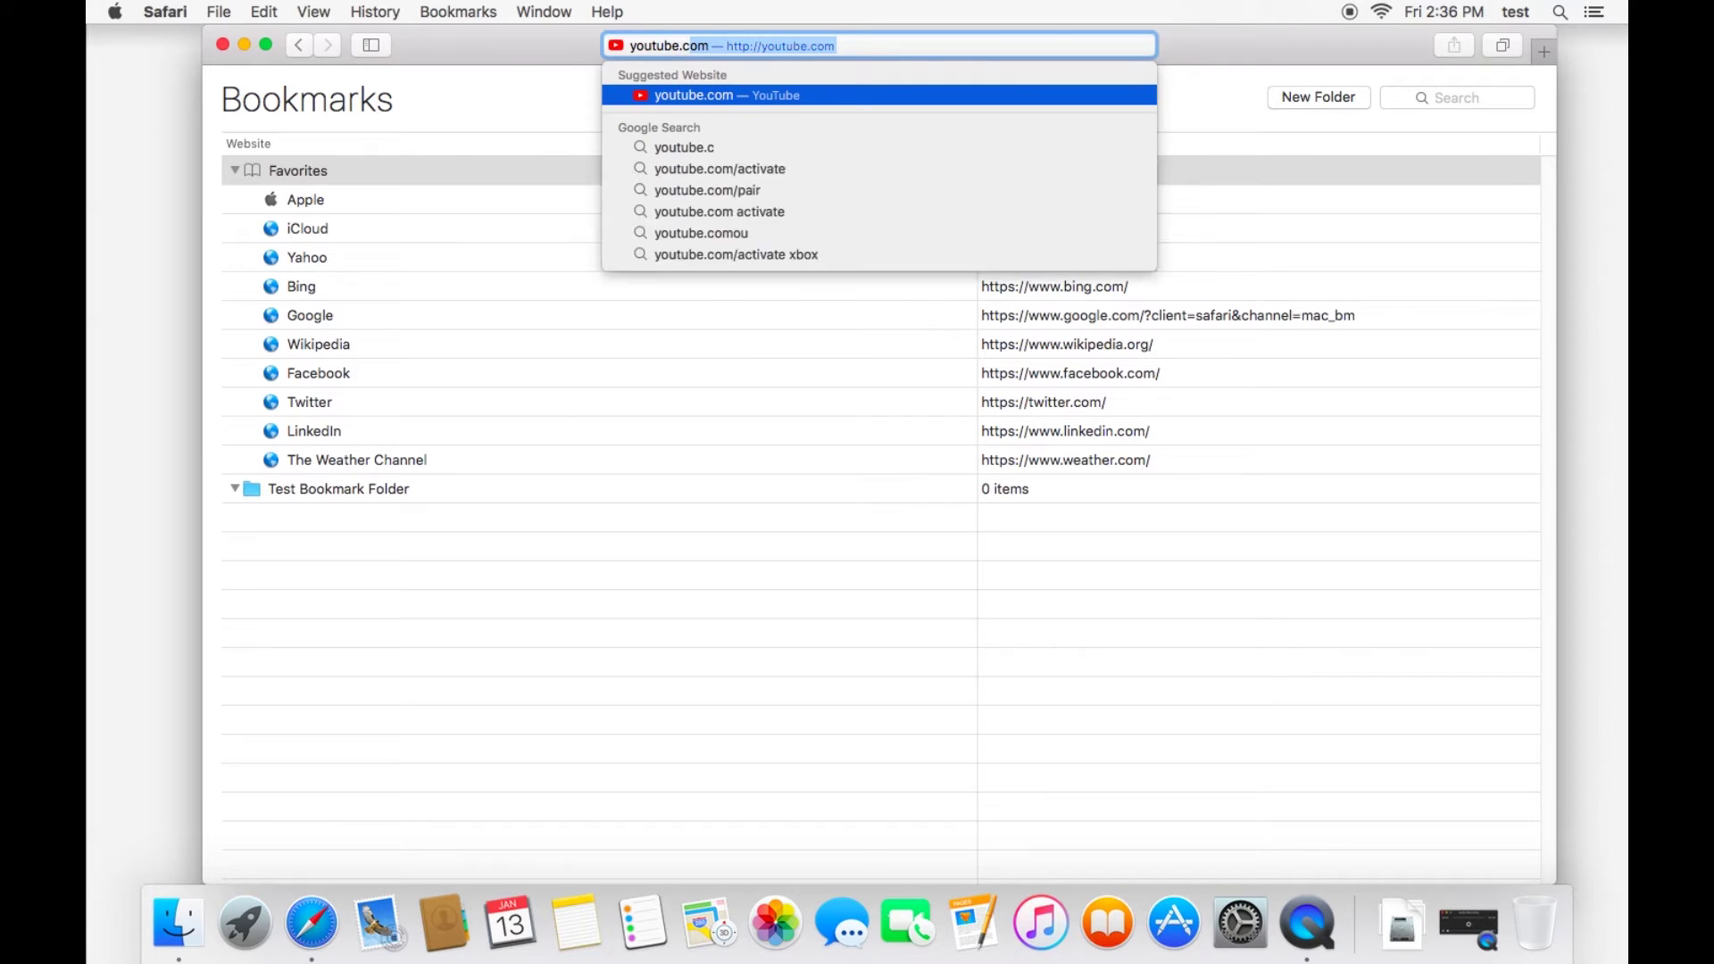
key("Return")
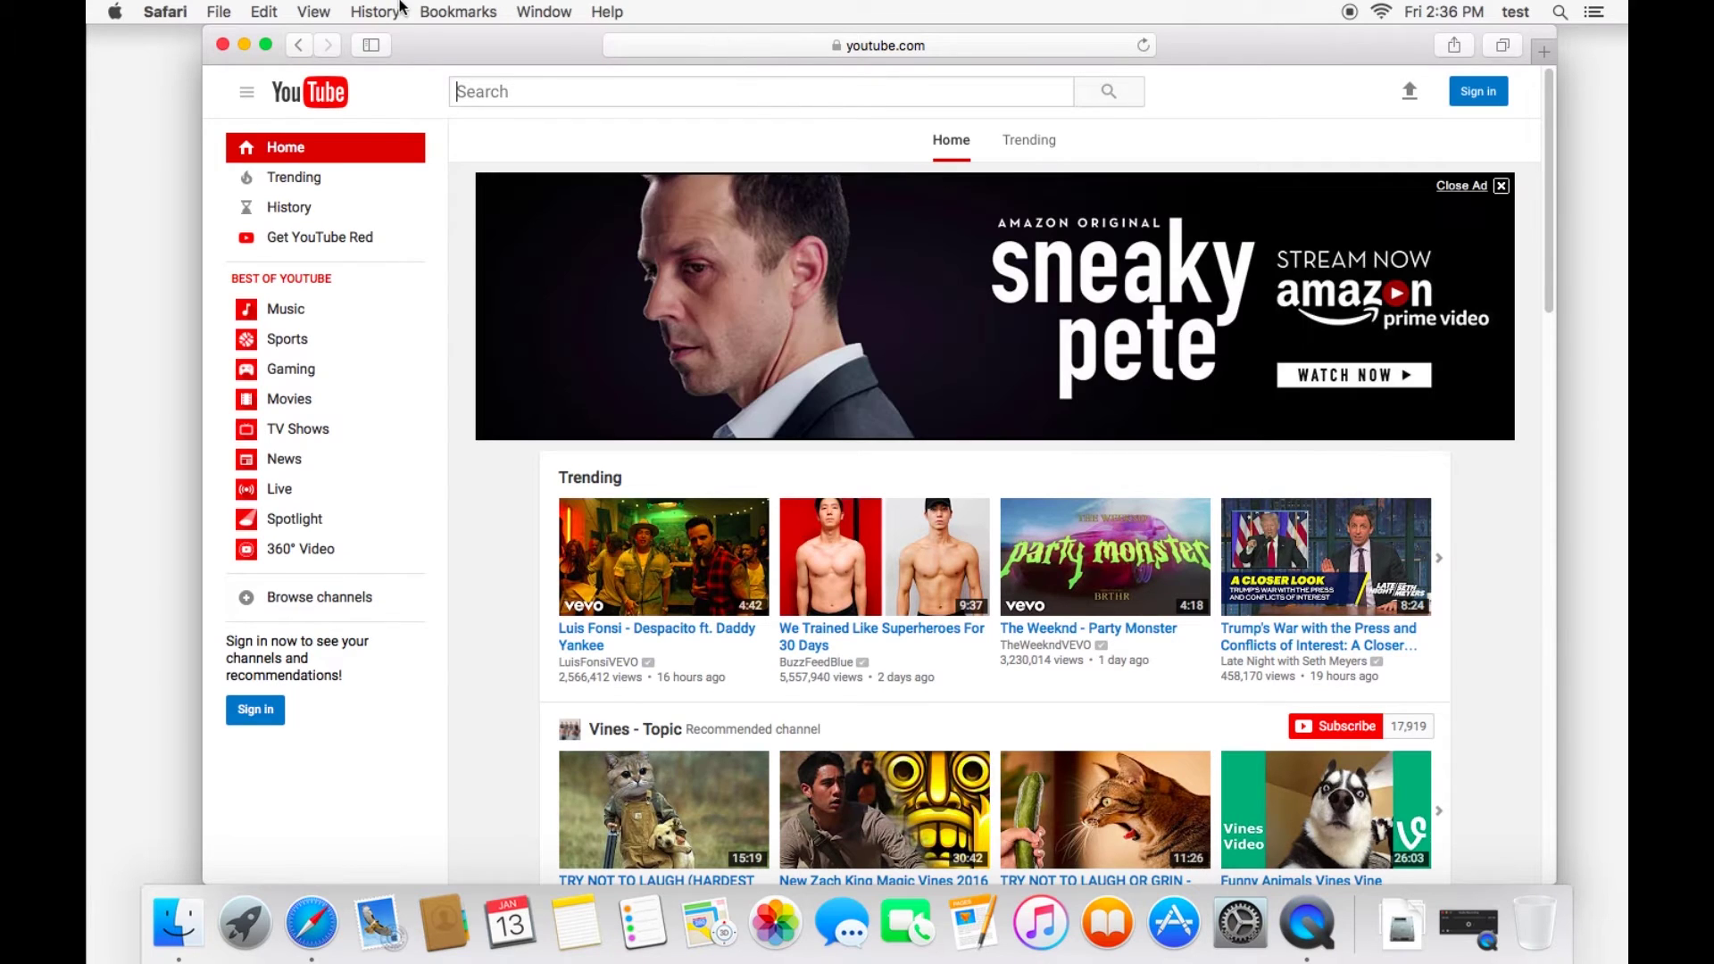
left_click(440, 9)
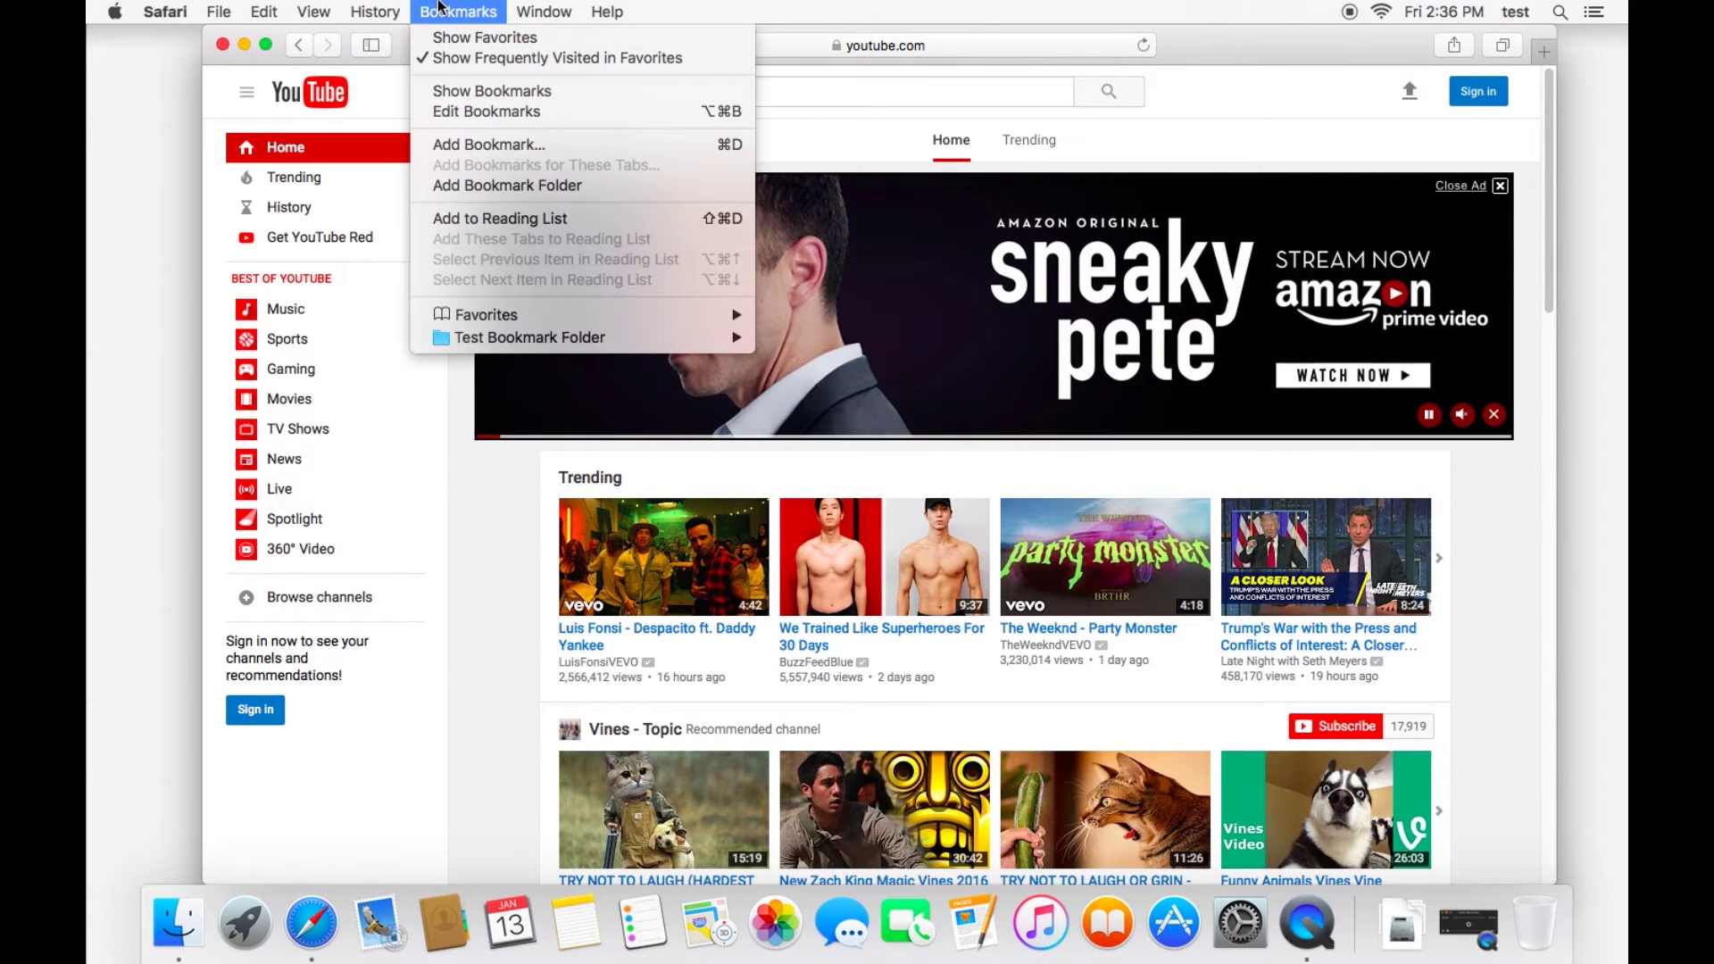
left_click(500, 145)
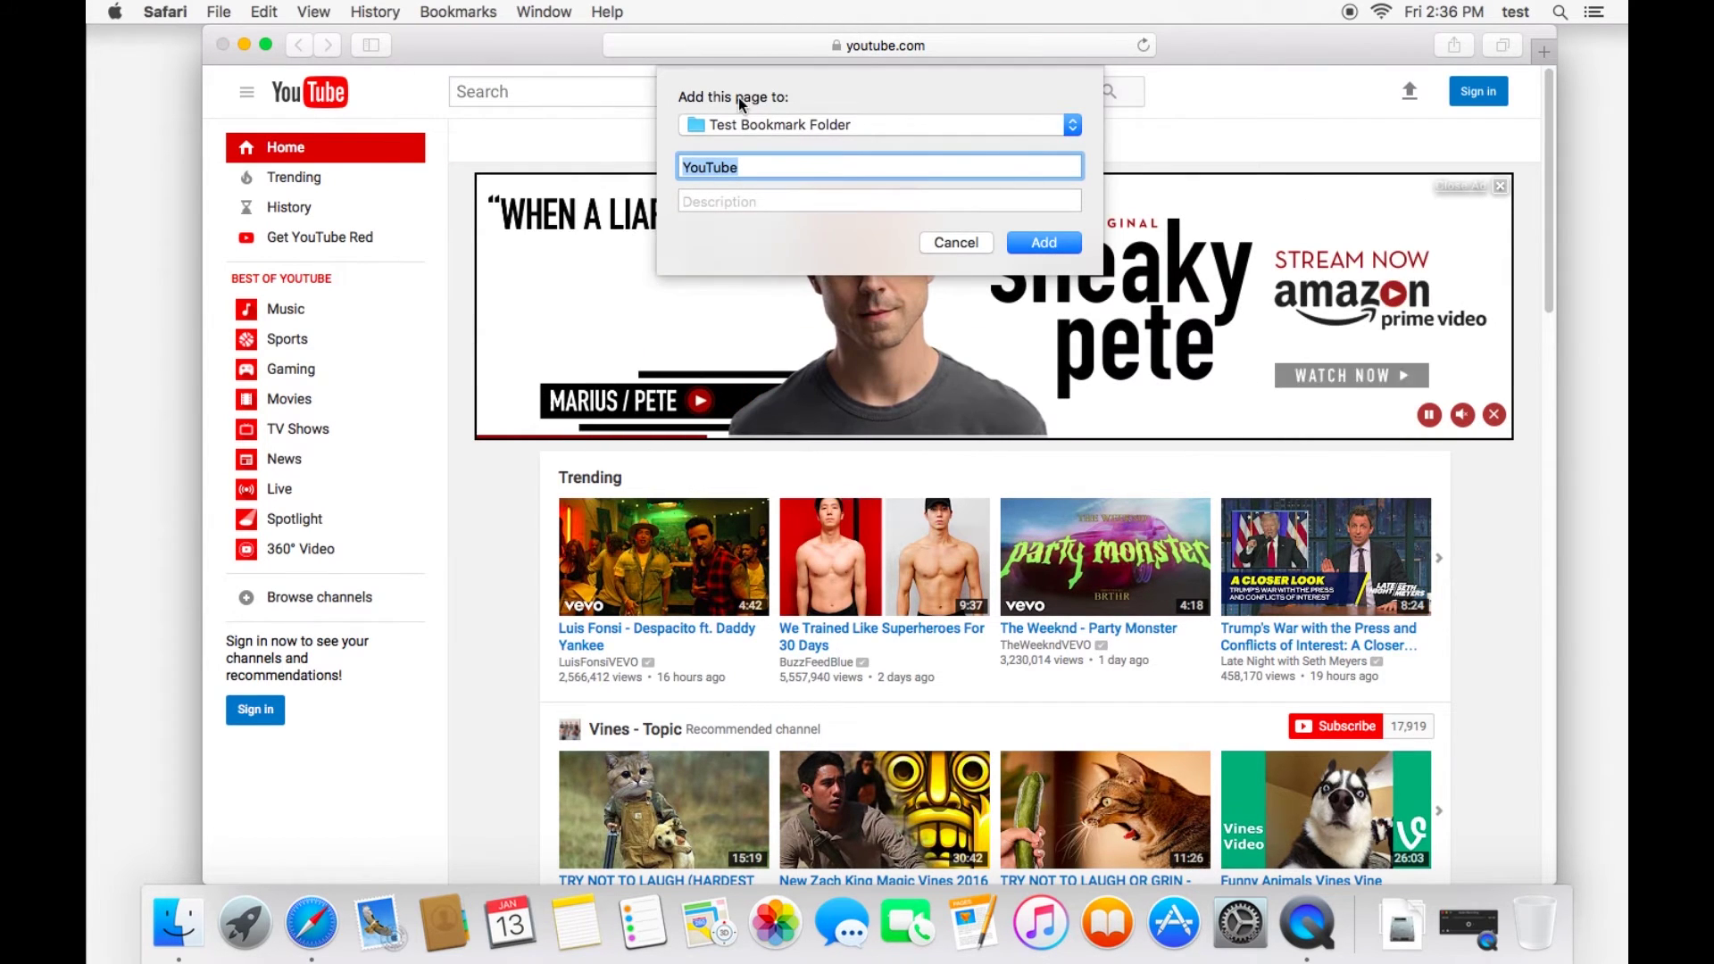
left_click(935, 126)
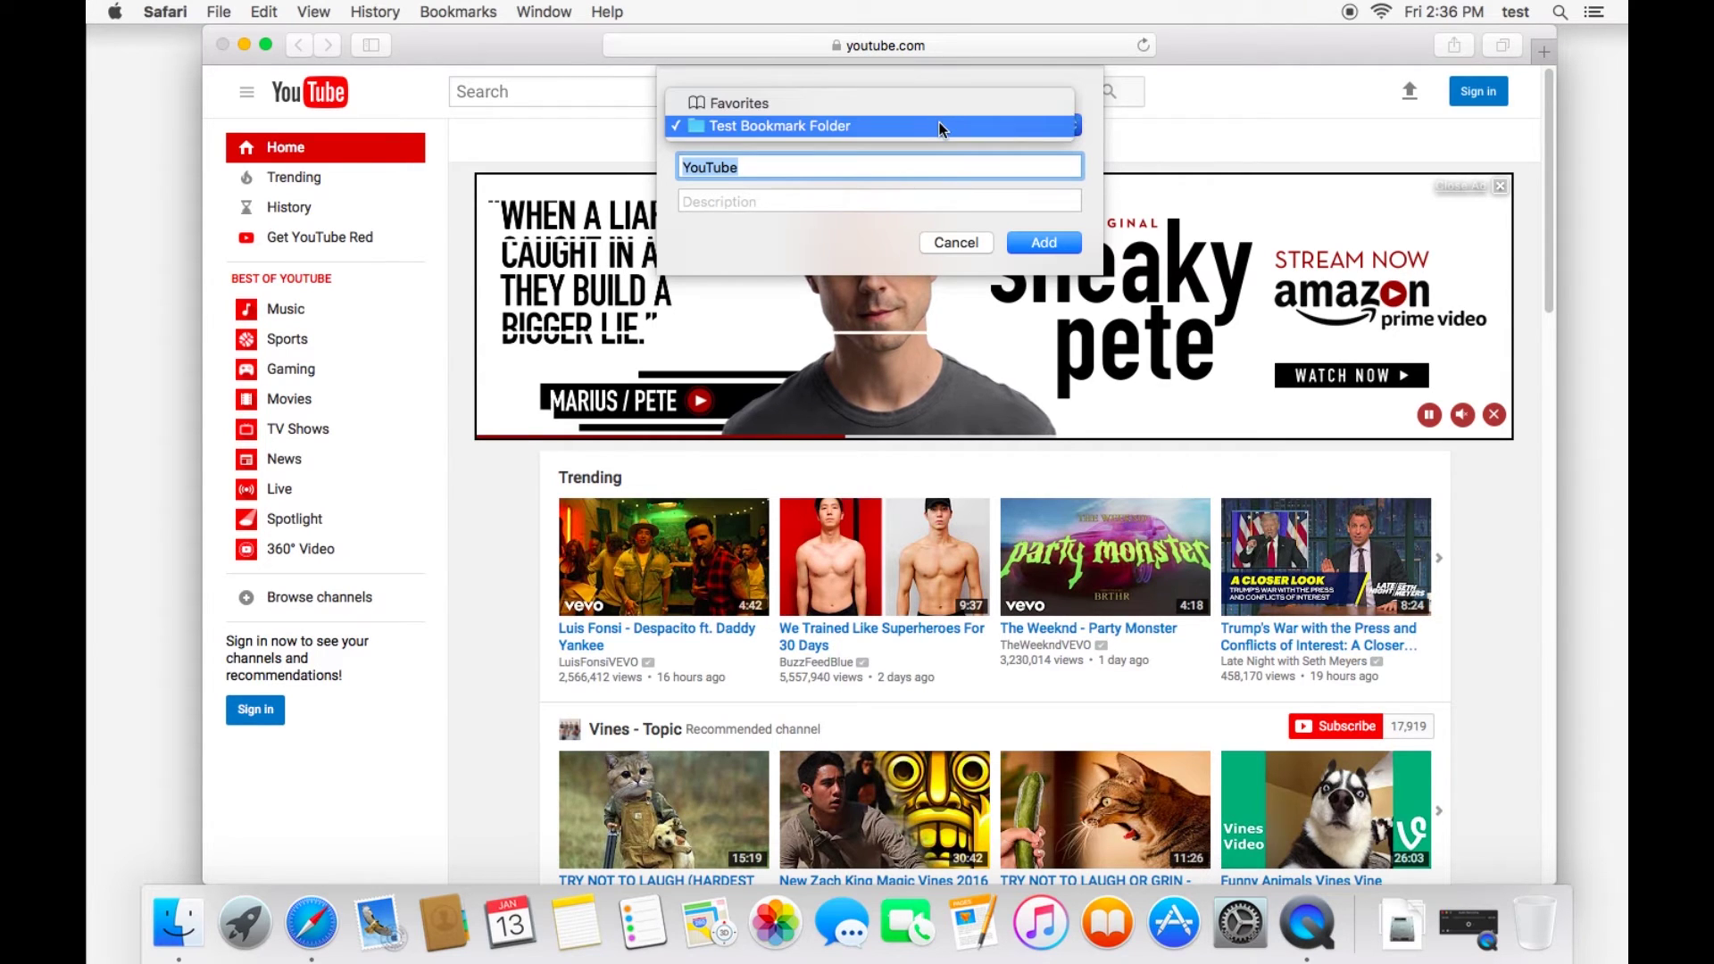
left_click(939, 103)
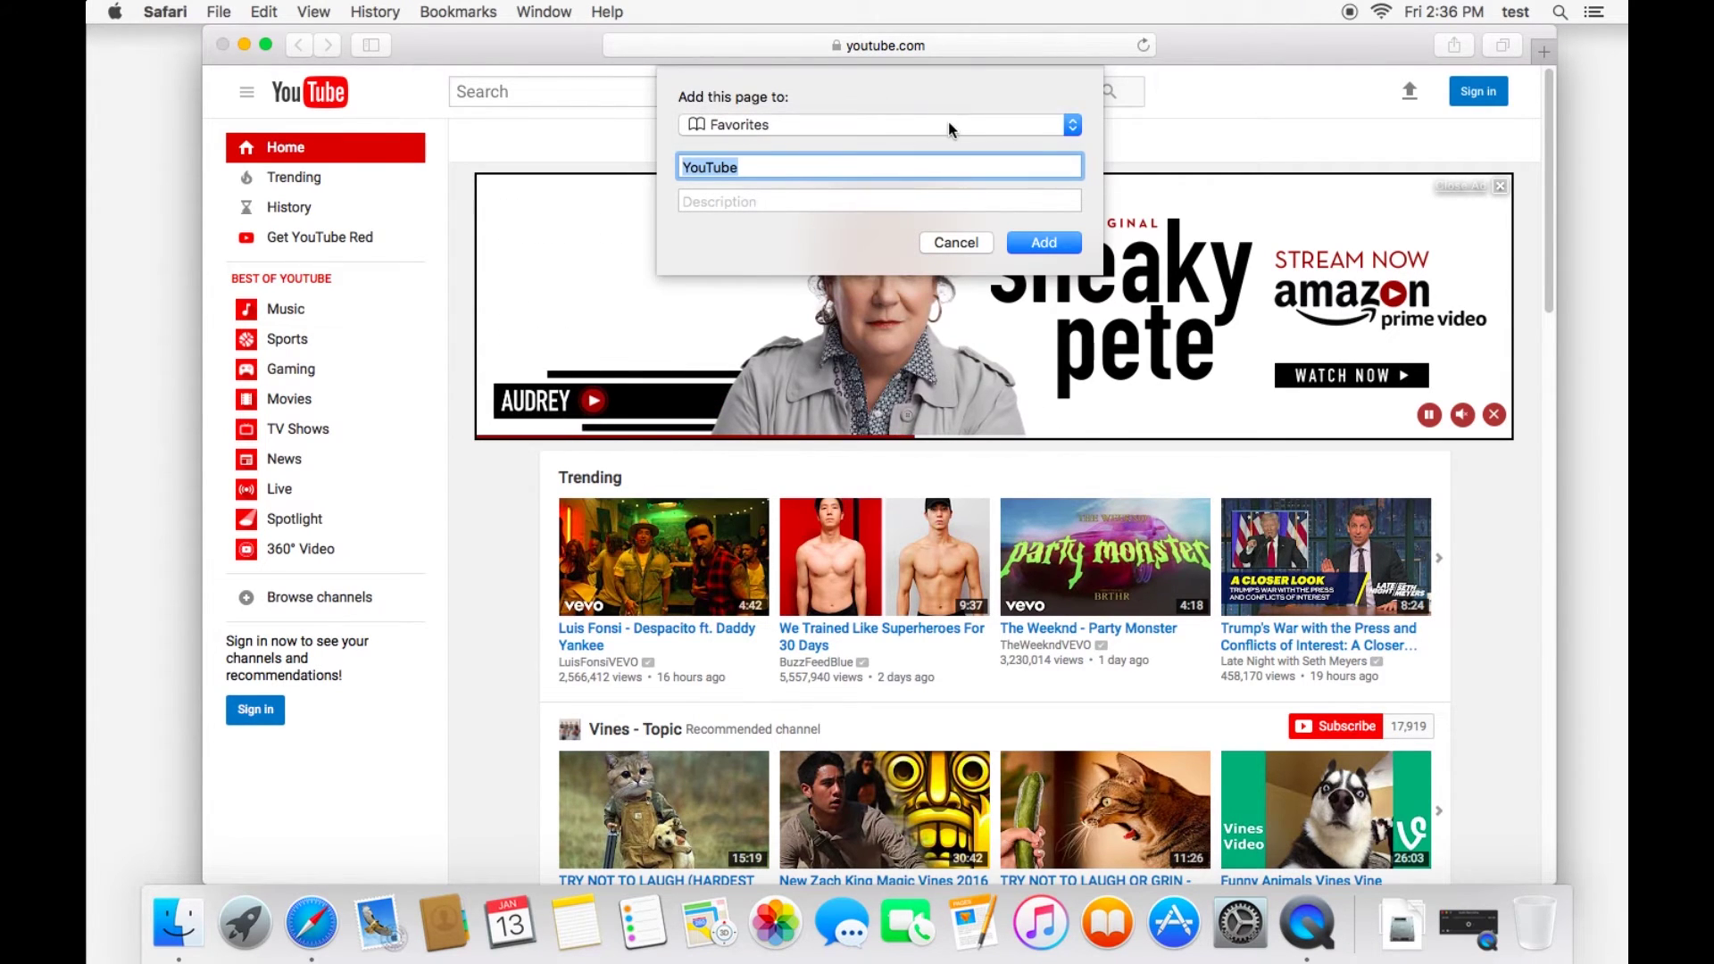
left_click(948, 122)
left_click(904, 125)
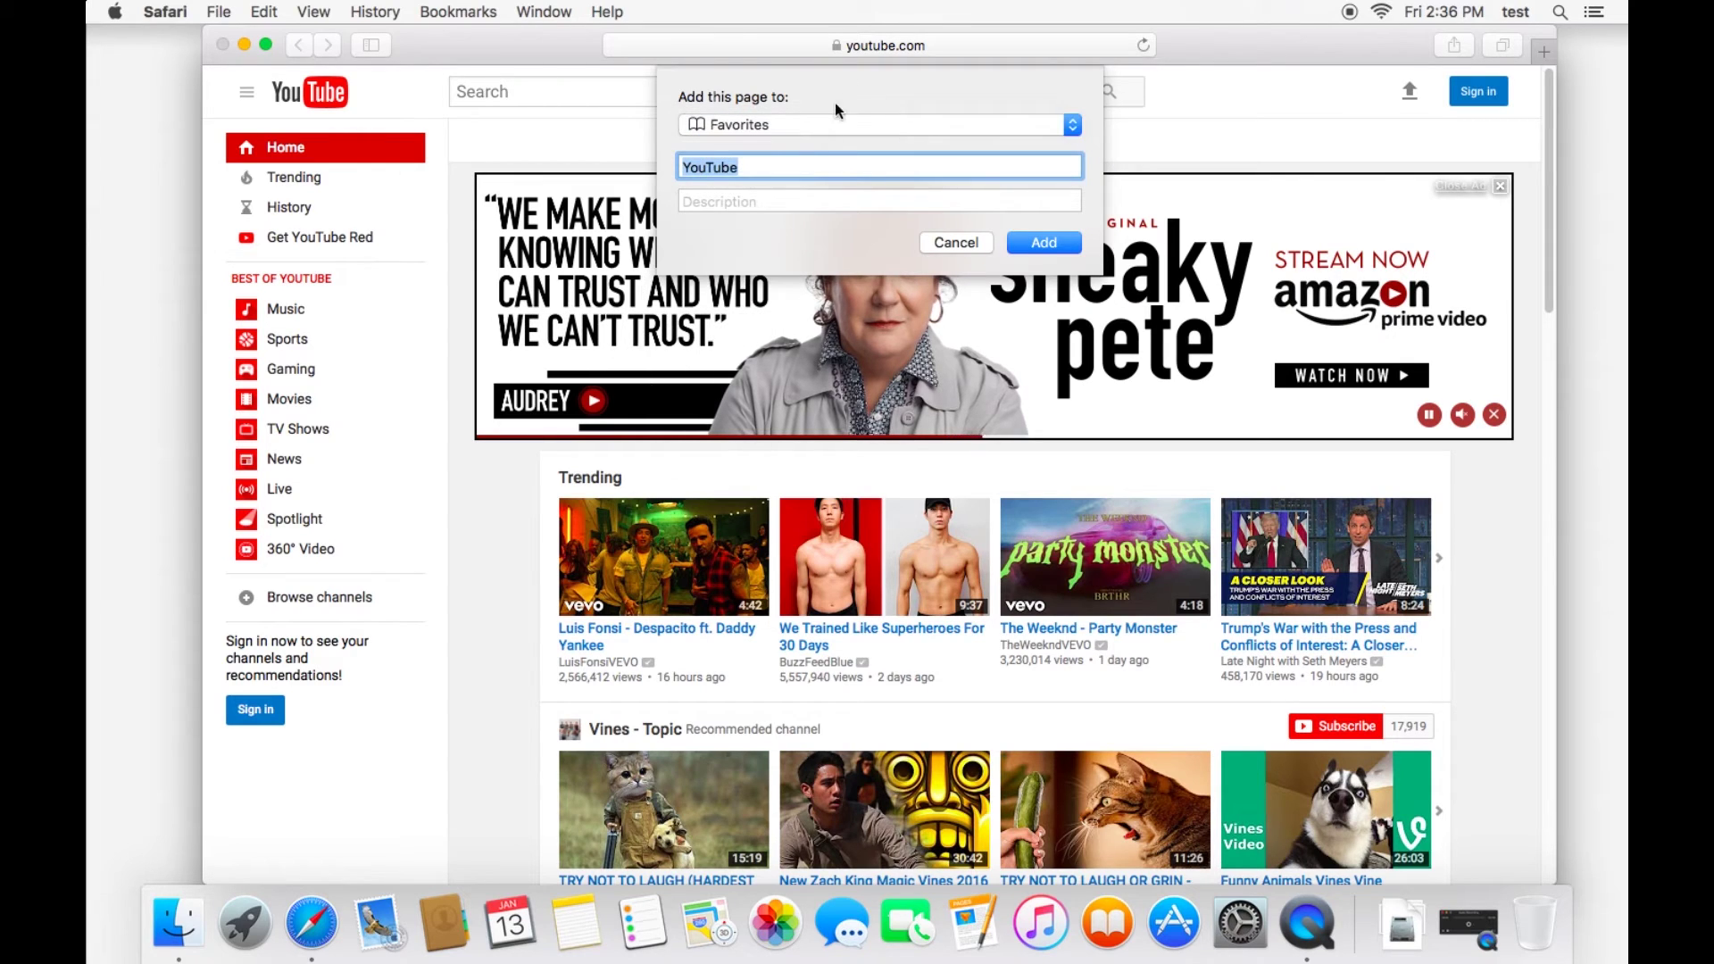
left_click(766, 201)
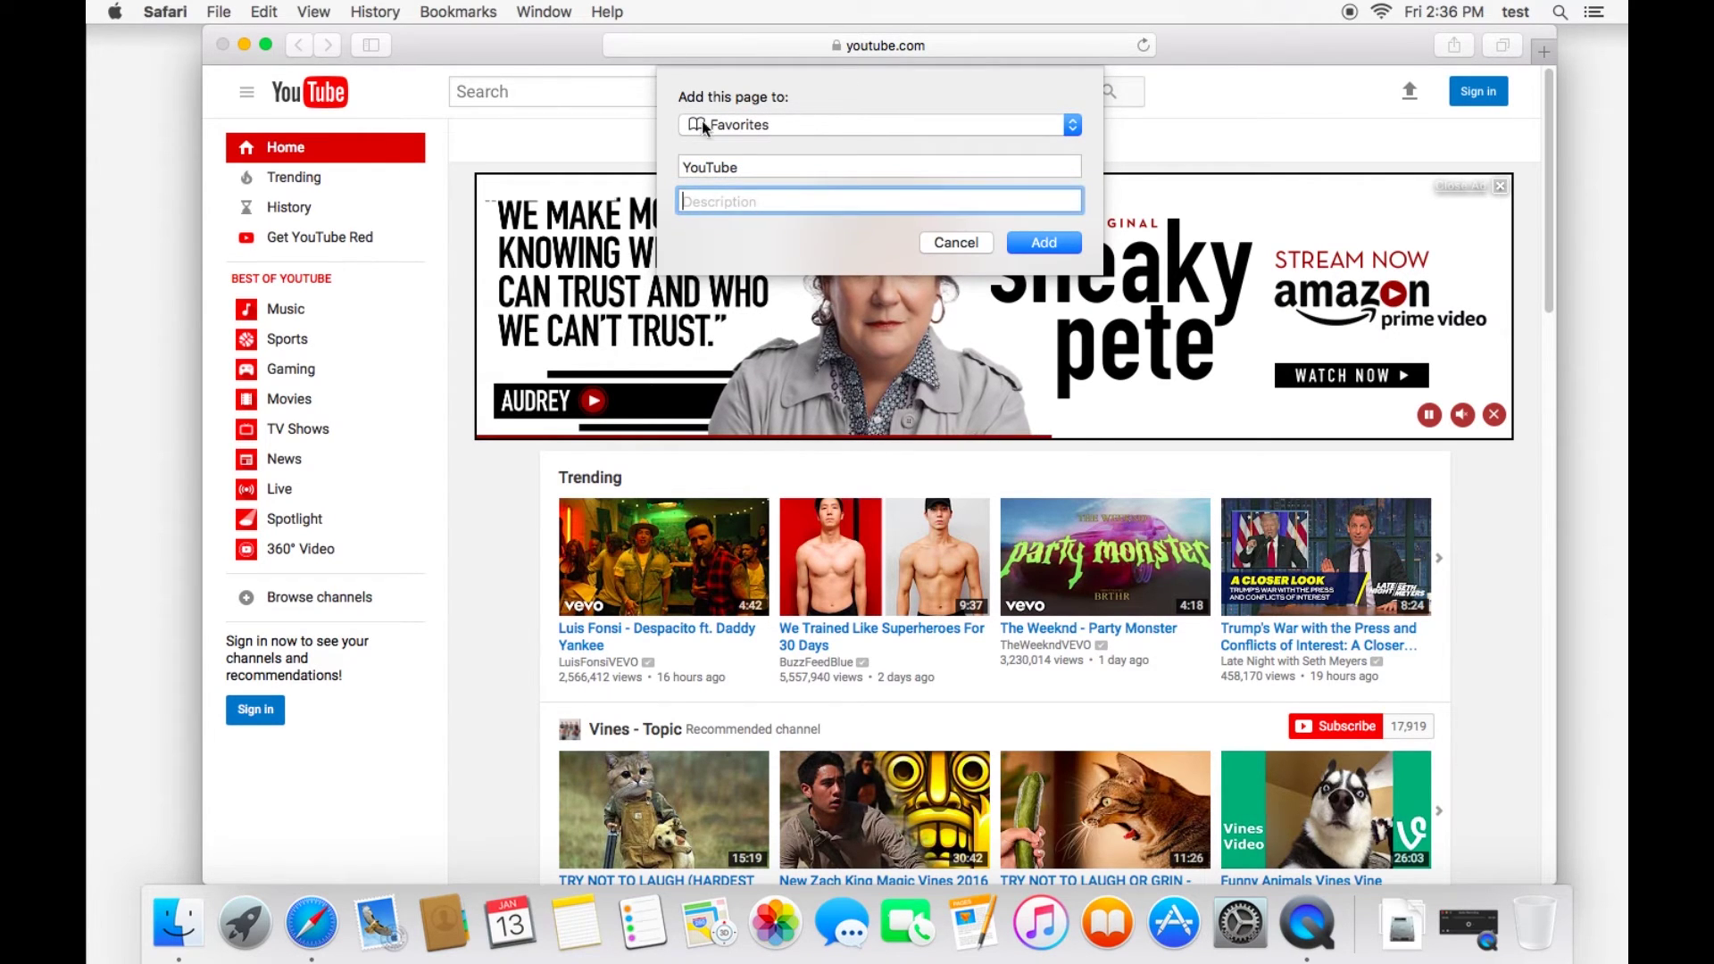
left_click(1033, 245)
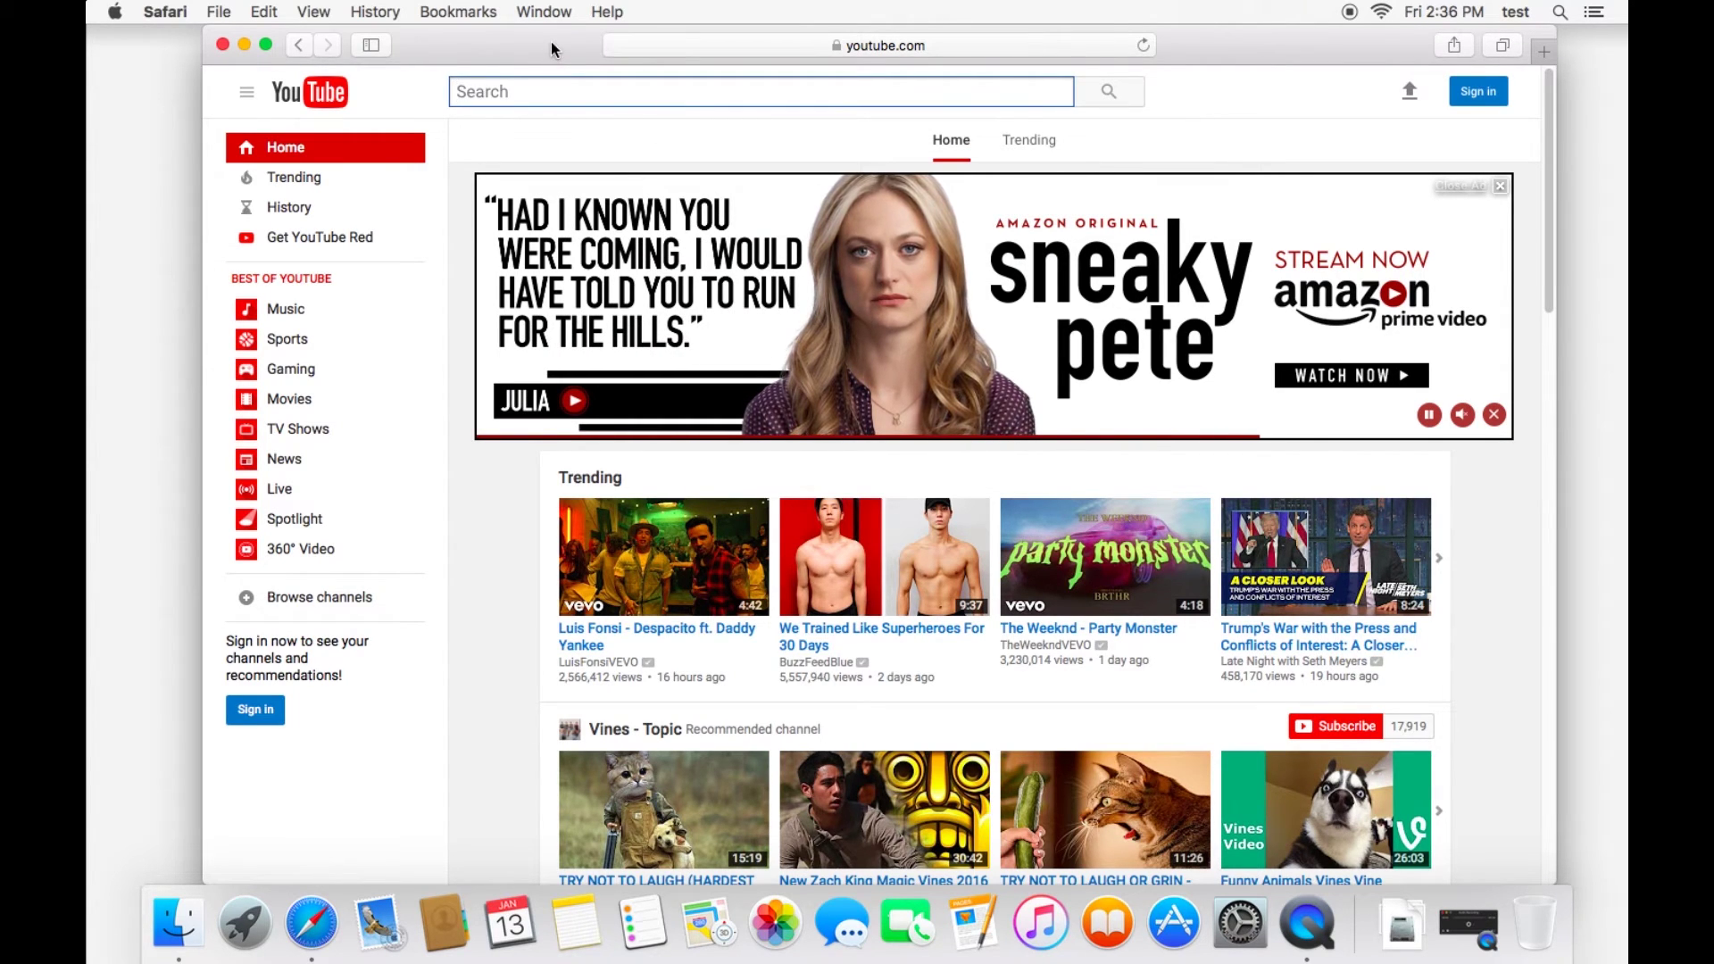
Step: Quit and relaunch Safari, keep the YouTube tile first, and open YouTube from it
left_click(165, 11)
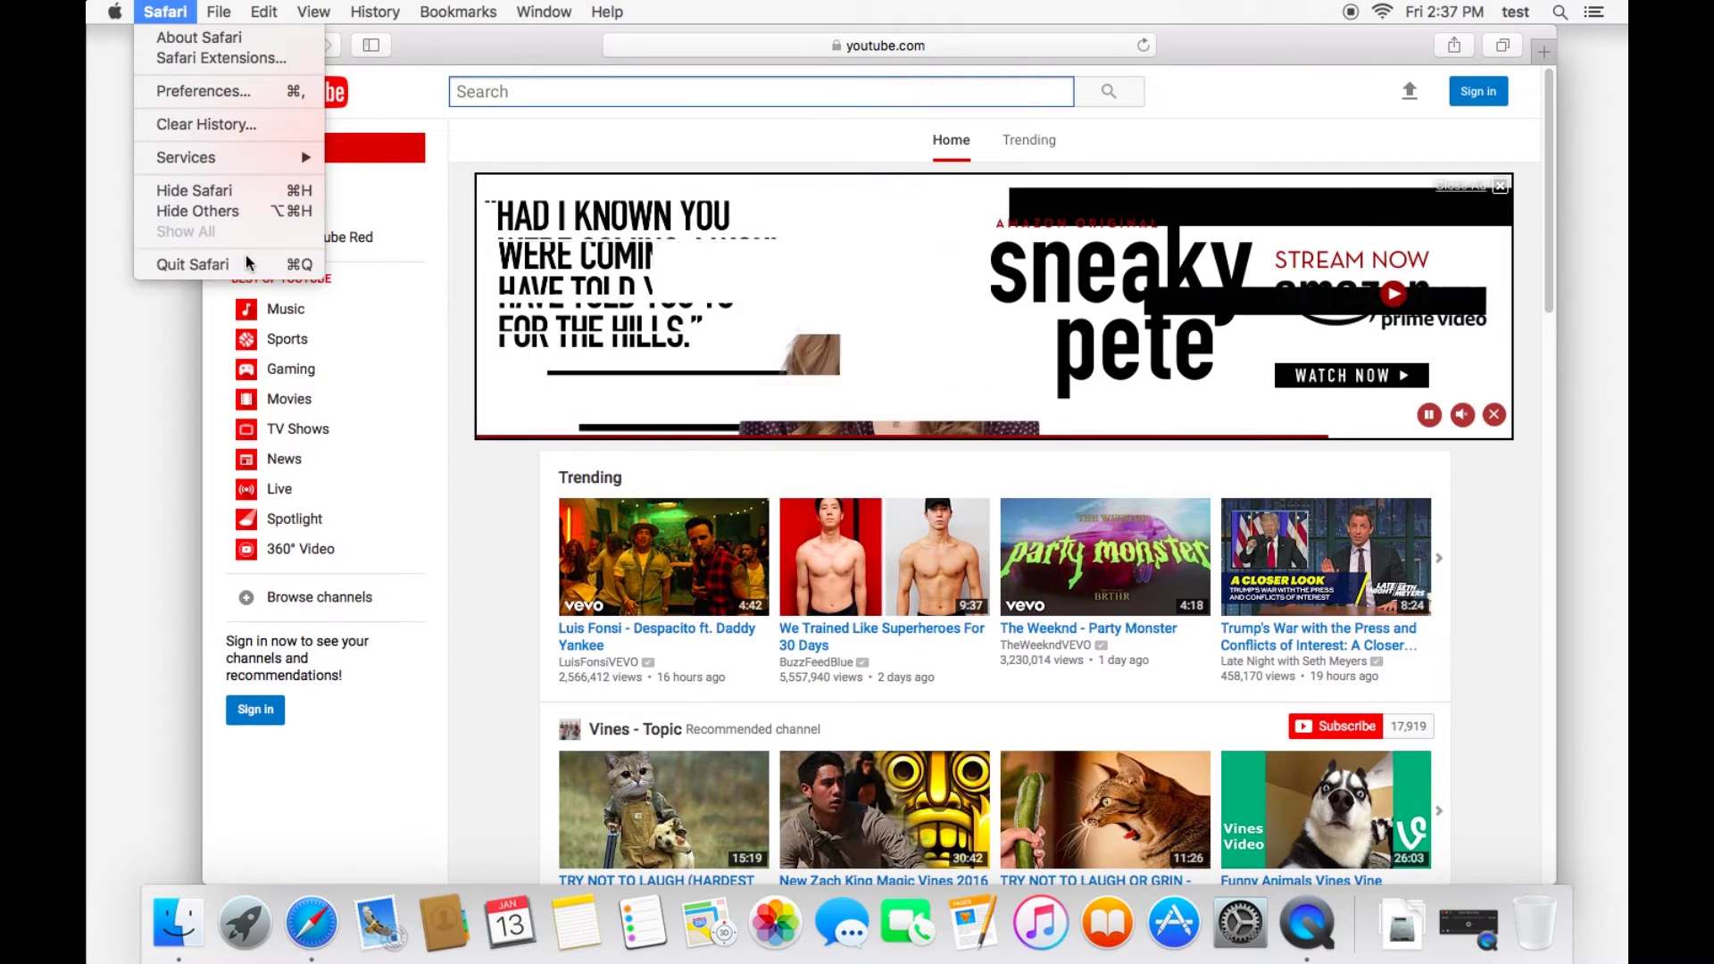
left_click(268, 266)
left_click(311, 923)
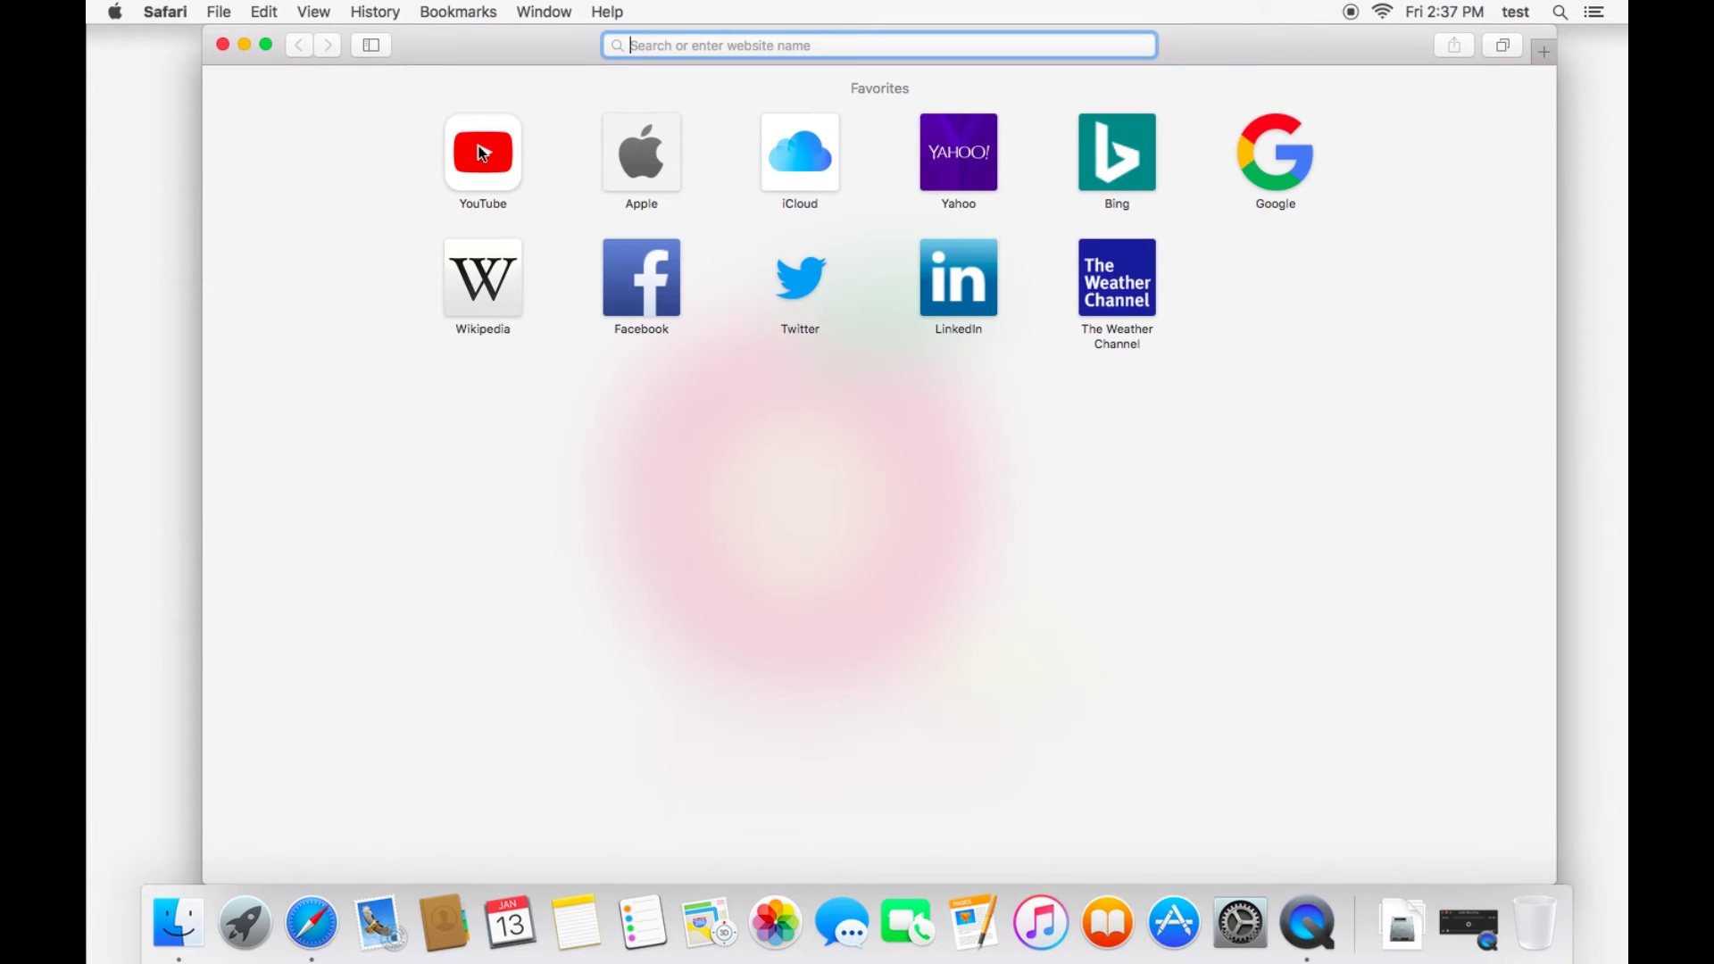
mouse_move(487, 169)
left_mouse_down()
mouse_move(613, 163)
mouse_move(518, 163)
left_mouse_up()
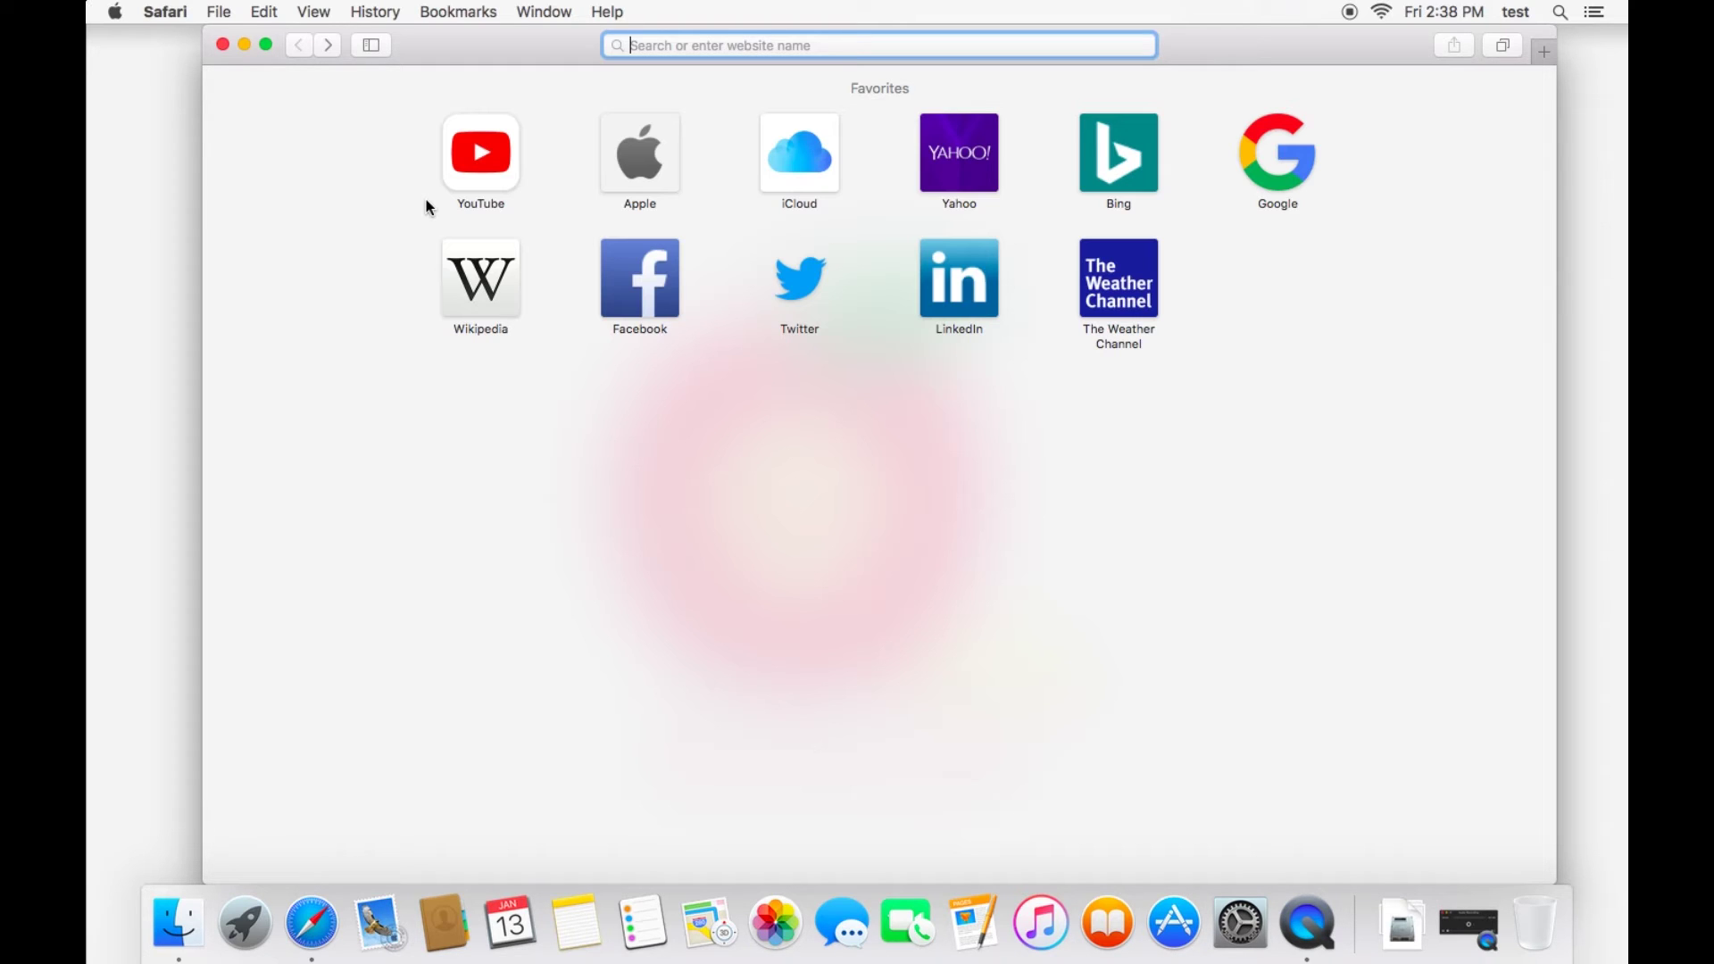
left_click(482, 168)
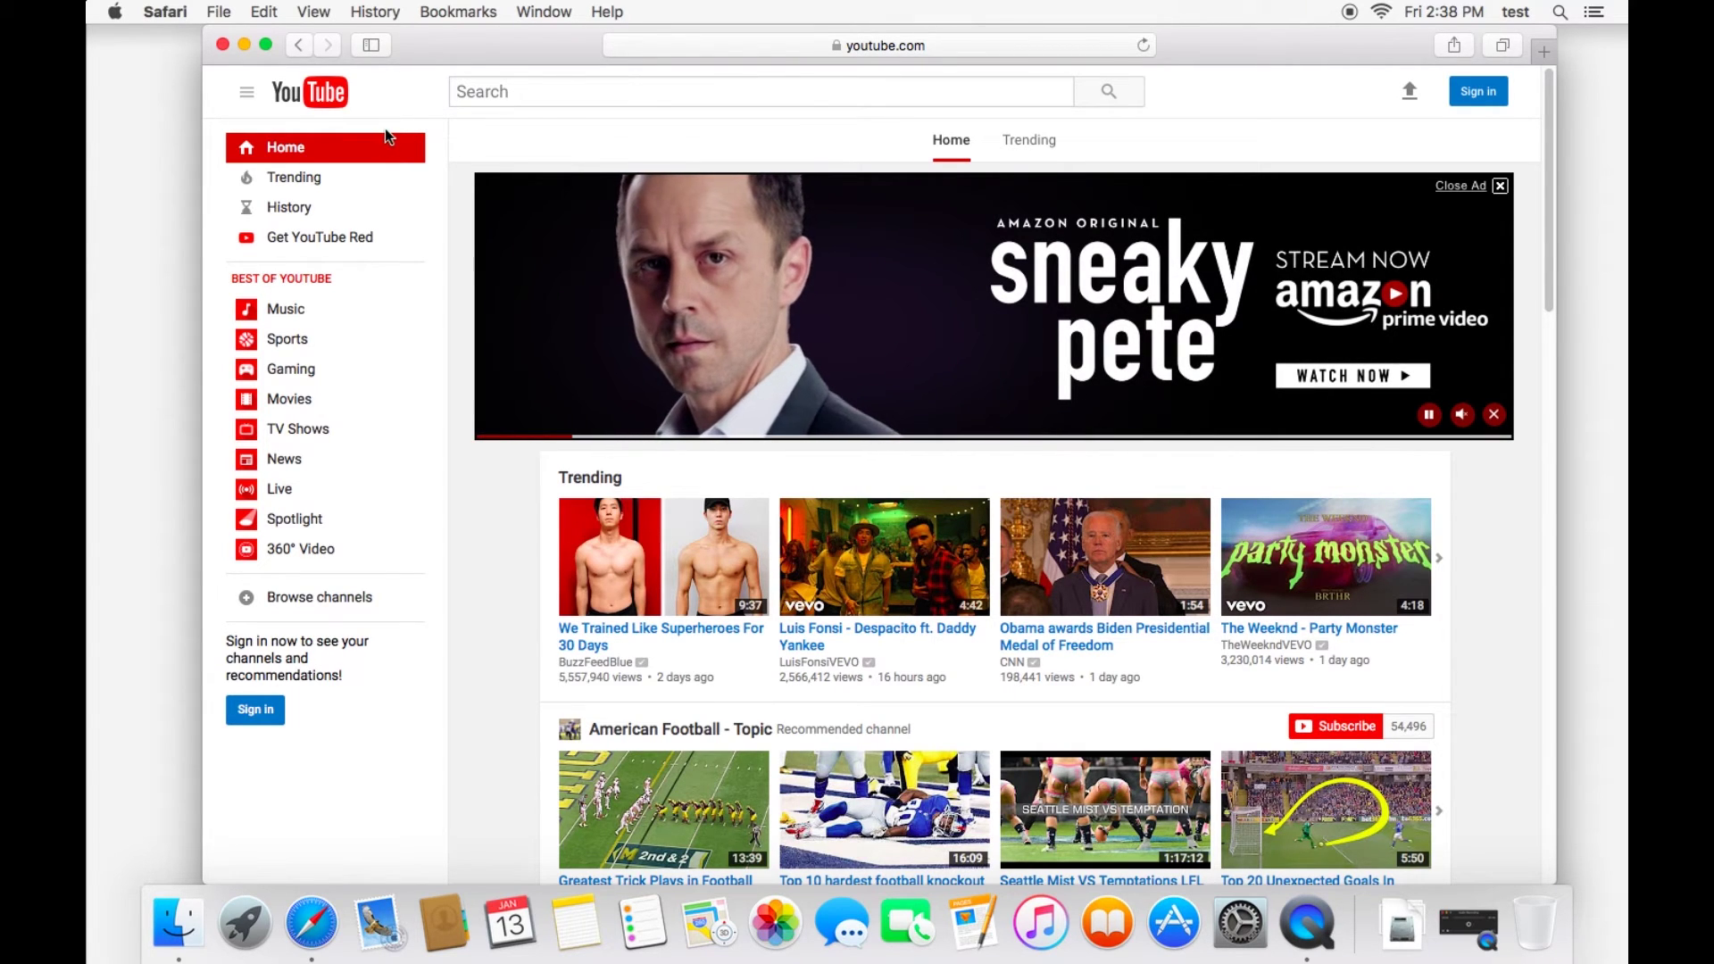
left_click(163, 10)
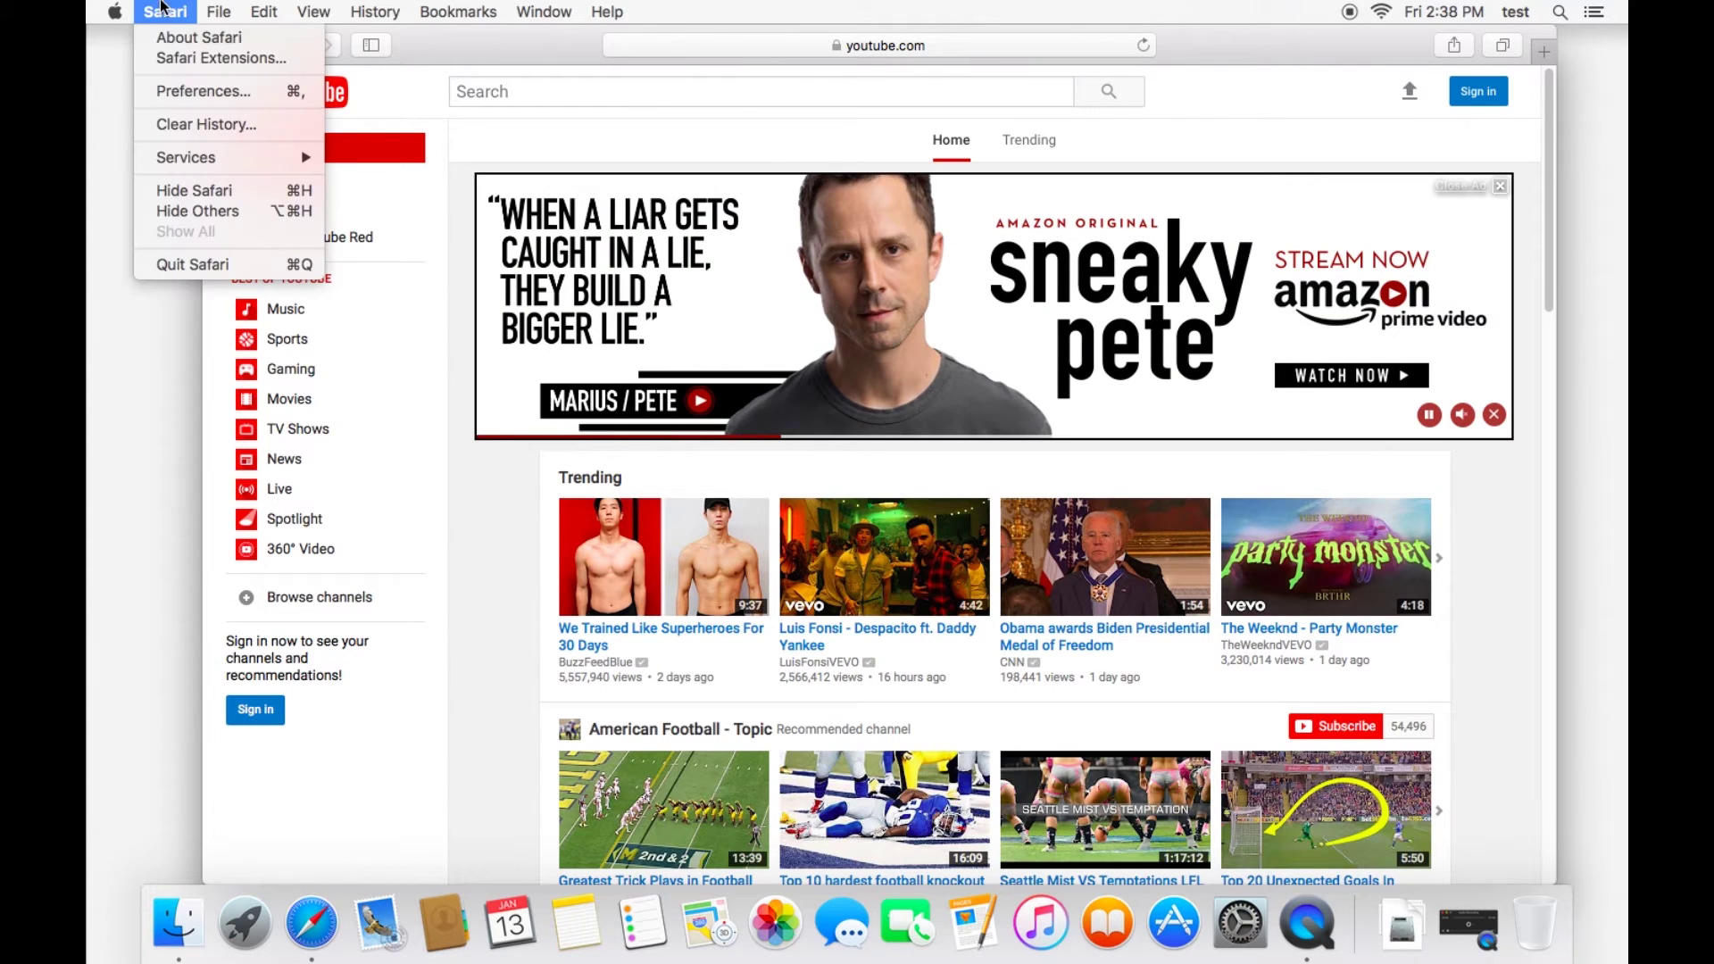
left_click(177, 92)
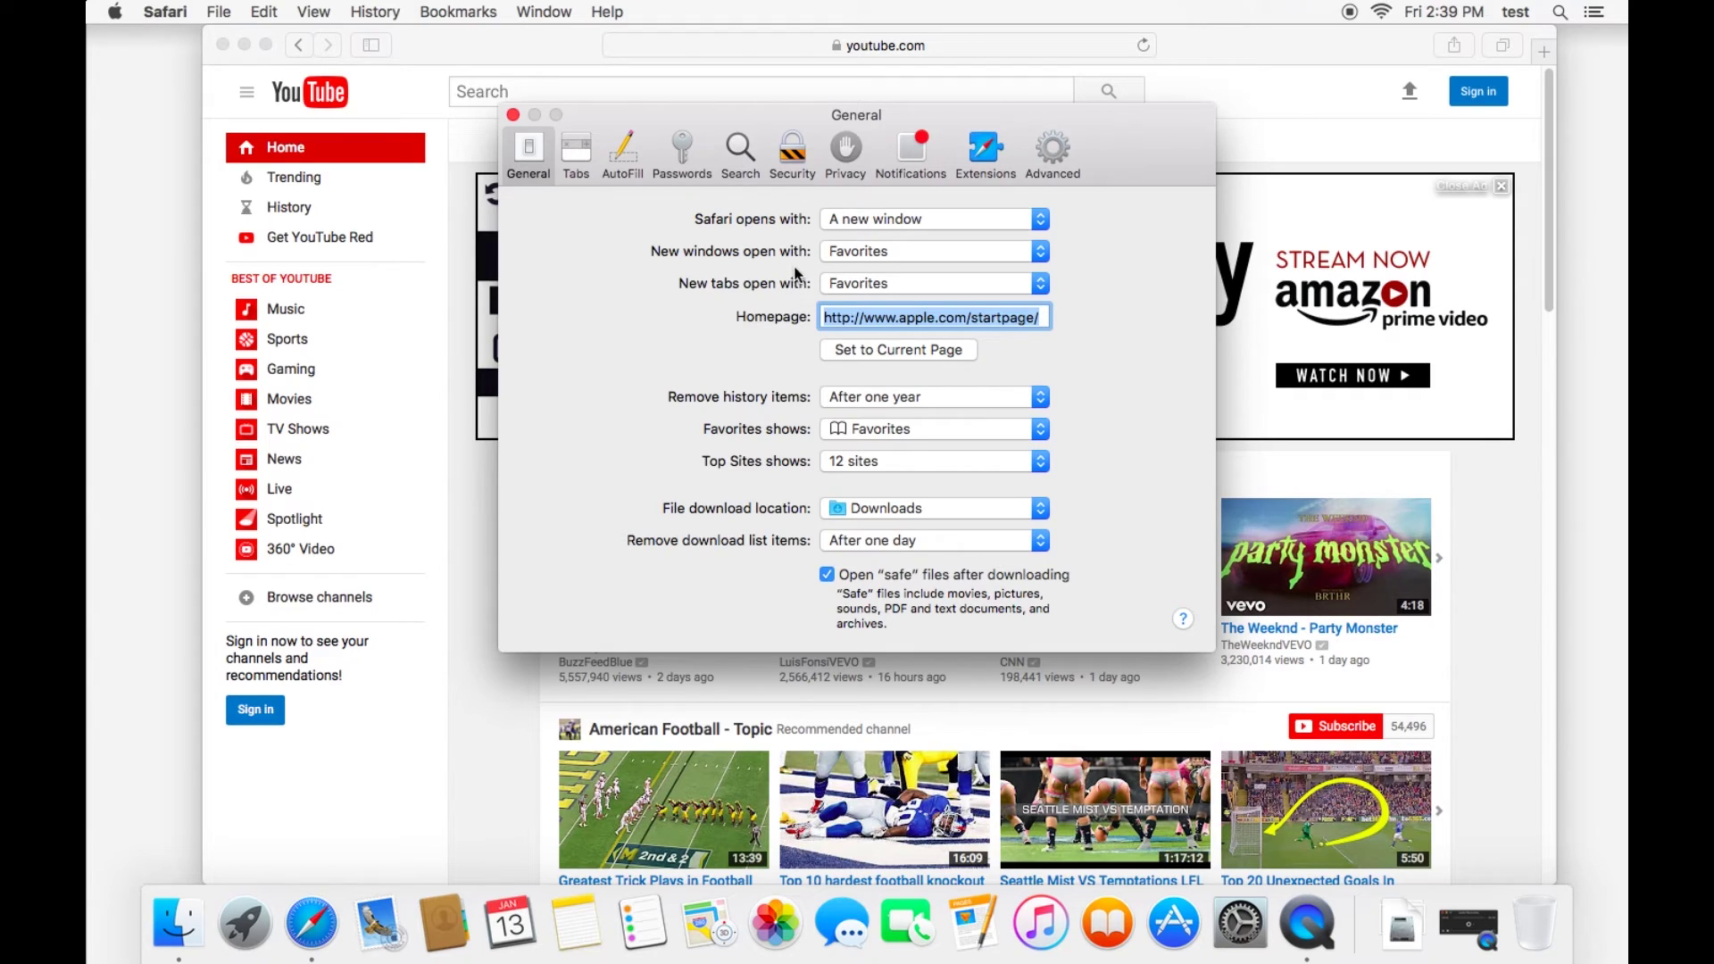
left_click(870, 252)
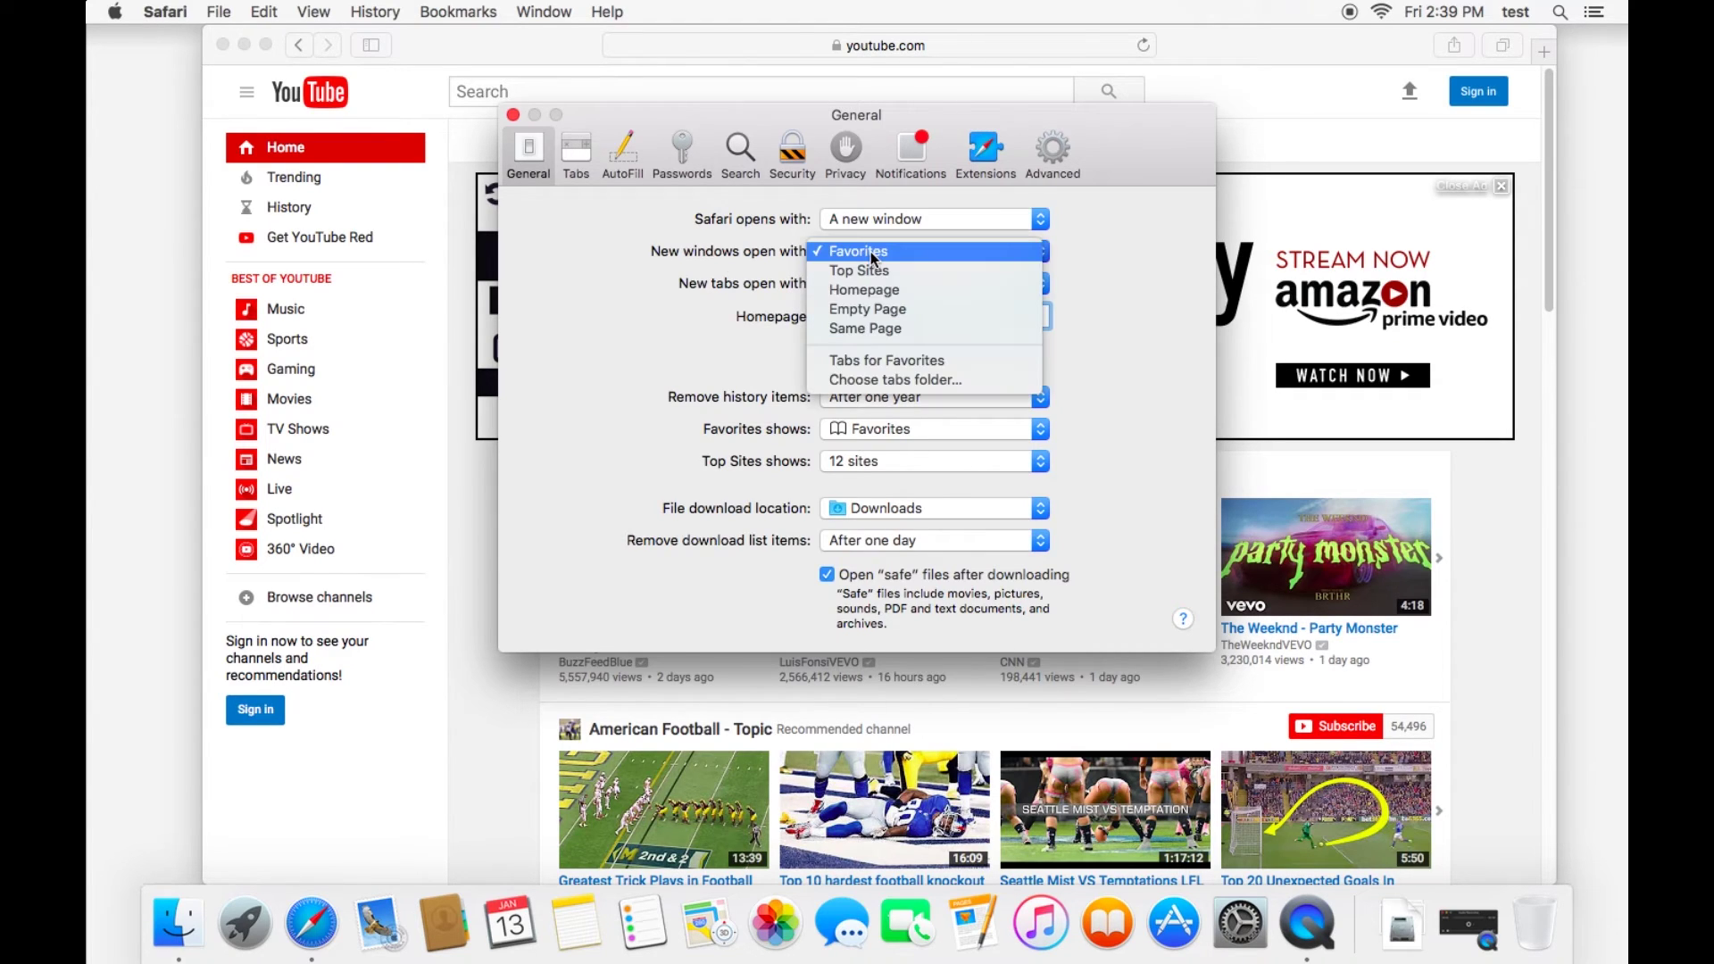
left_click(919, 290)
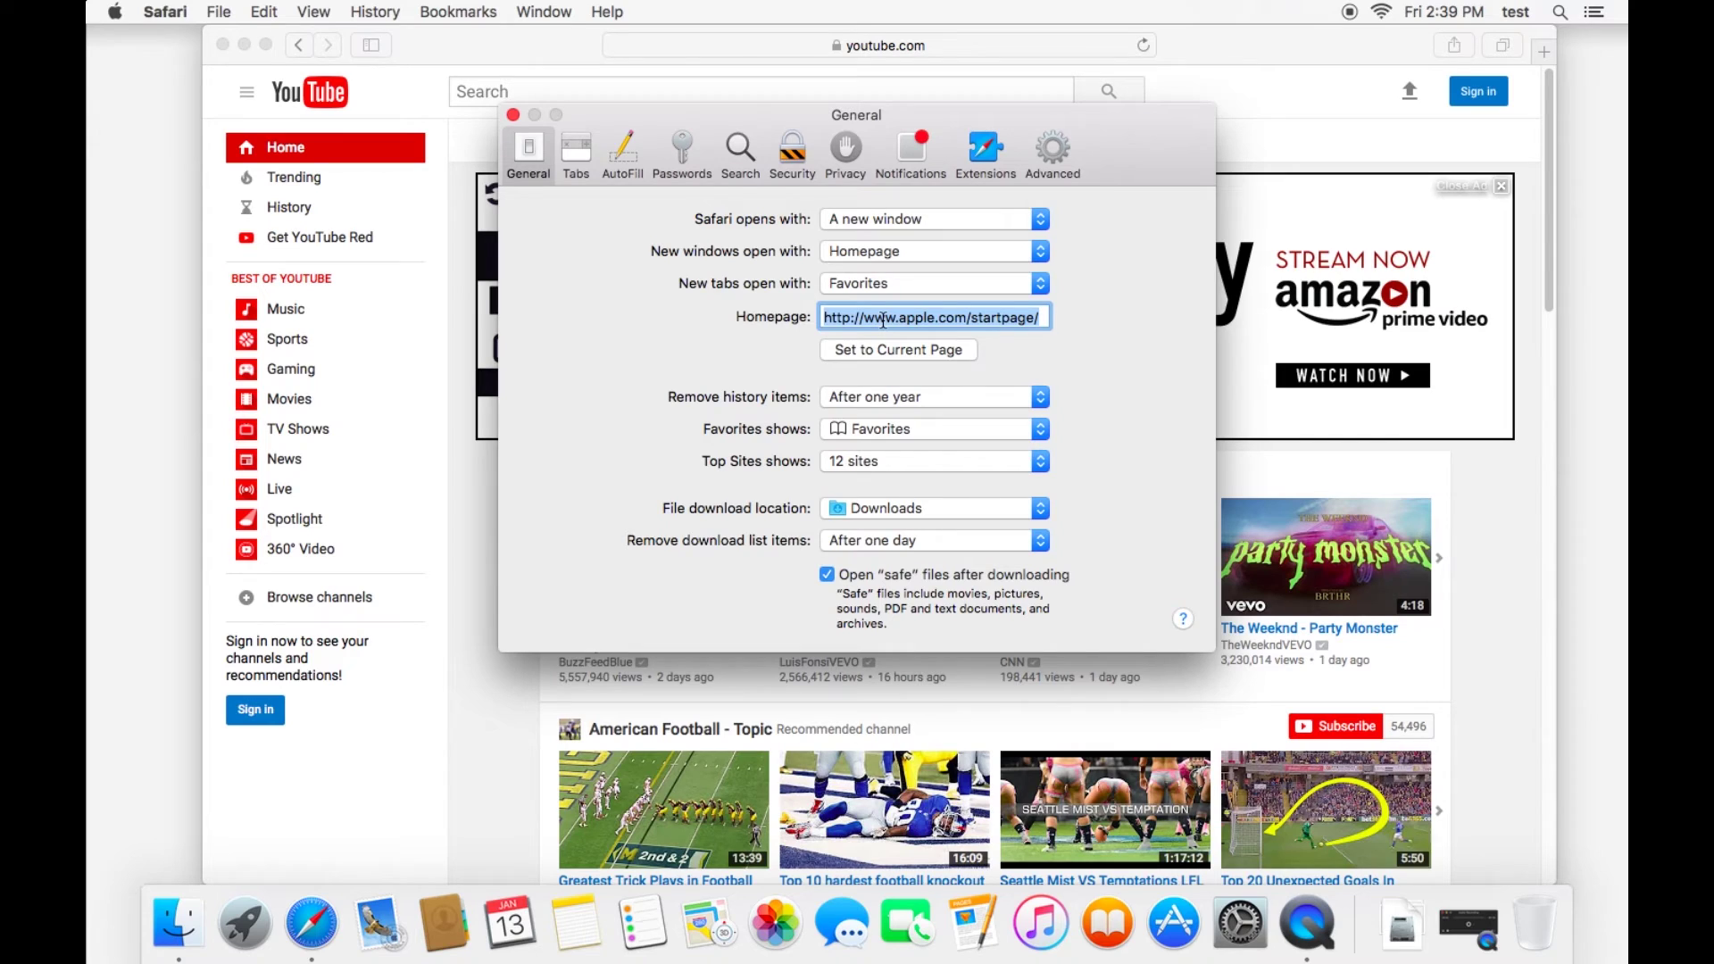
type("www.yout")
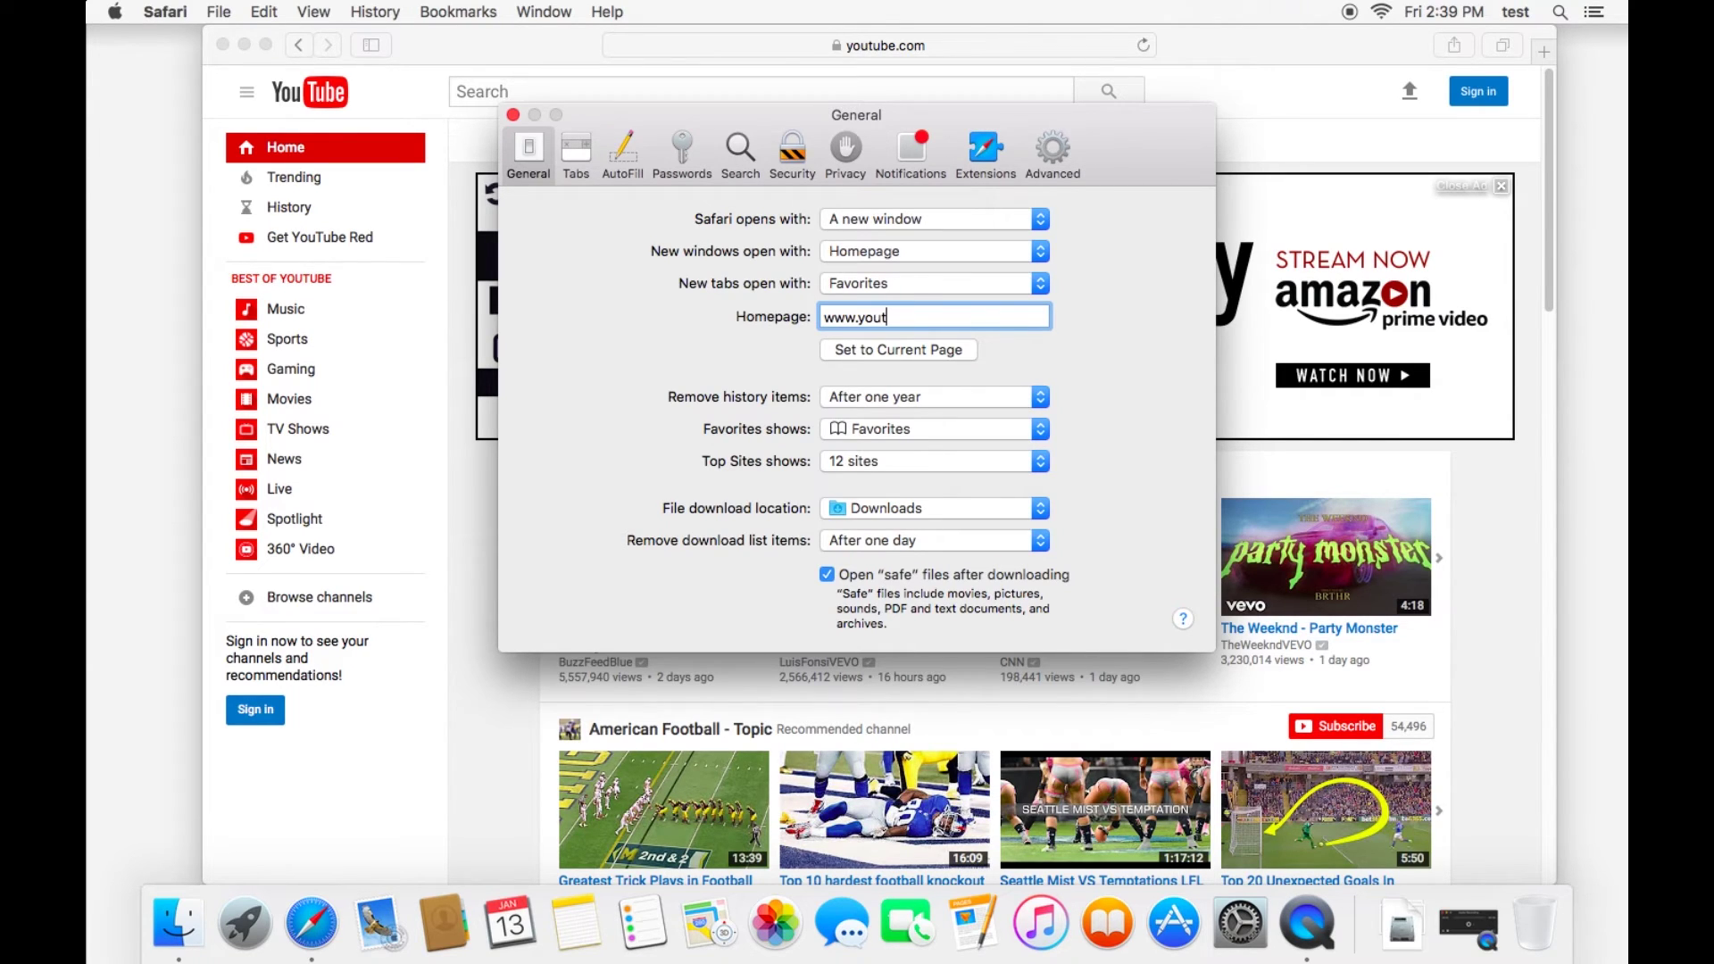
key("BackSpace")
key("BackSpace")
key("BackSpace")
key("BackSpace")
key("BackSpace")
key("BackSpace")
key("BackSpace")
key("BackSpace")
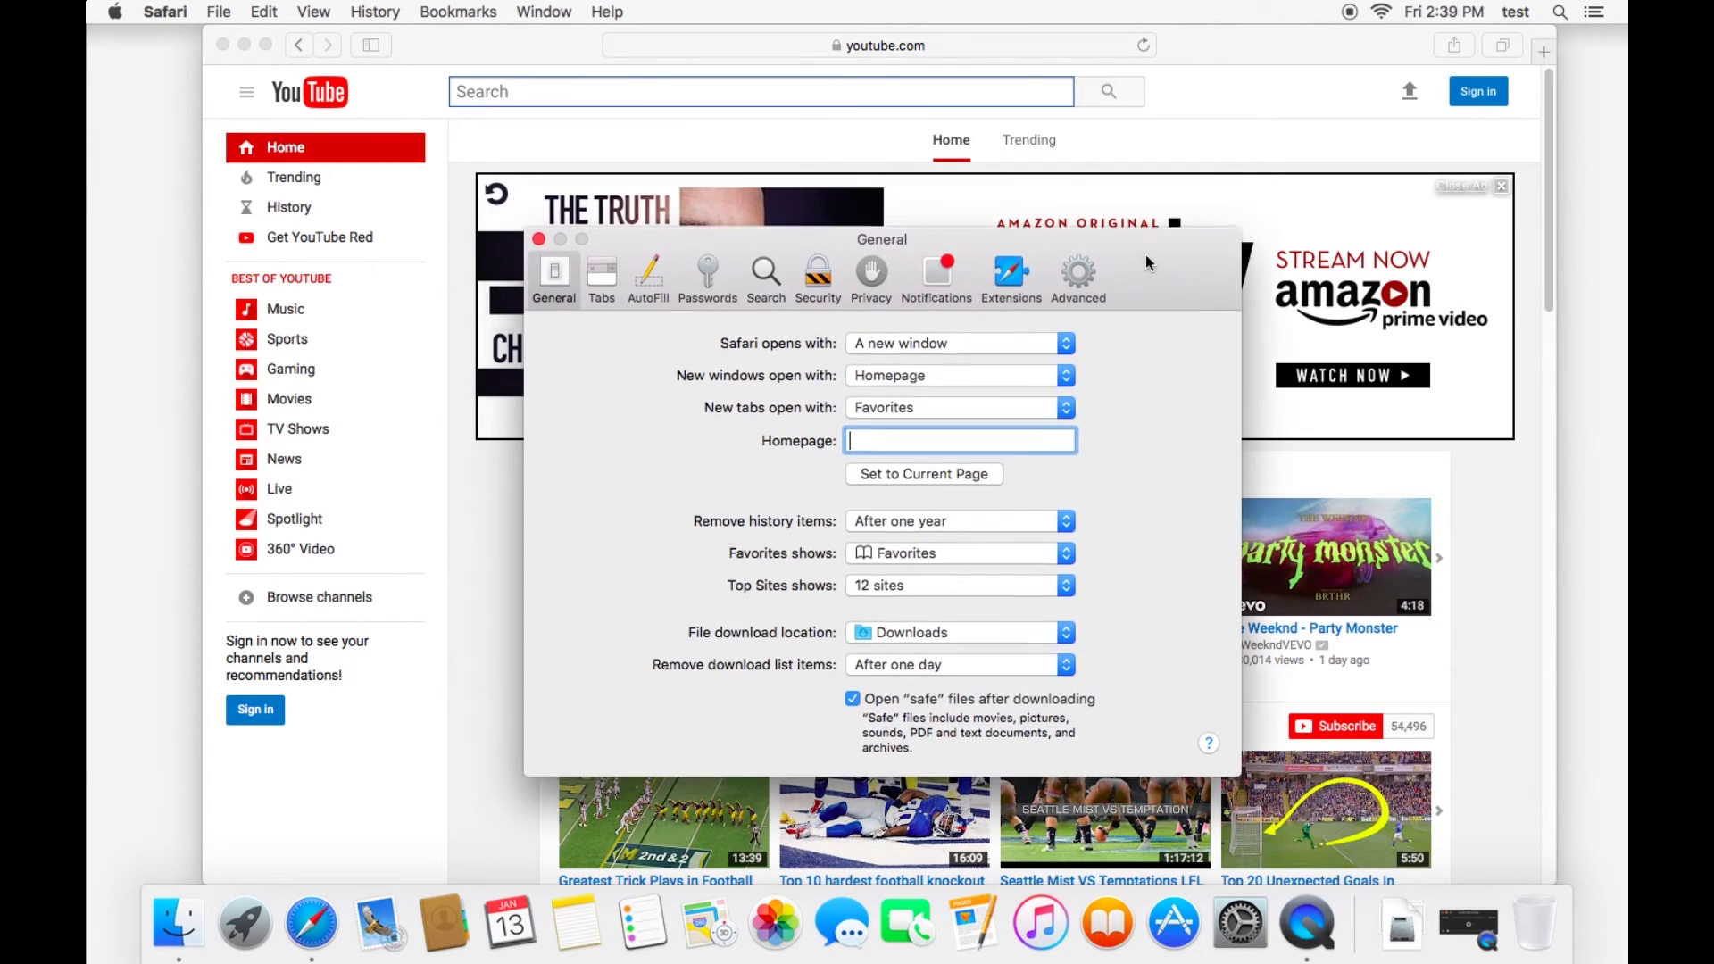
left_click_drag(1119, 127, 1144, 254)
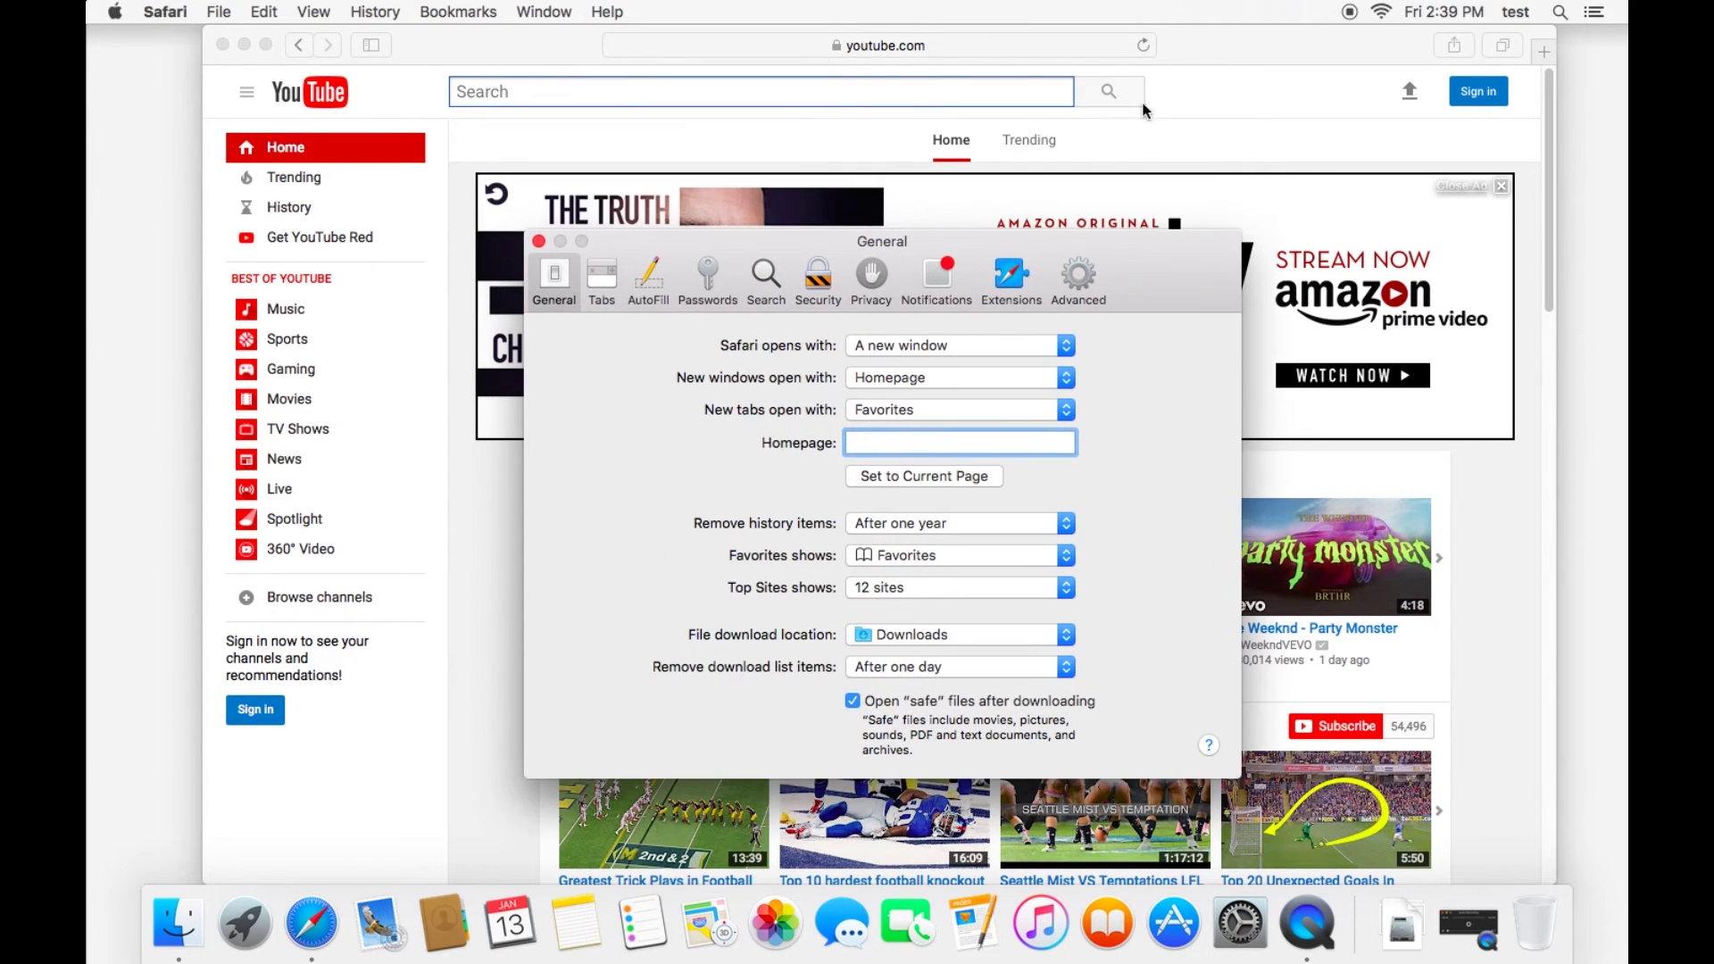
left_click(920, 477)
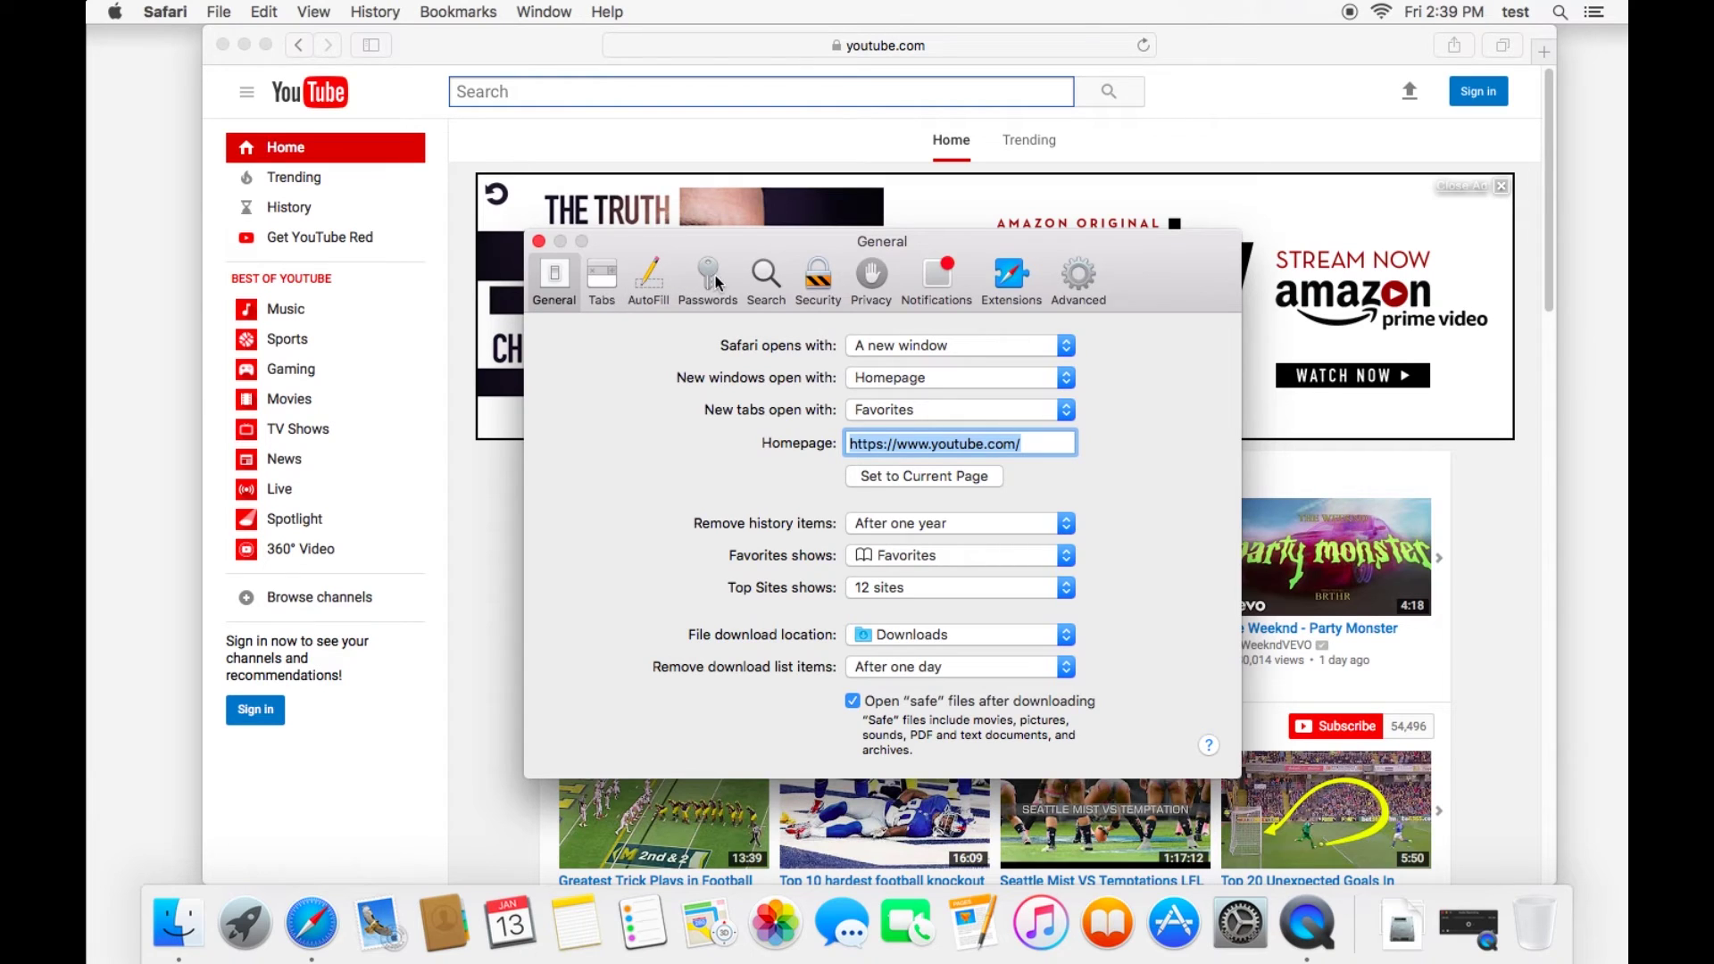
left_click(765, 277)
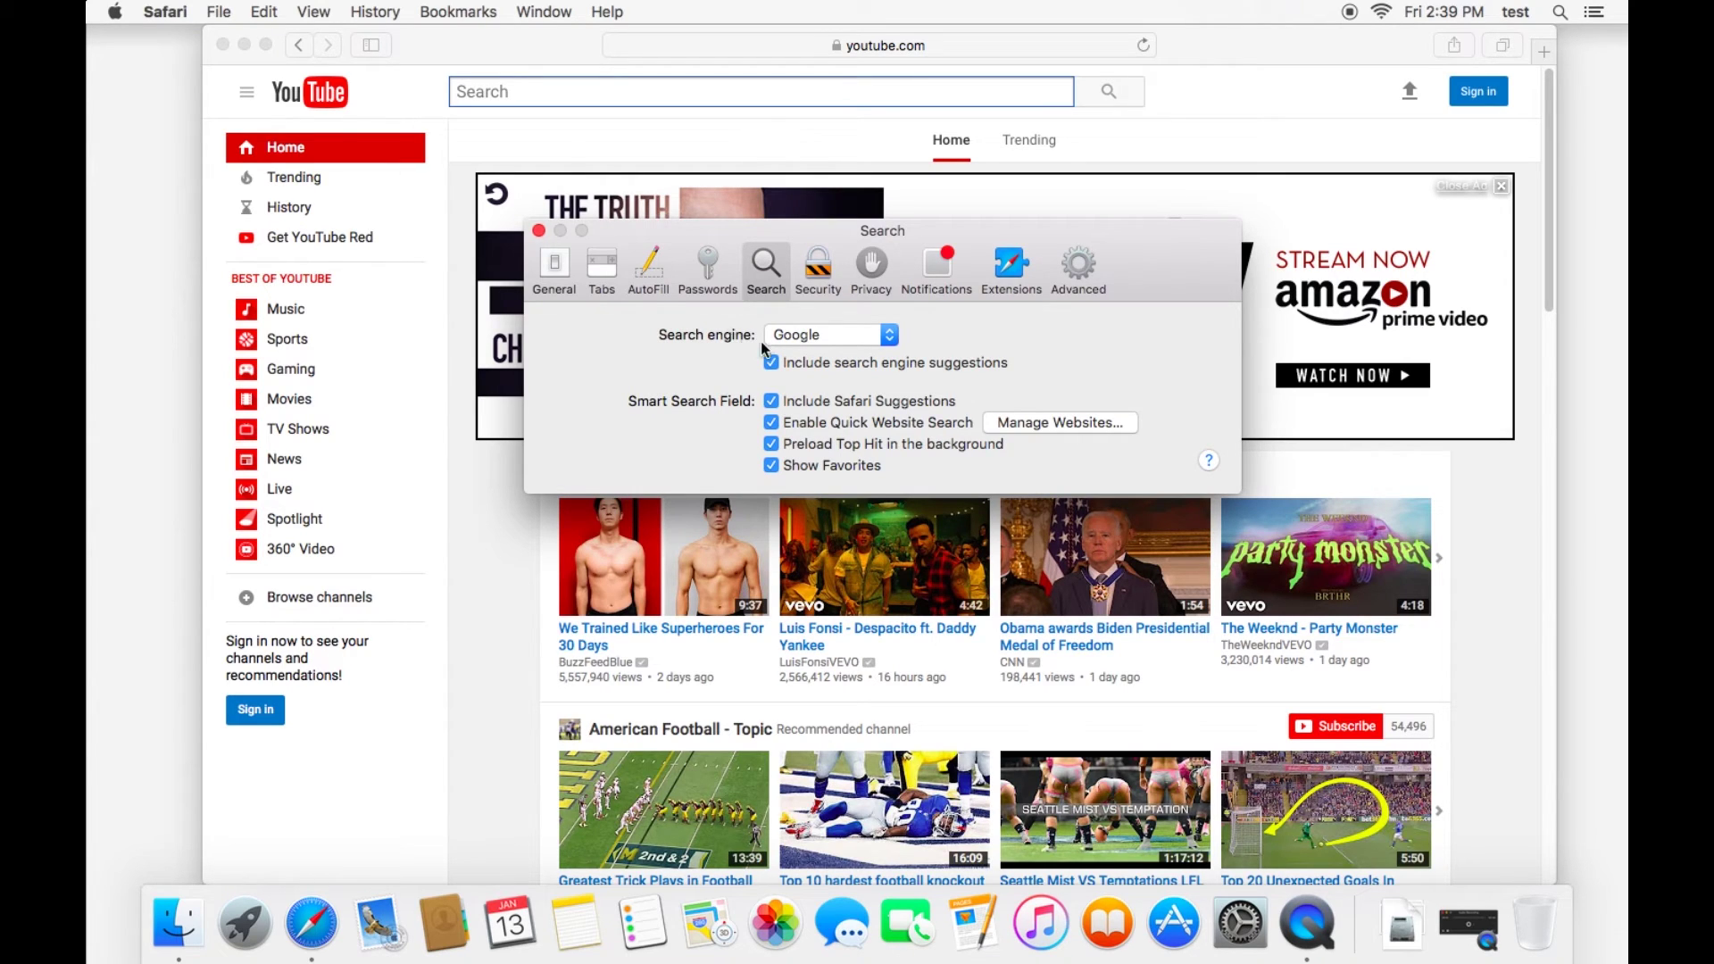
Step: Keep Google selected as the search engine in the Search preferences
left_click(887, 337)
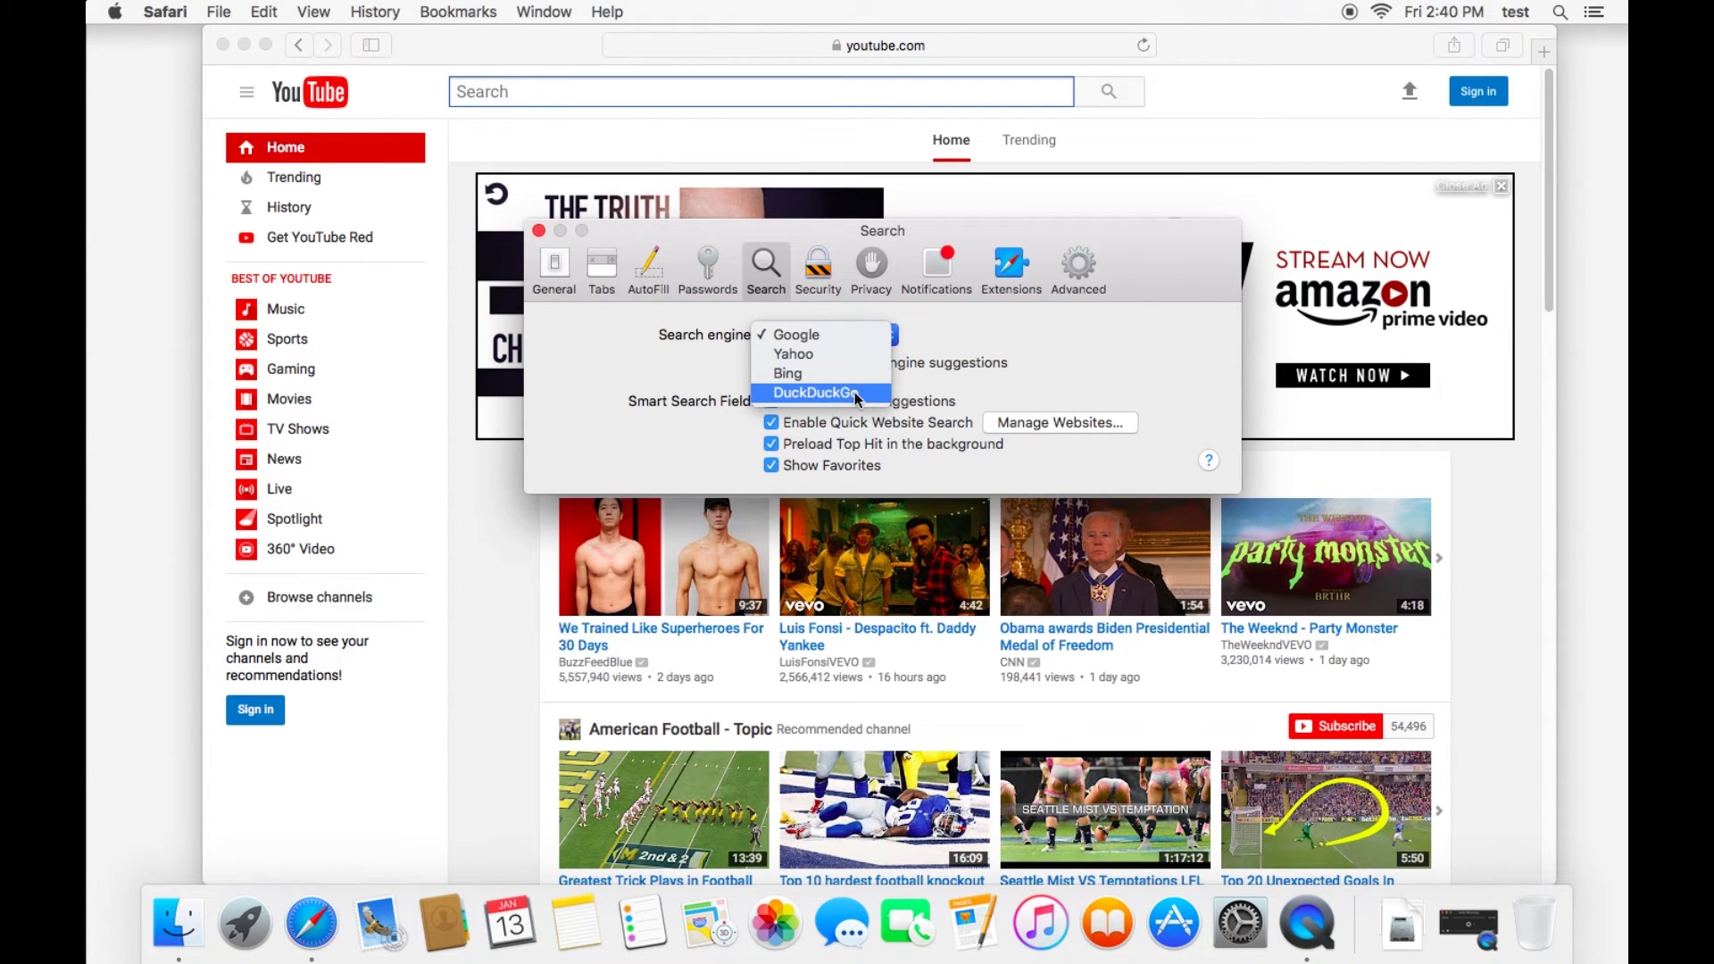
left_click(854, 335)
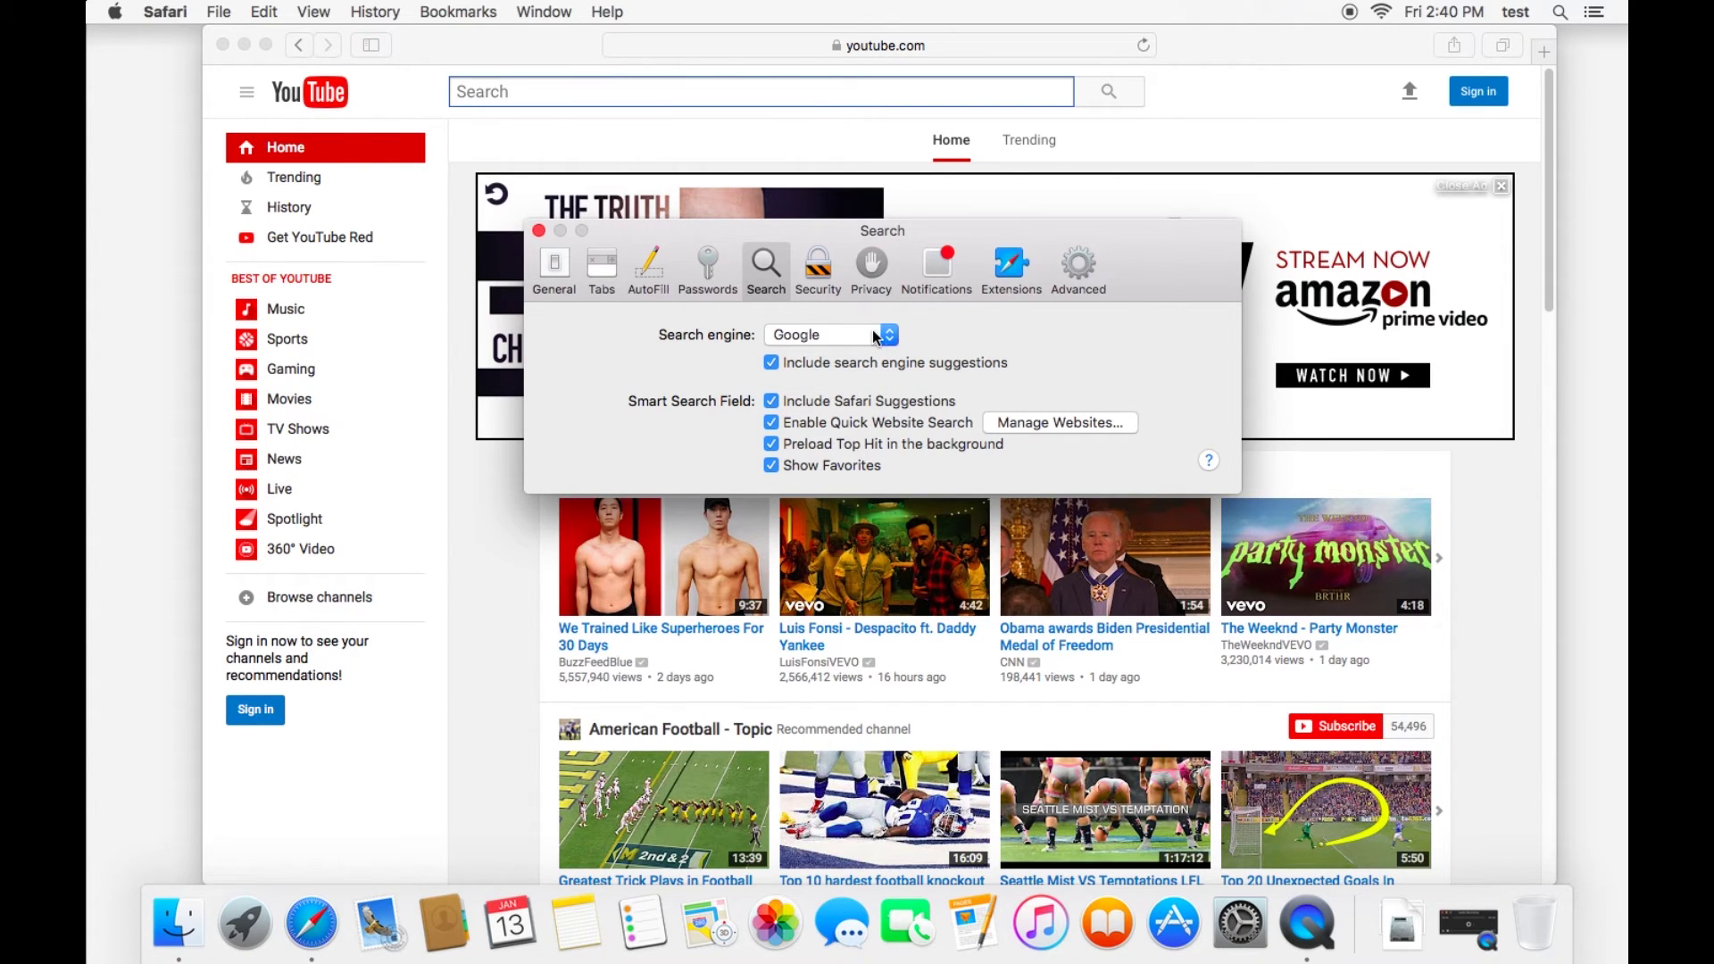
left_click(871, 329)
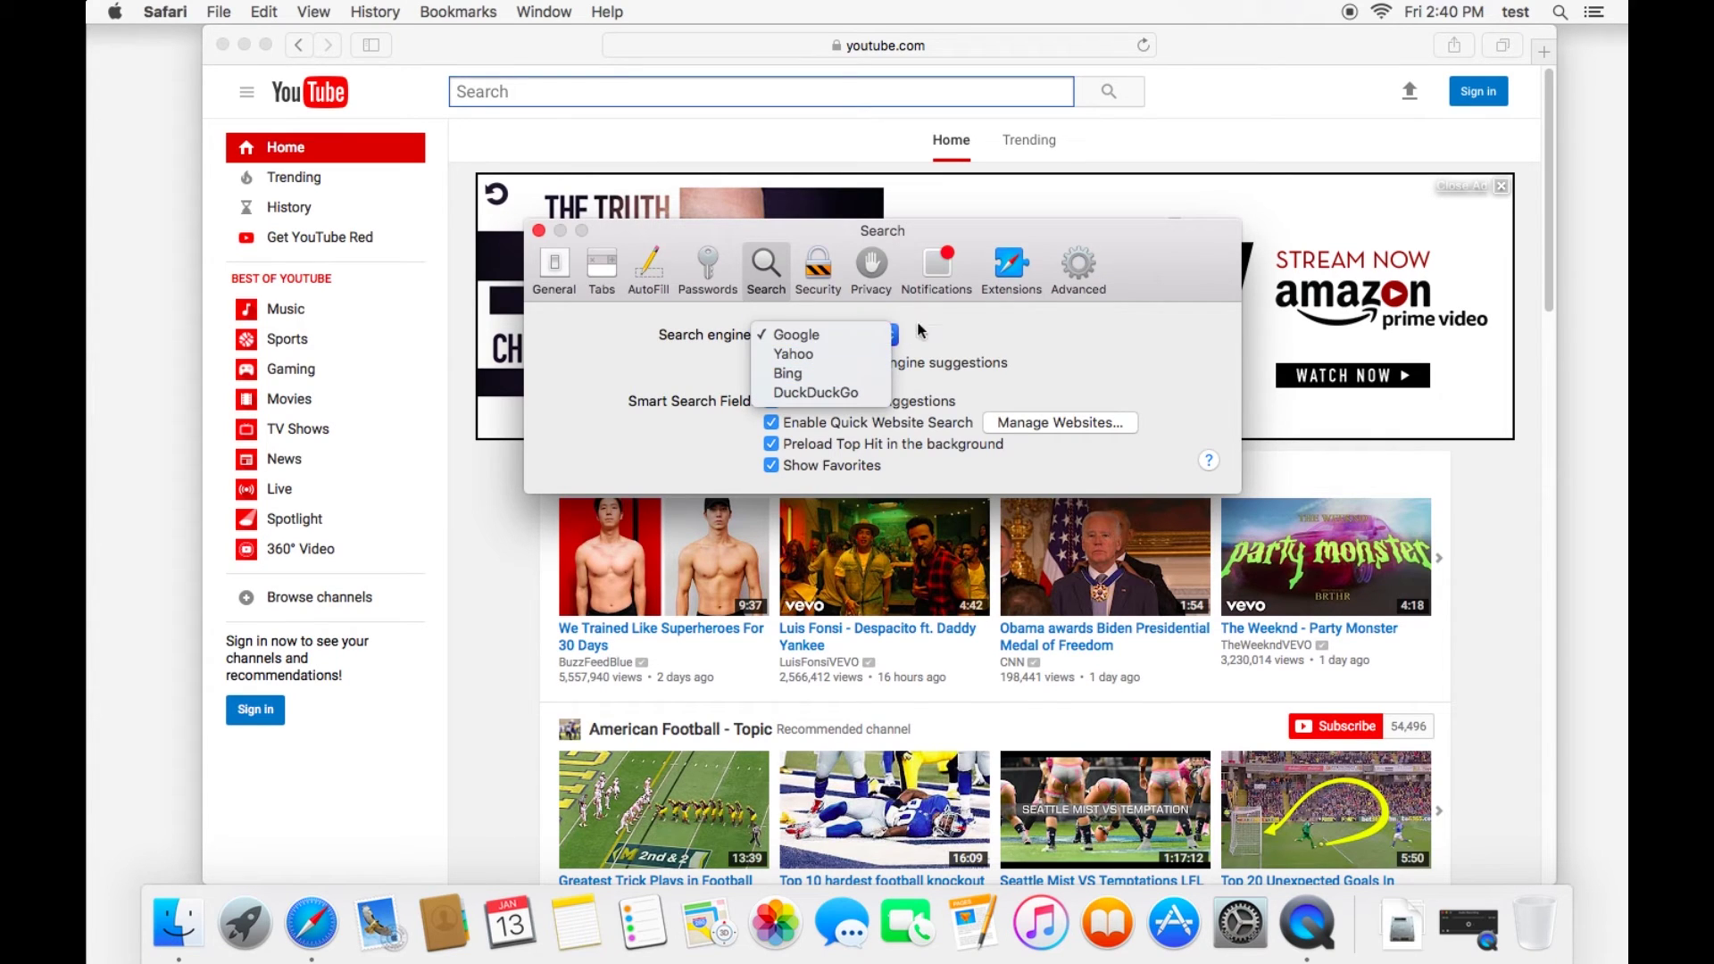
left_click(862, 334)
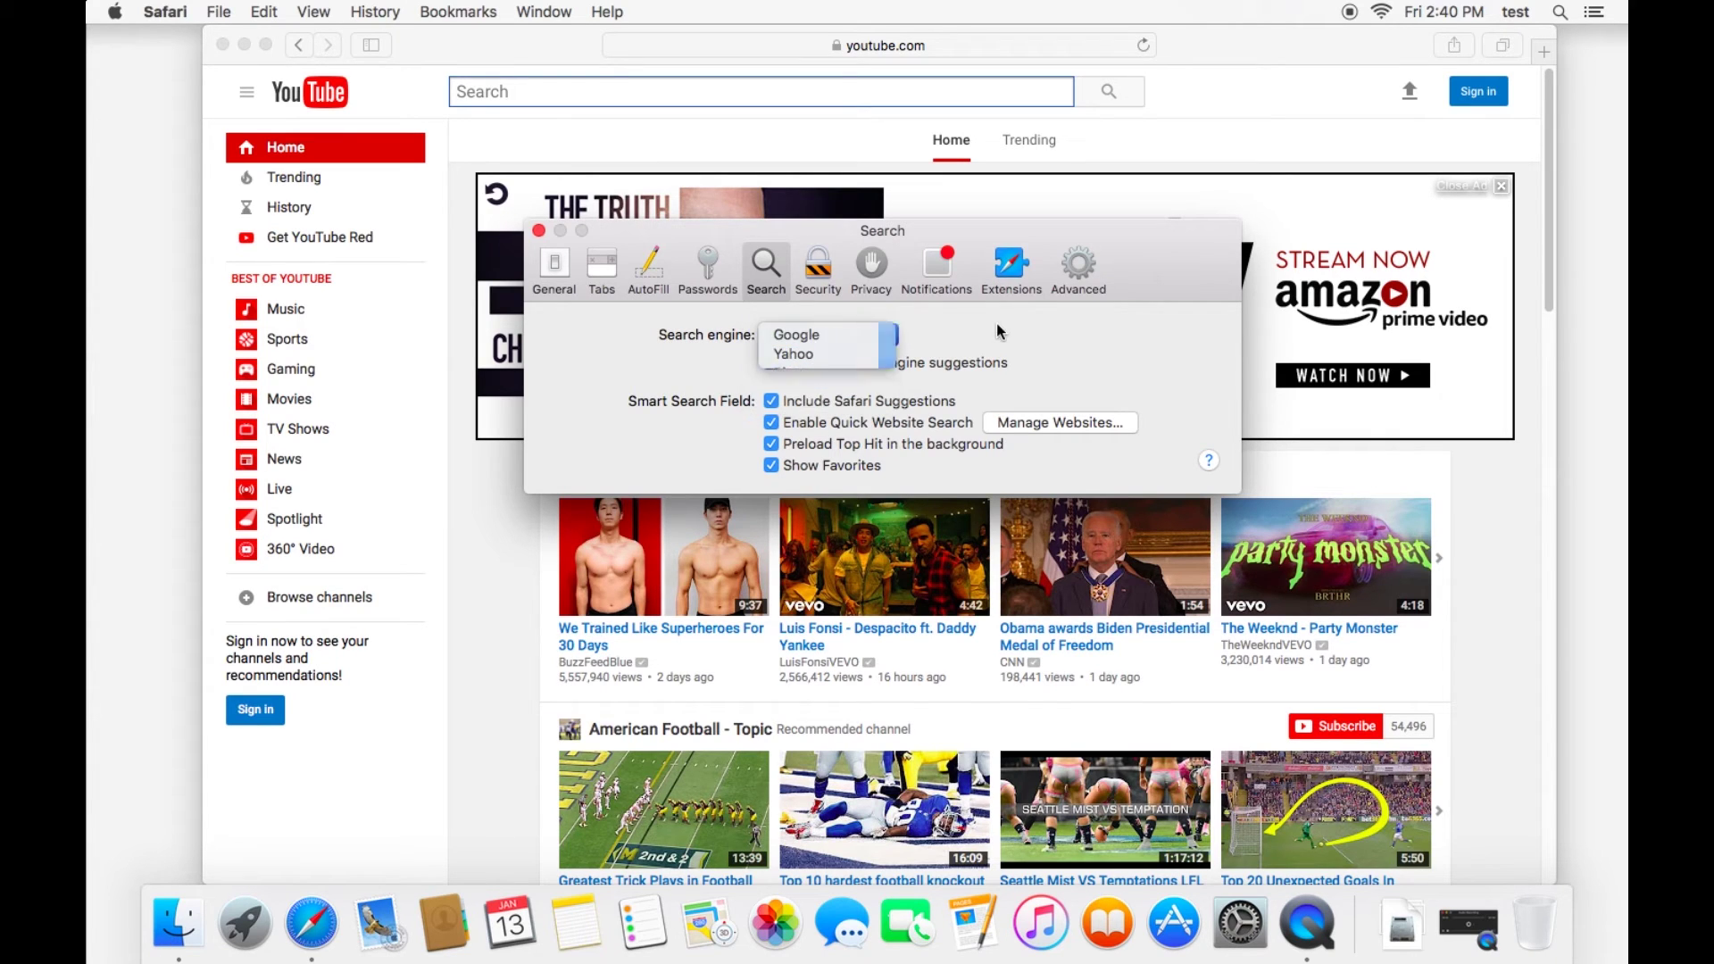
left_click(819, 271)
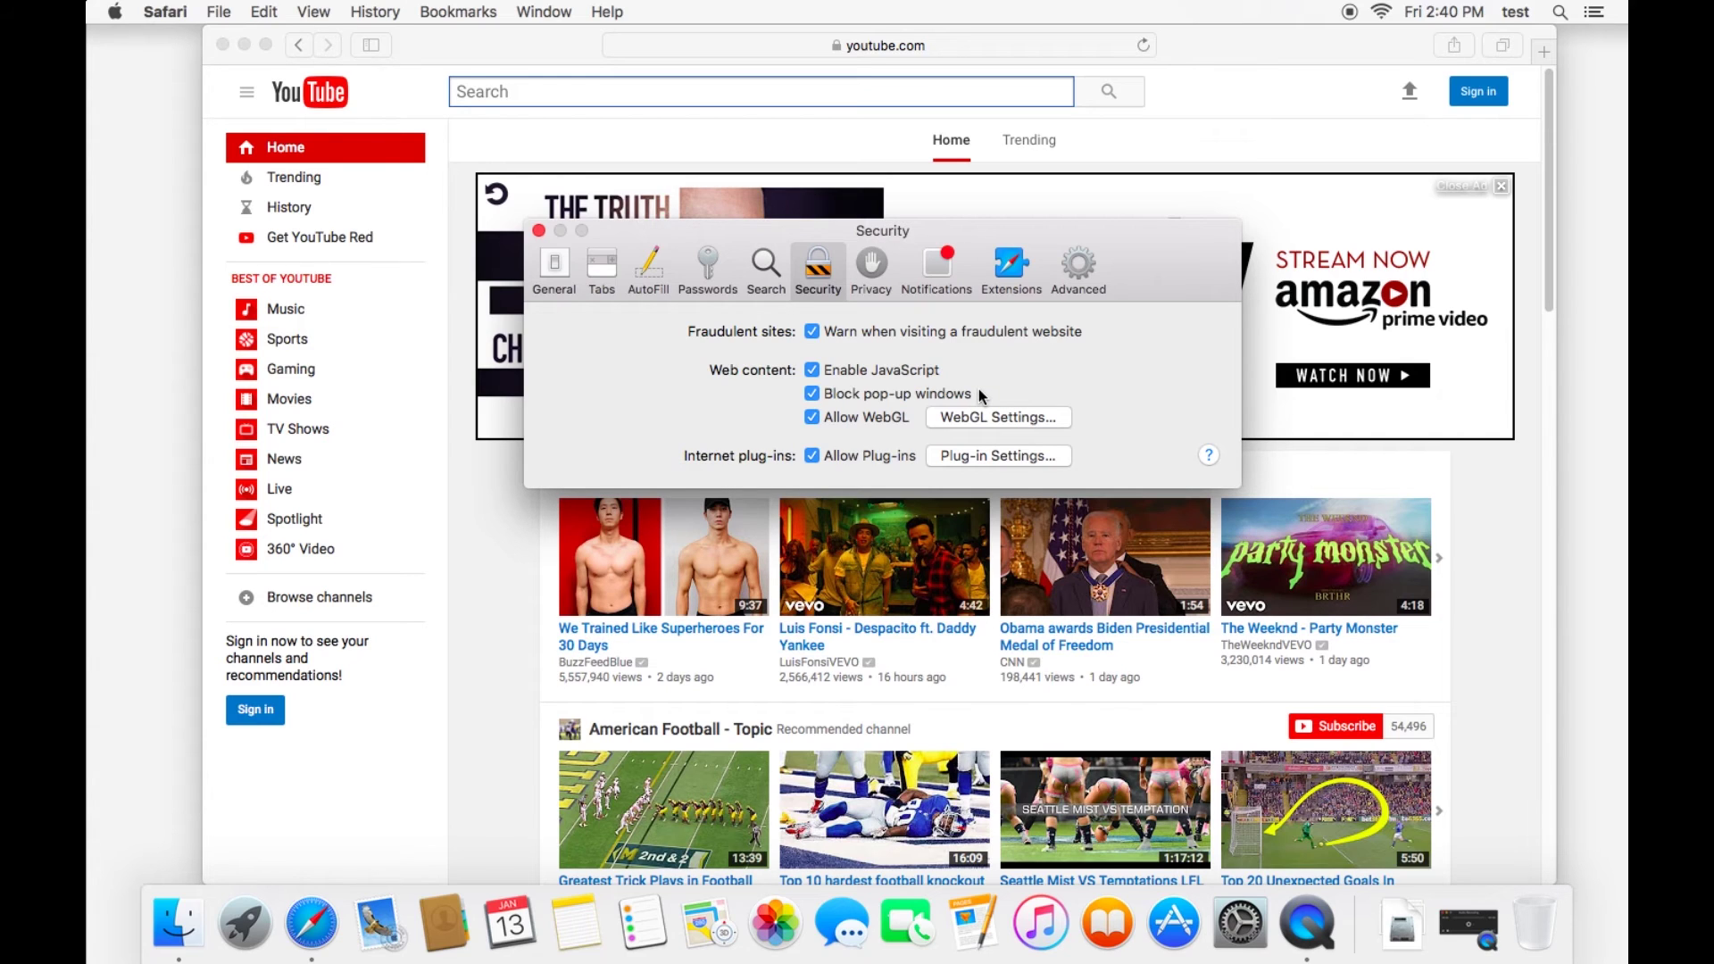
Step: In Security preferences, turn Block pop-up windows off and back on
left_click_drag(770, 232, 759, 208)
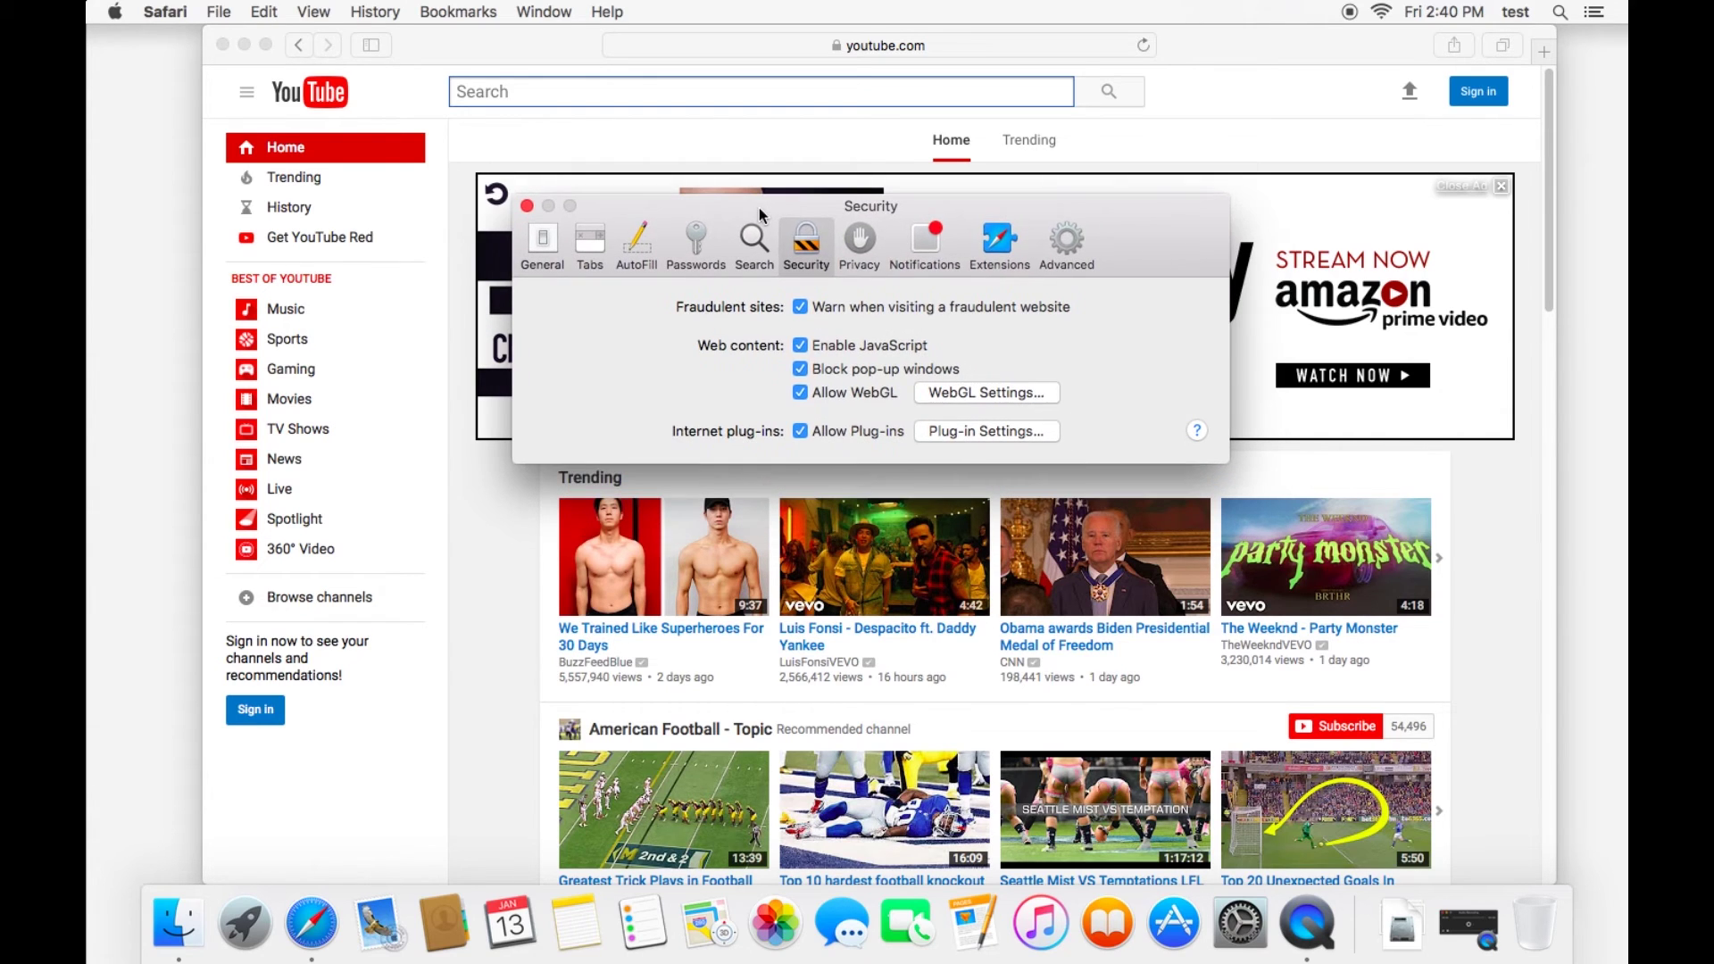
left_click(804, 374)
left_click(801, 368)
Step: Enable the Adobe Flash Player plug-in and set it to On for youtube.com
left_click(962, 432)
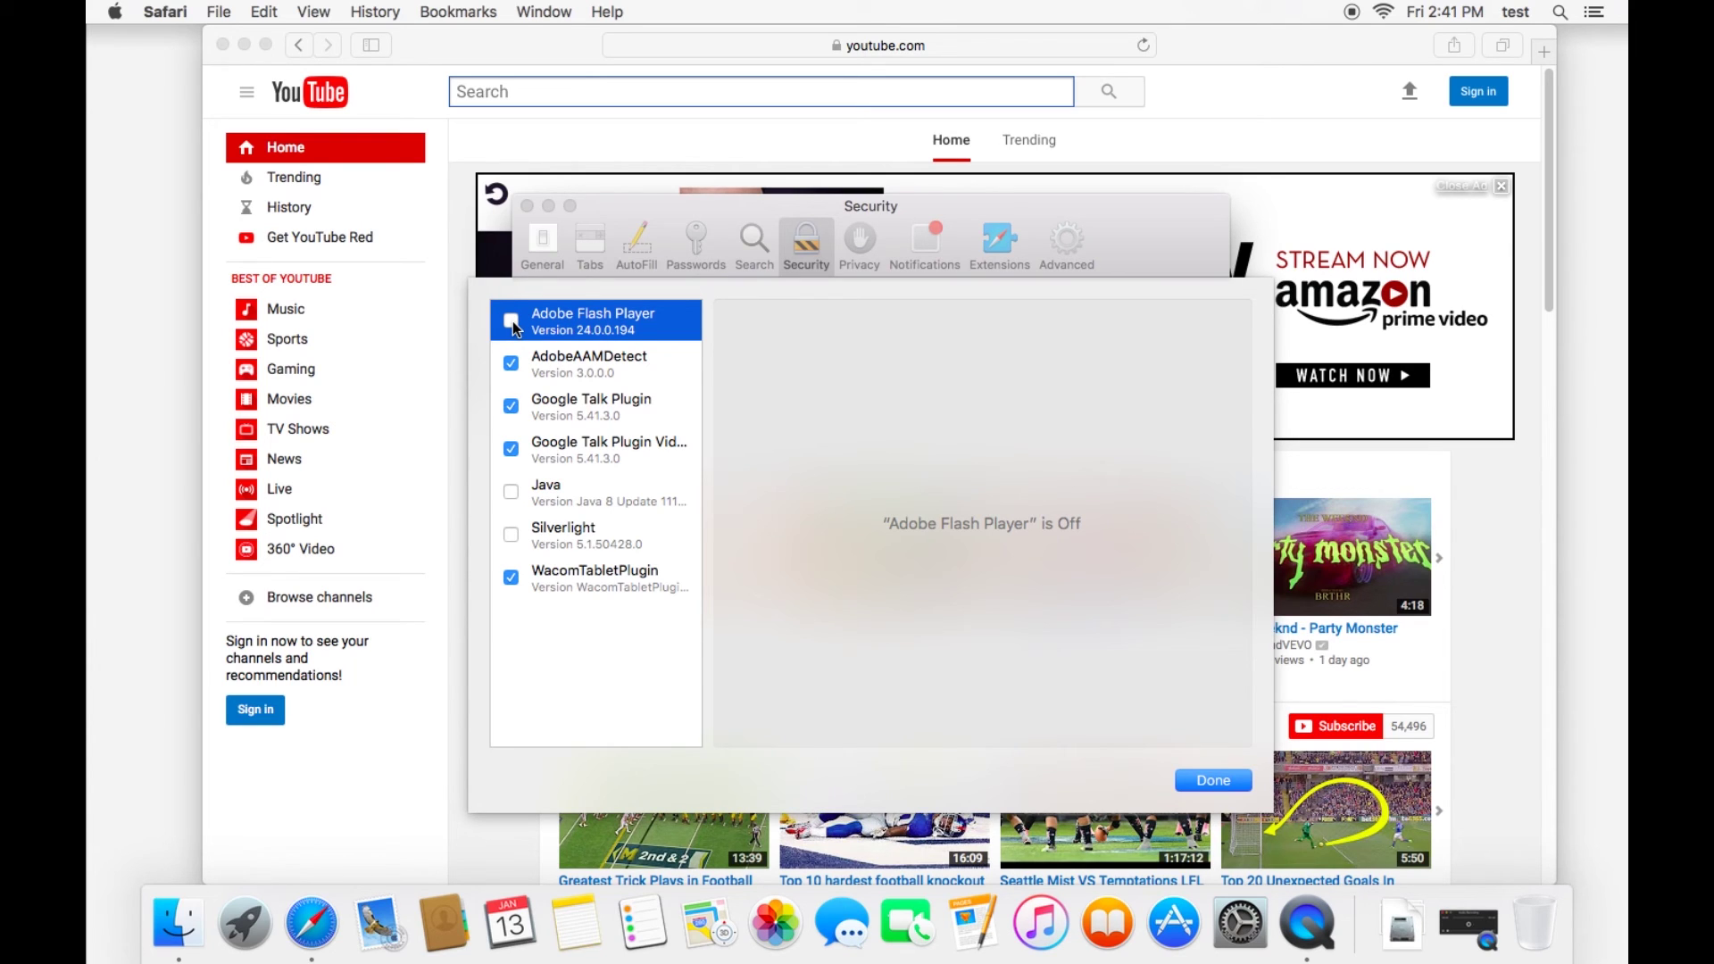
left_click(511, 320)
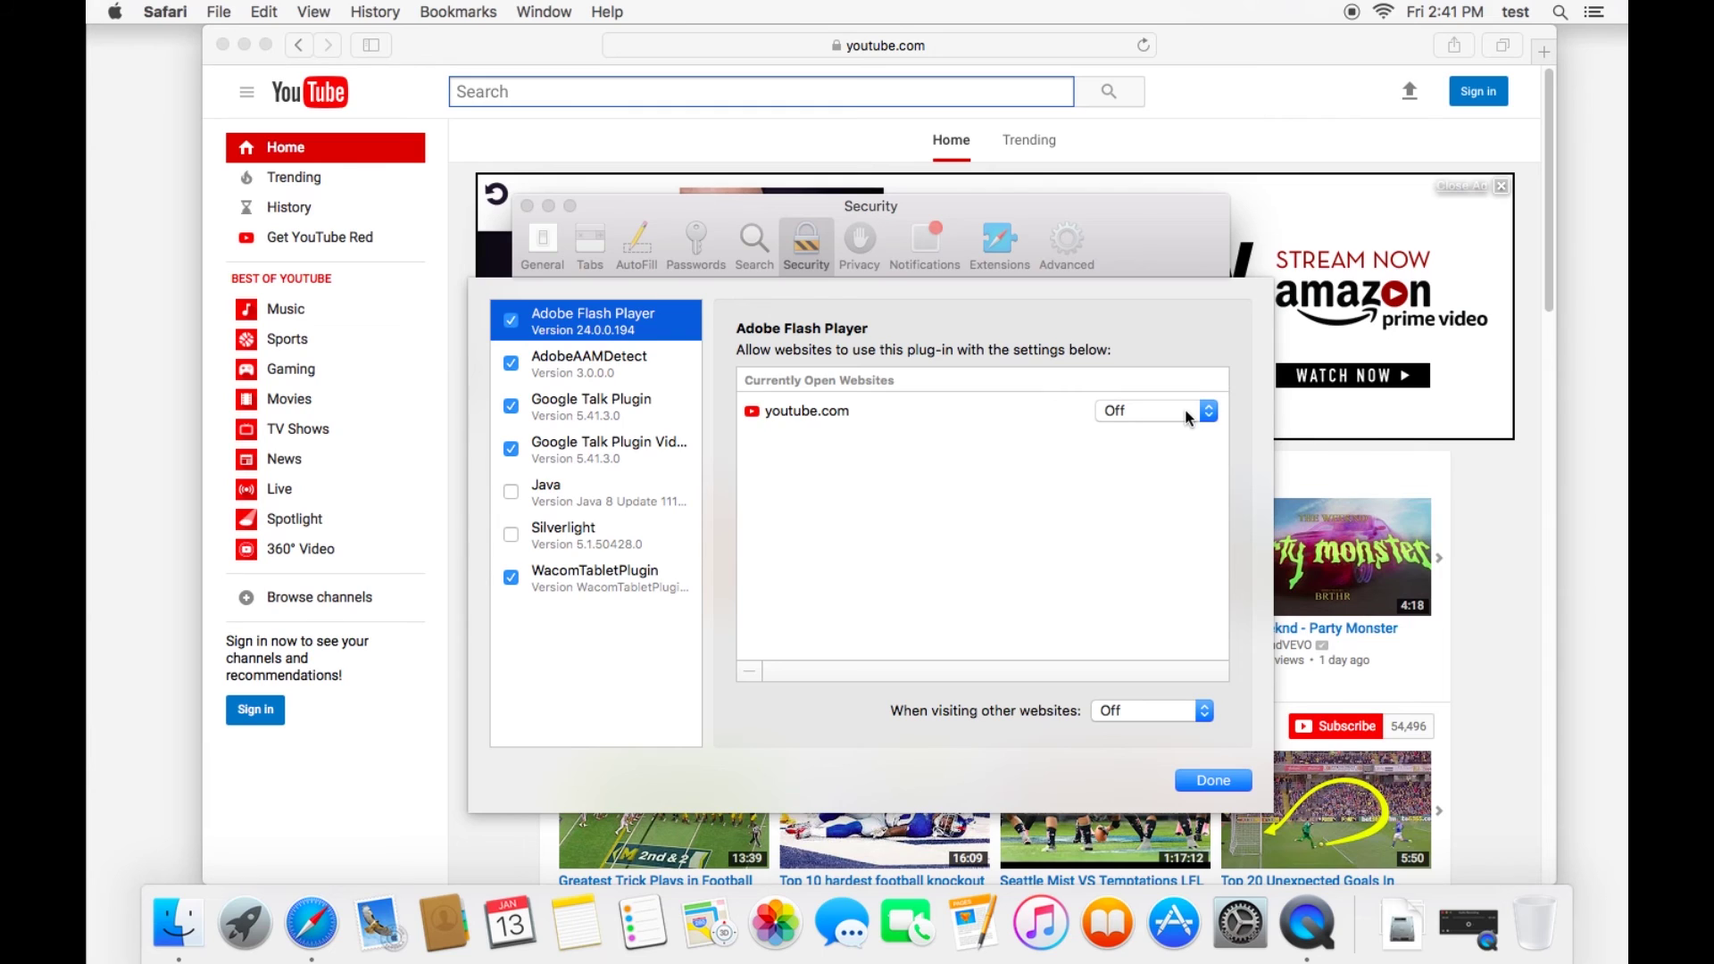
left_click(1188, 417)
left_click(1178, 429)
key("Return")
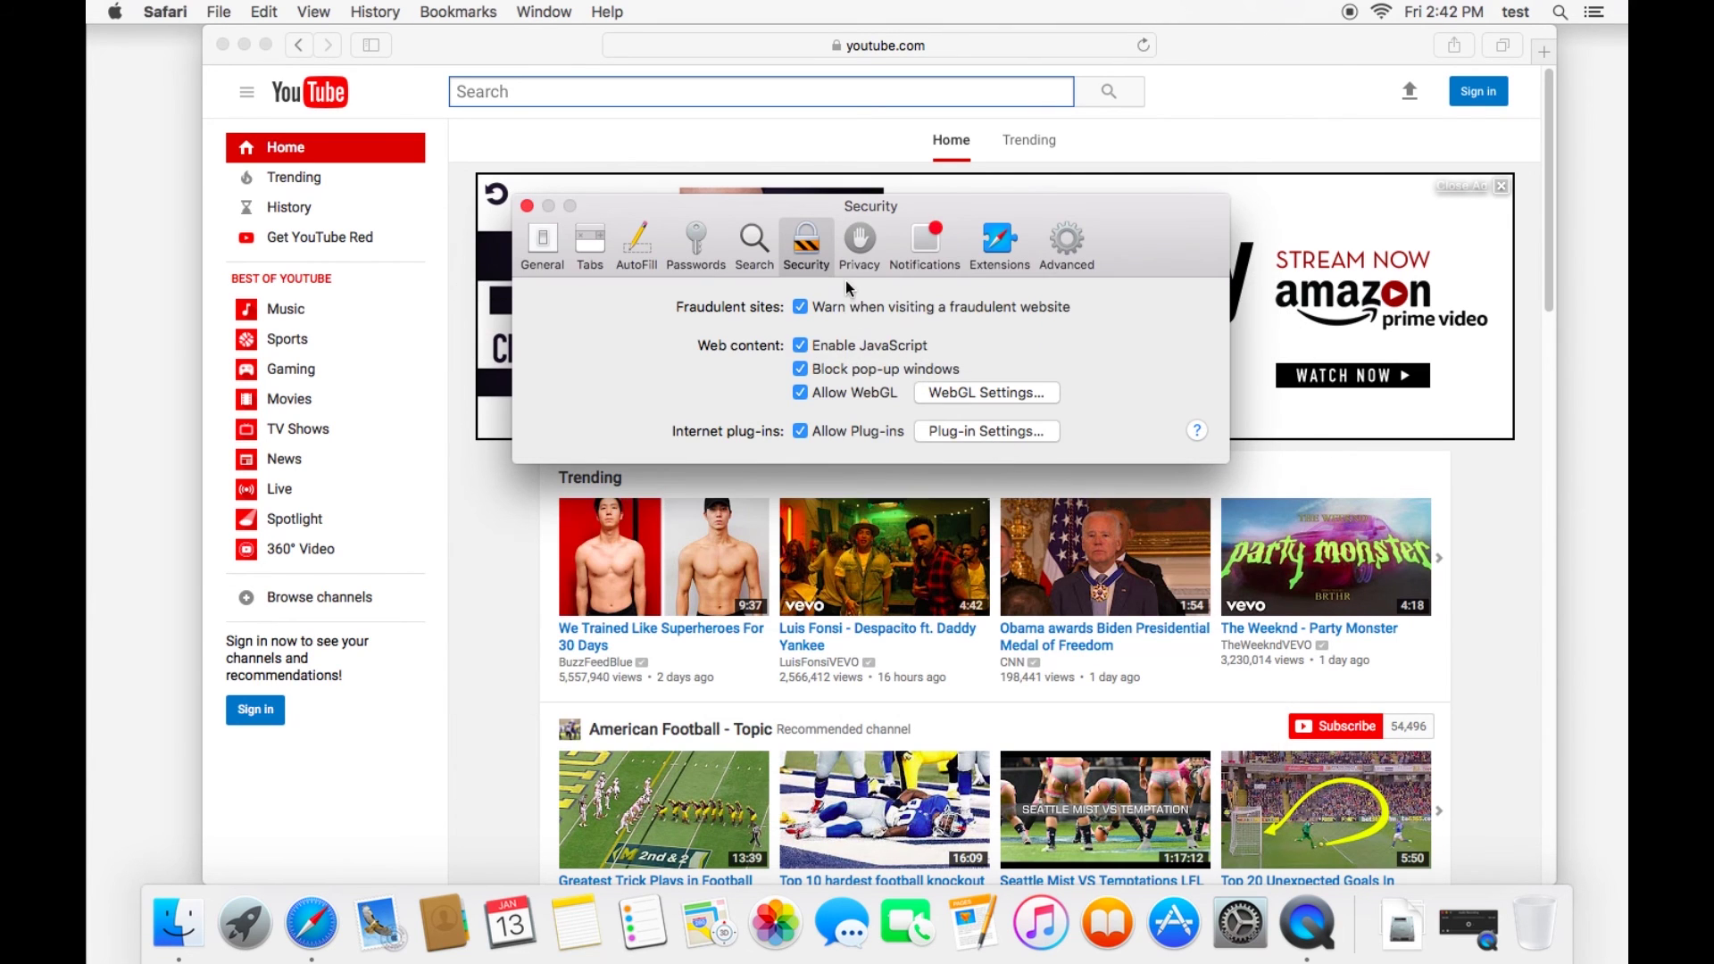
Step: From Extensions preferences, browse the gallery and install Ka-Block! from its carousel page
left_click(999, 245)
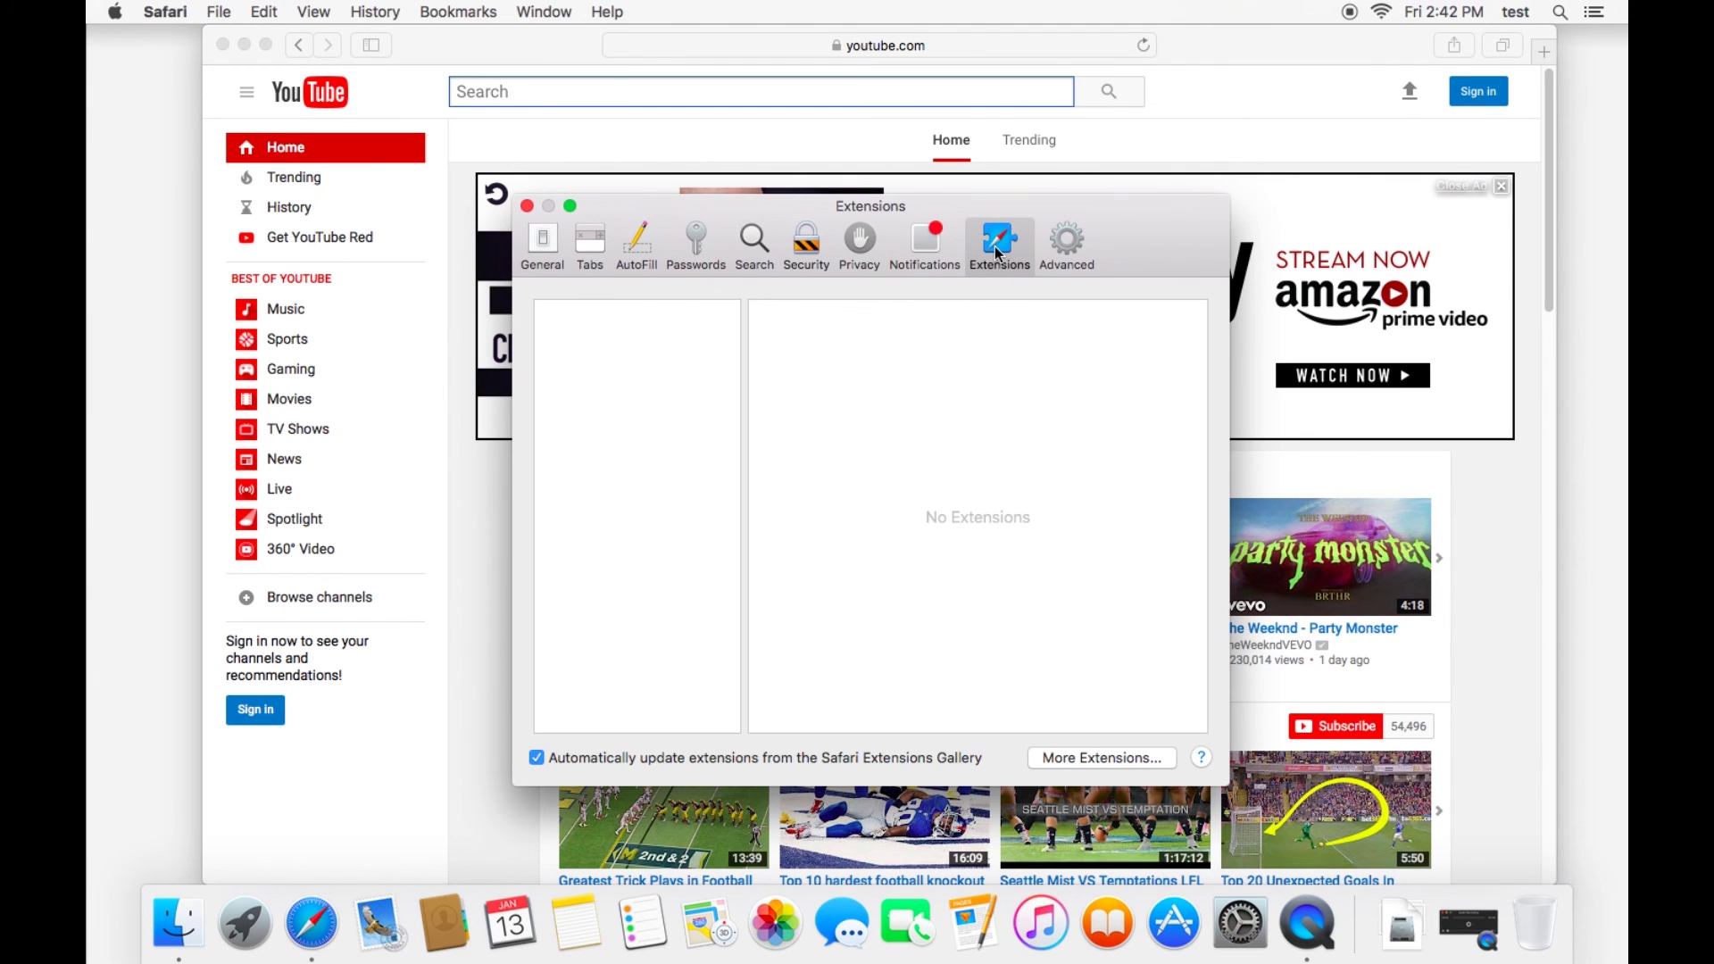
left_click(1089, 757)
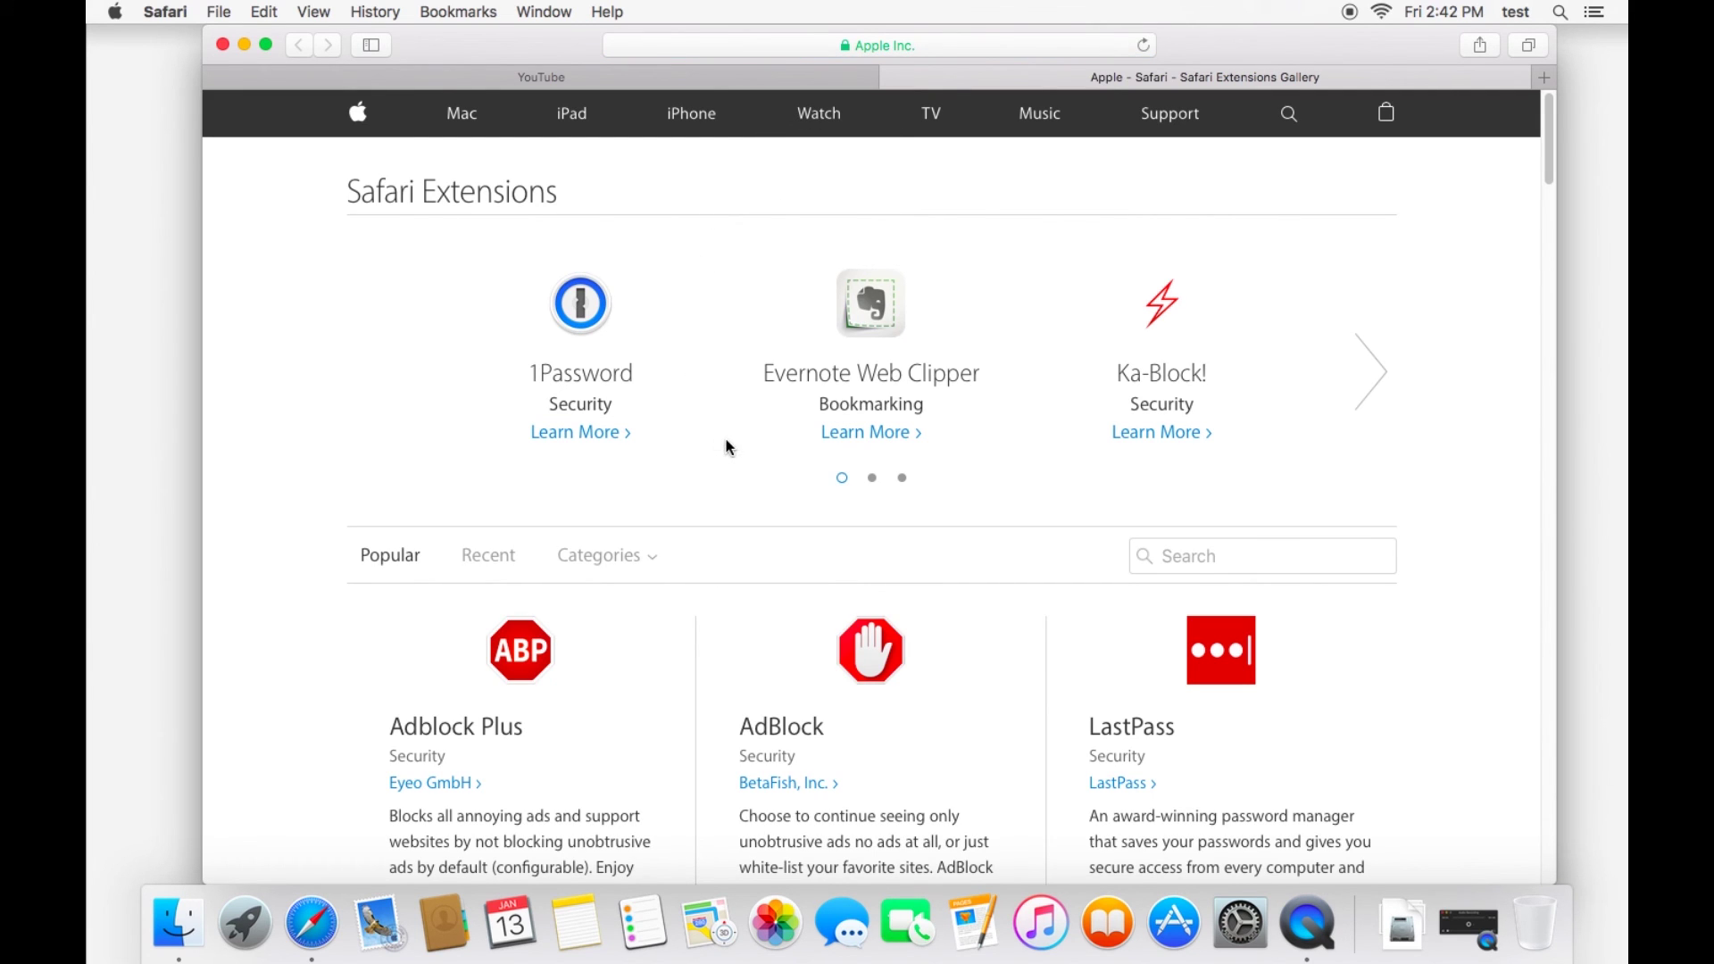
scroll(729, 465, "down", 1)
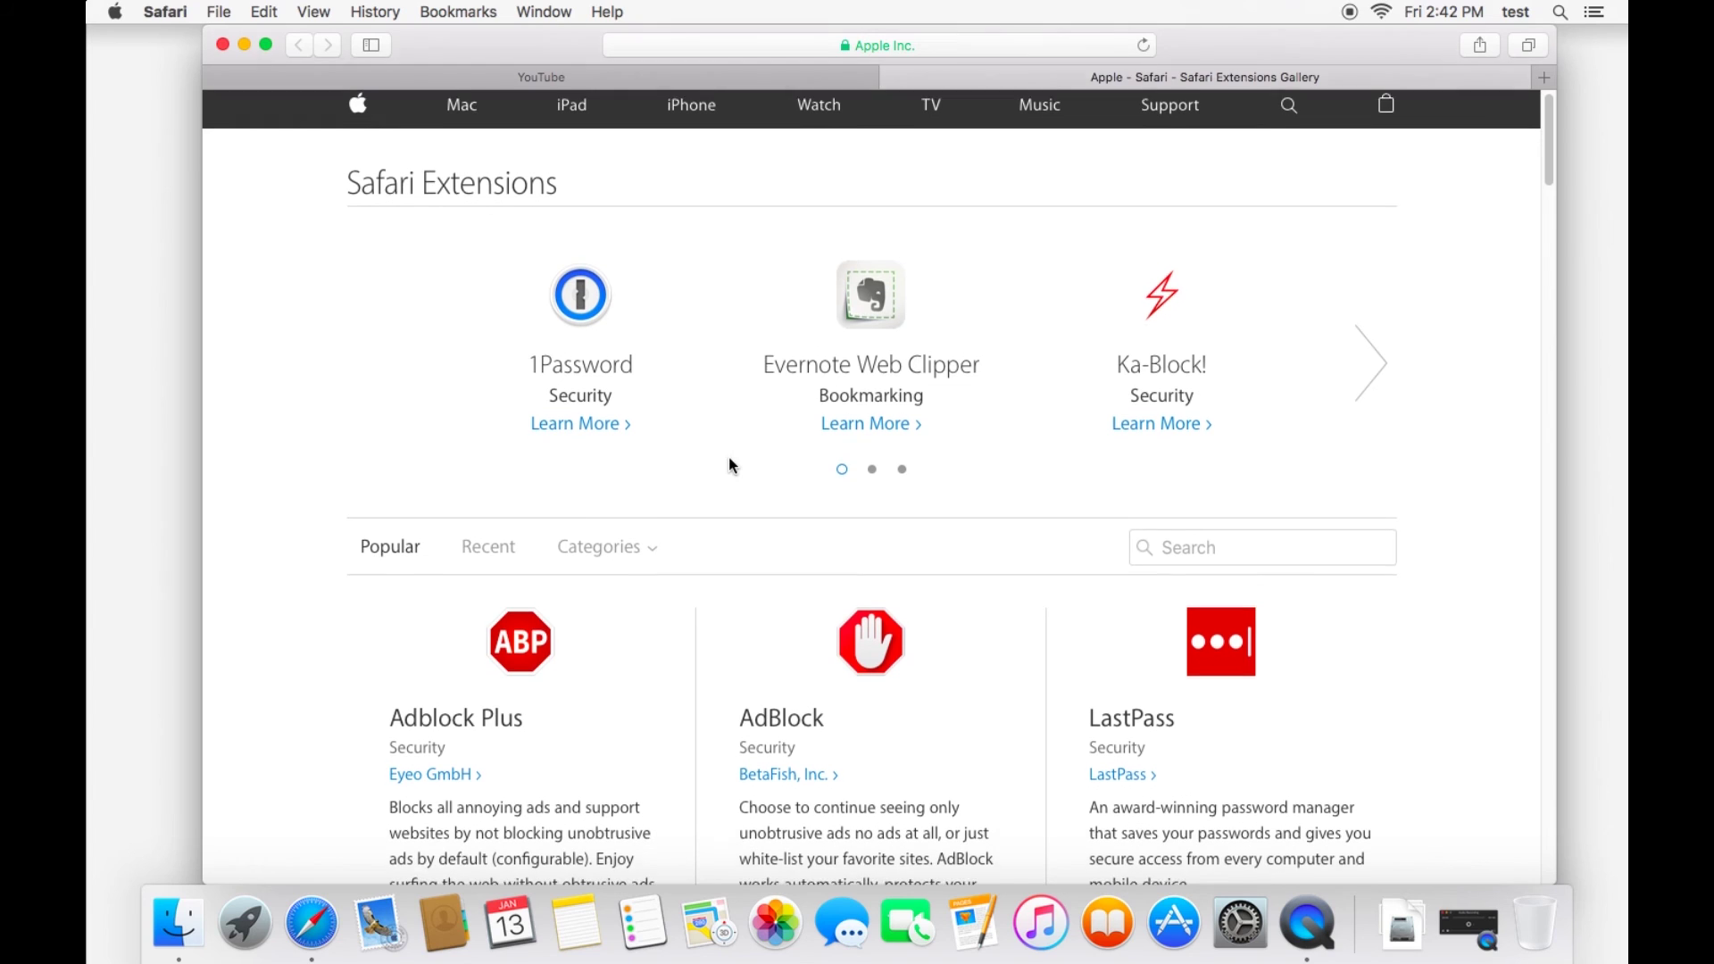
scroll(1038, 465, "down", 1)
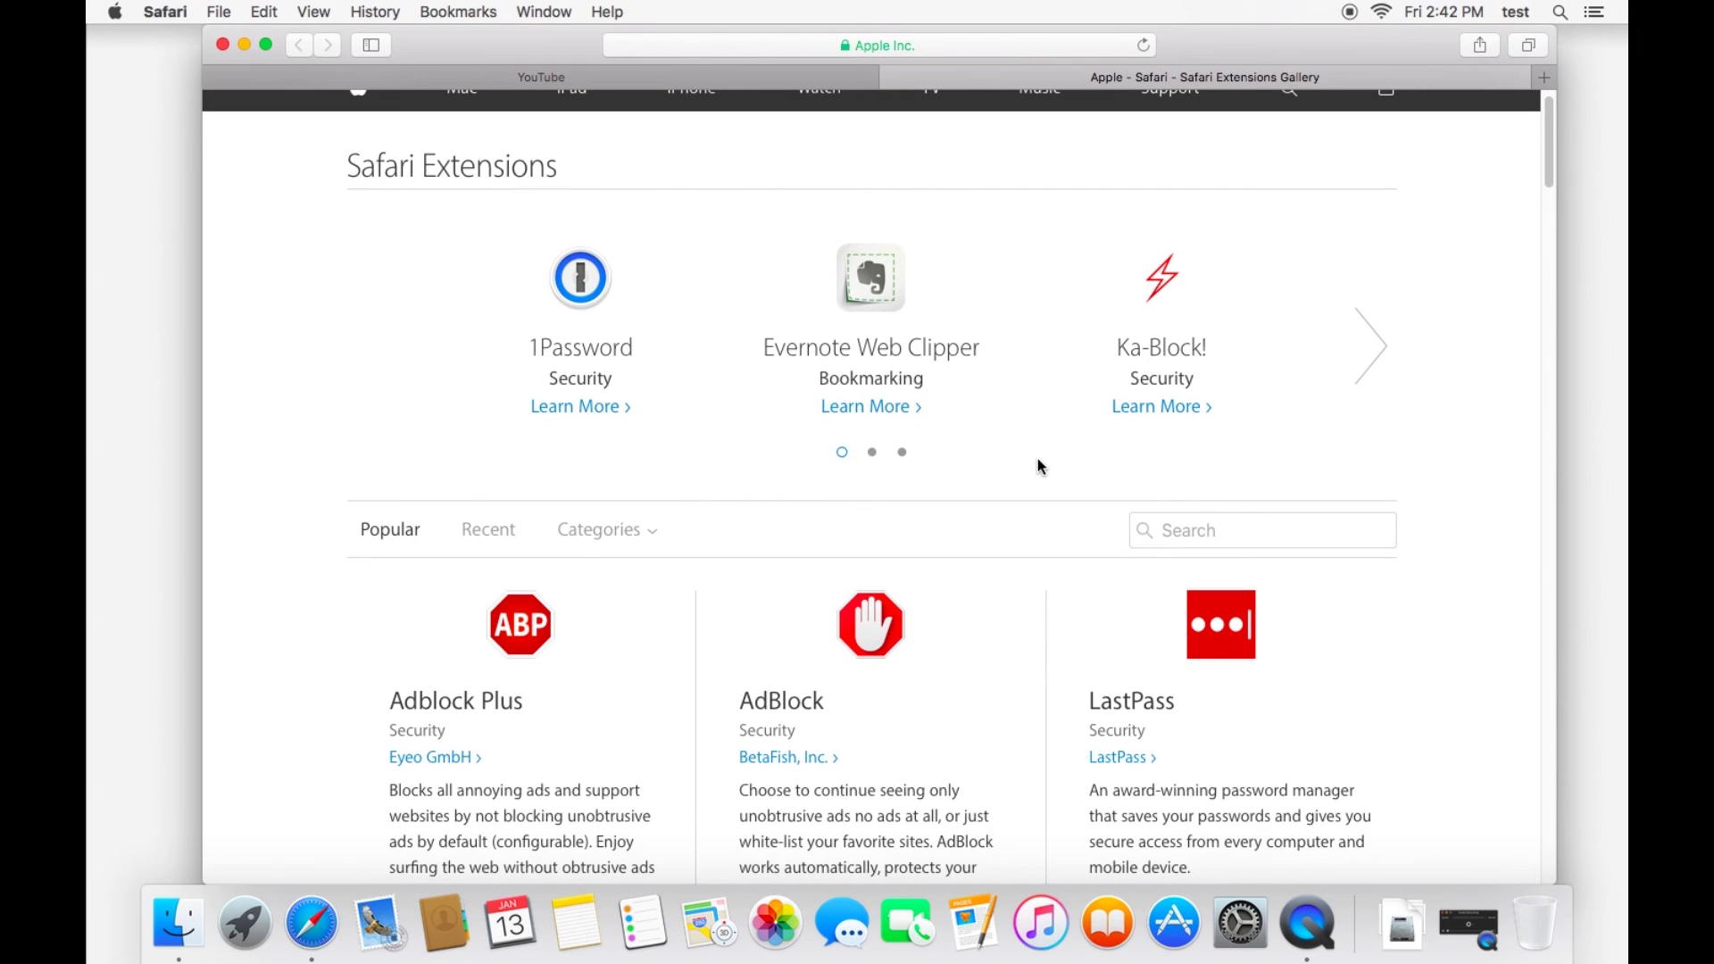
scroll(1026, 420, "up", 1)
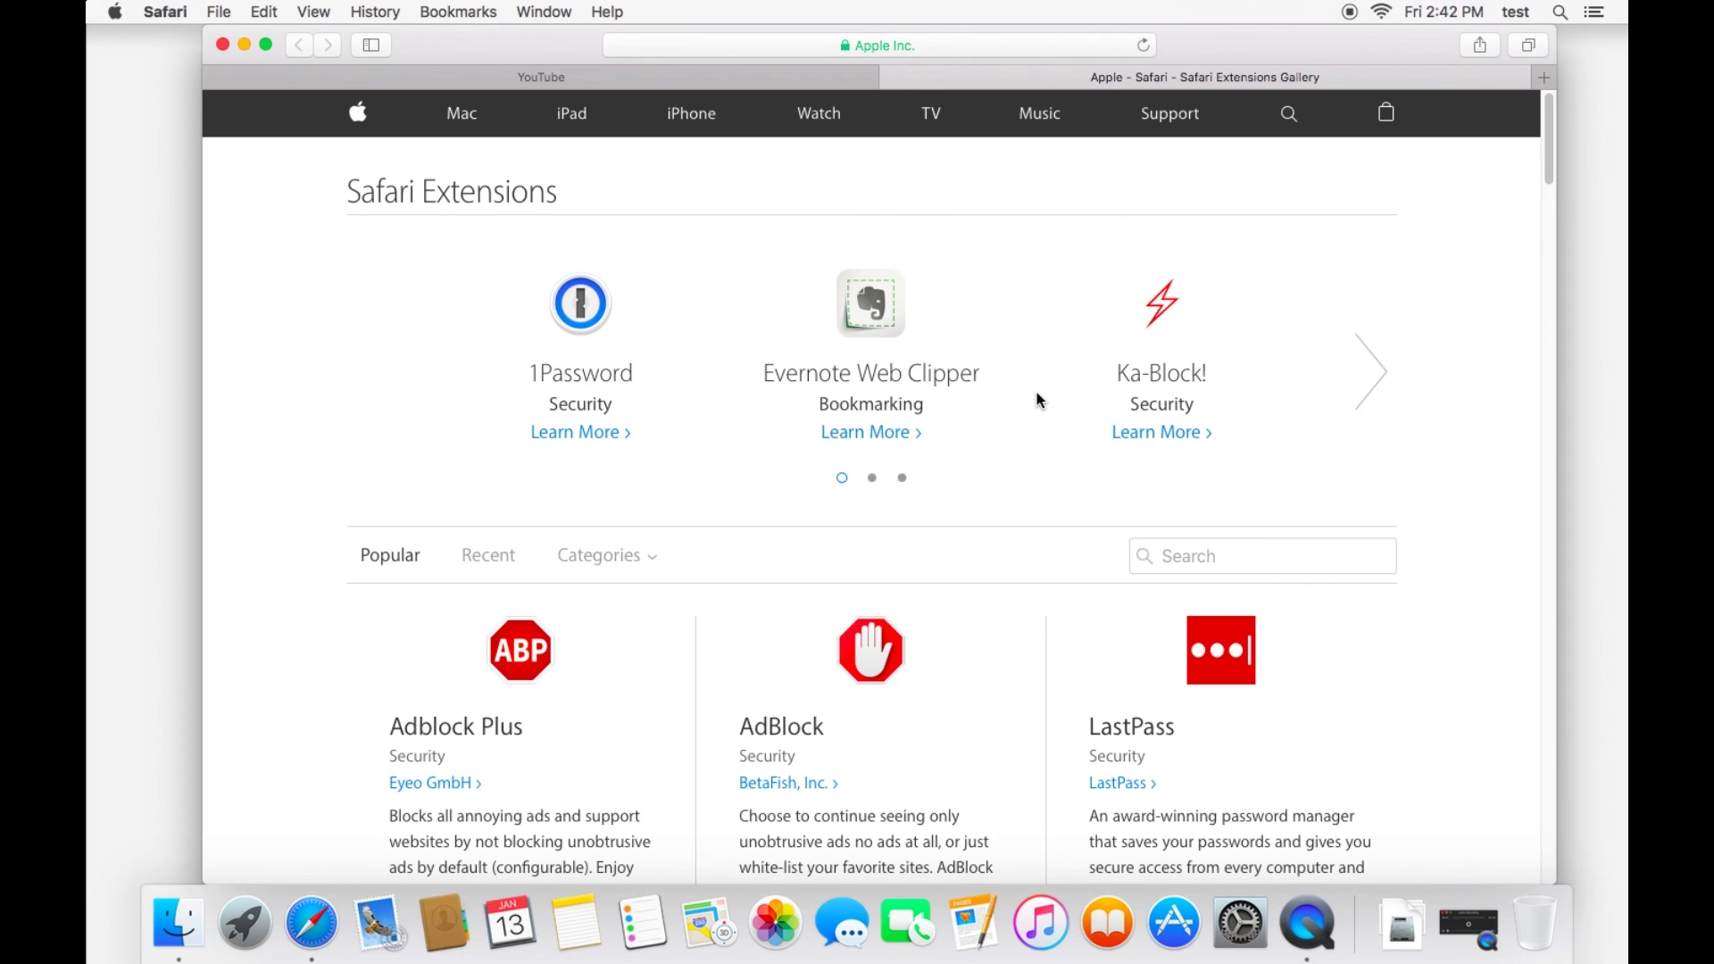
left_click(1160, 328)
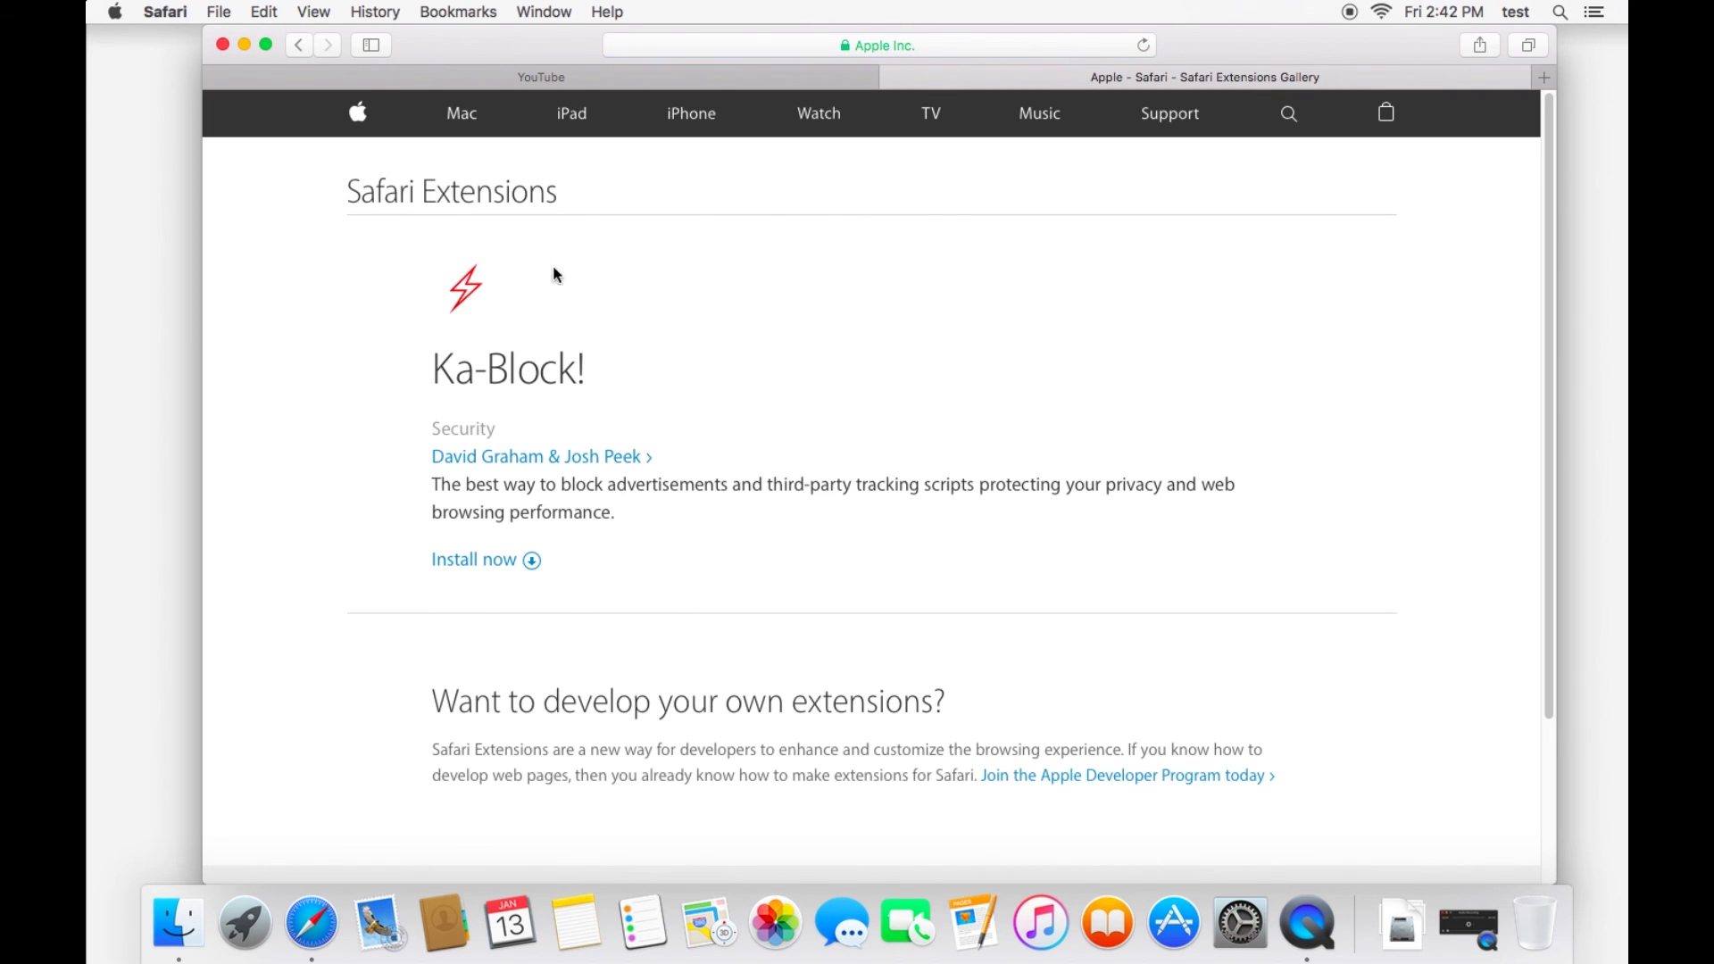
left_click(482, 562)
Step: Uninstall Ka-Block! in Extensions preferences, confirm the removal, and close the preferences window
left_click(178, 9)
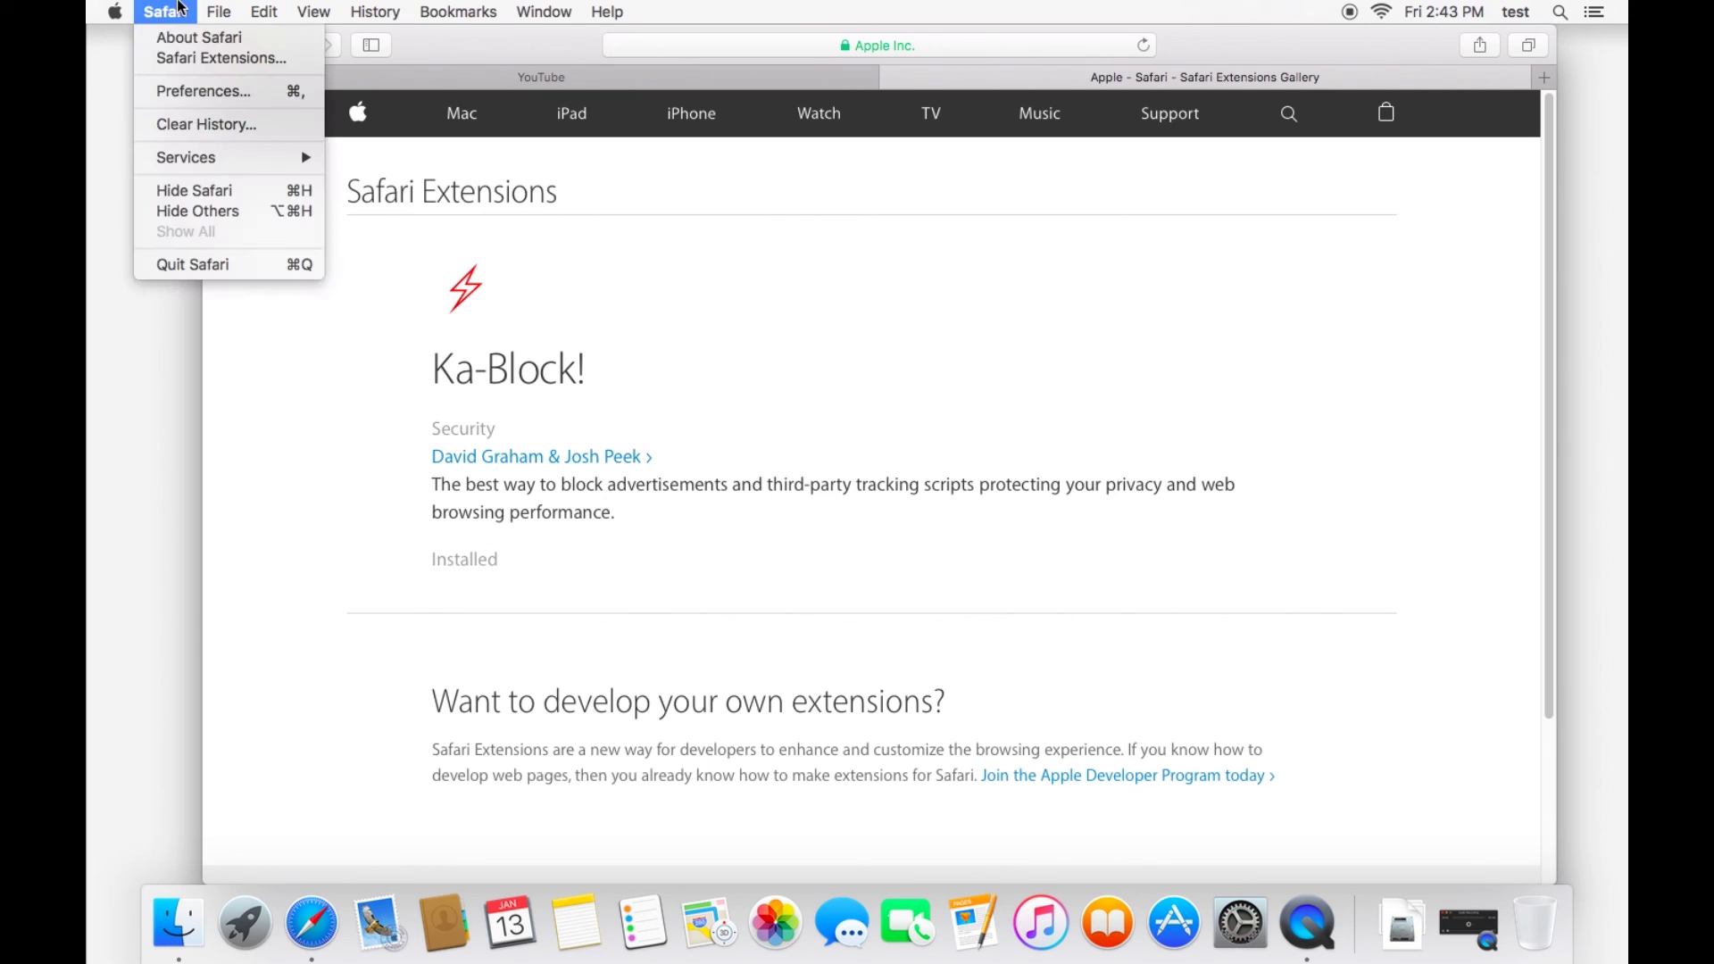
left_click(285, 96)
left_click(554, 323)
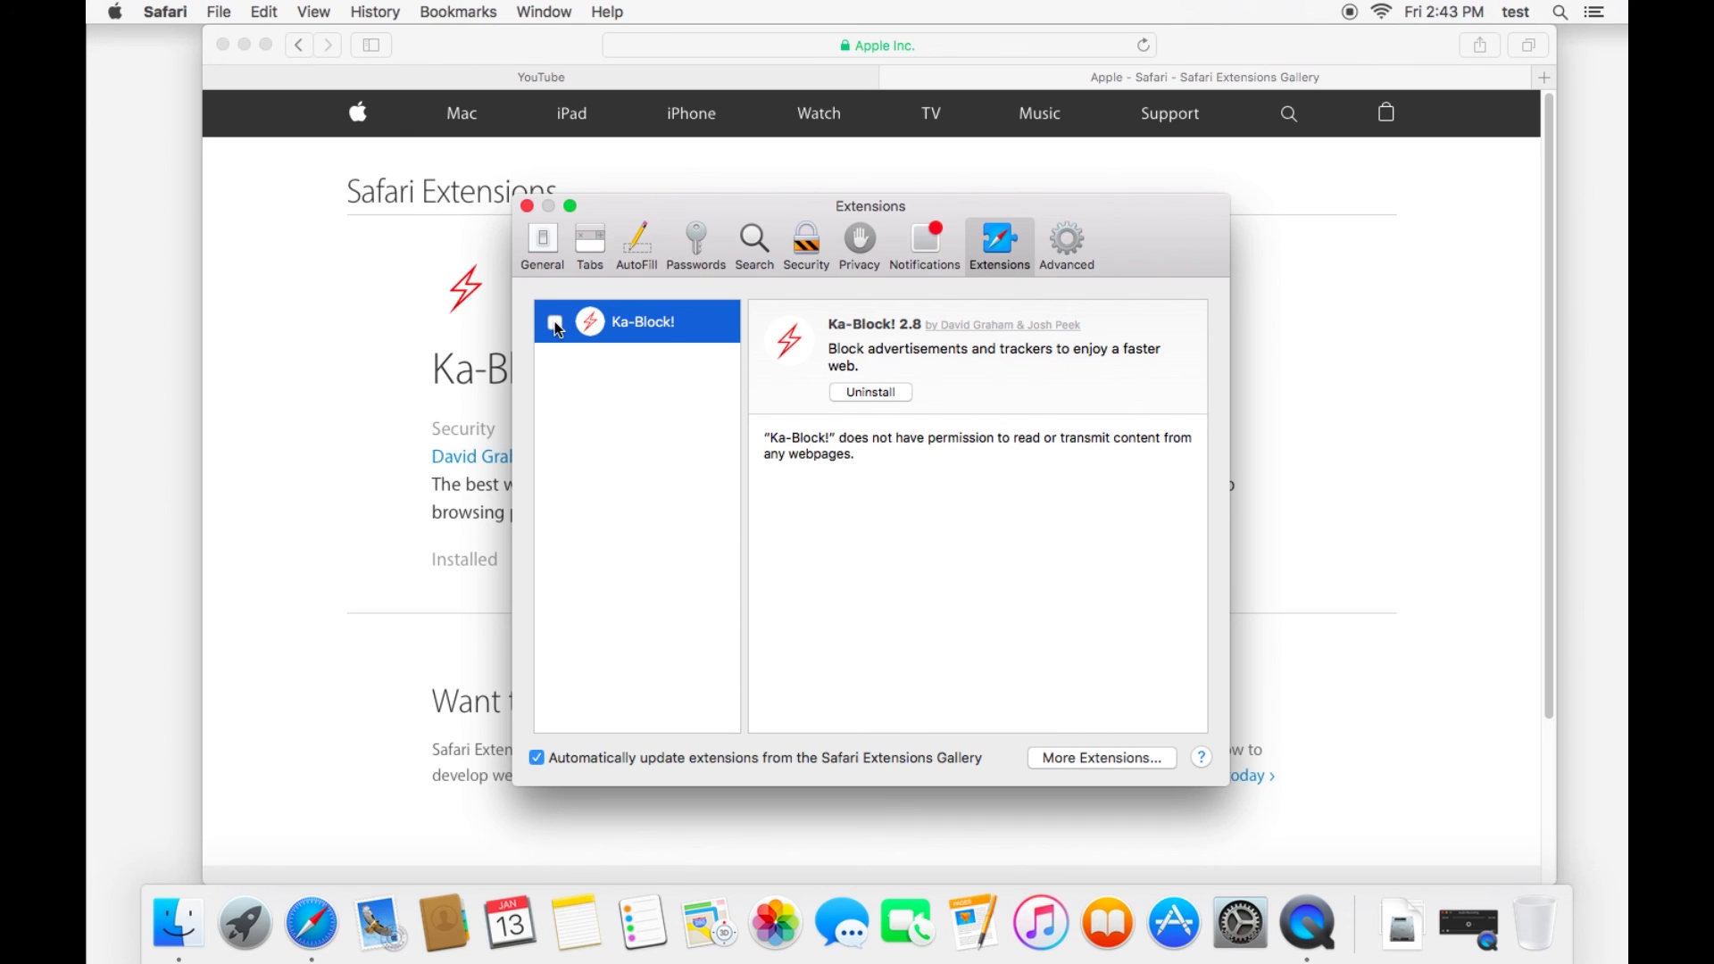
left_click(555, 324)
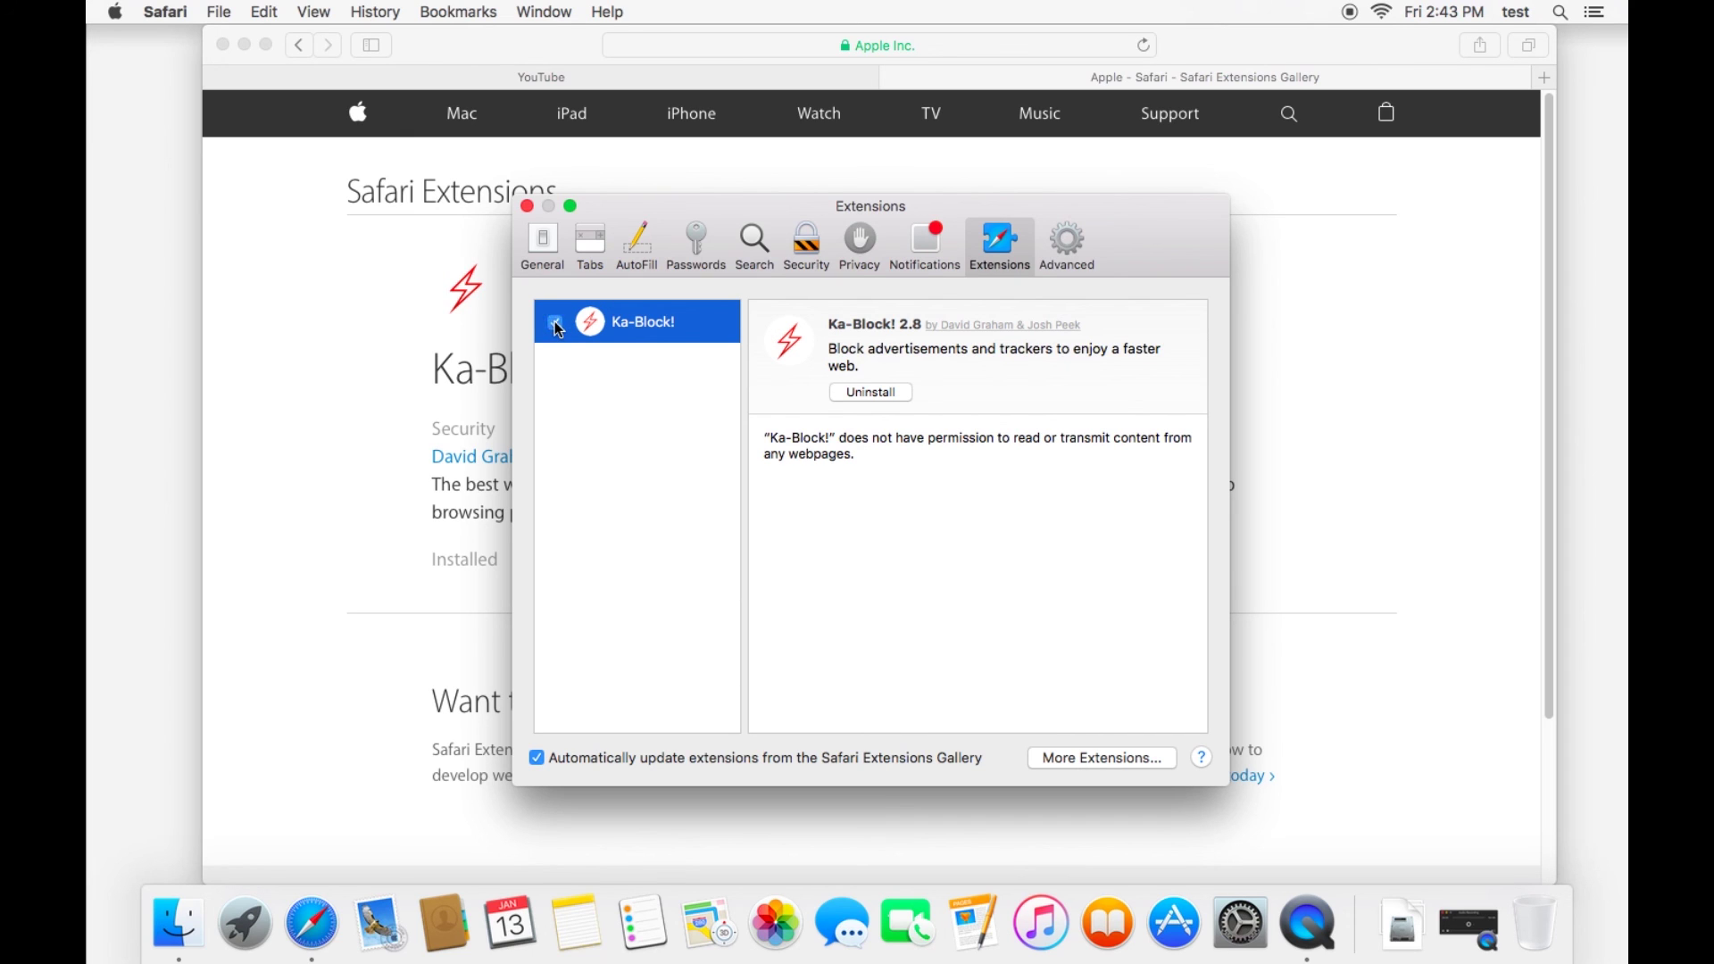
left_click(873, 397)
left_click(1009, 386)
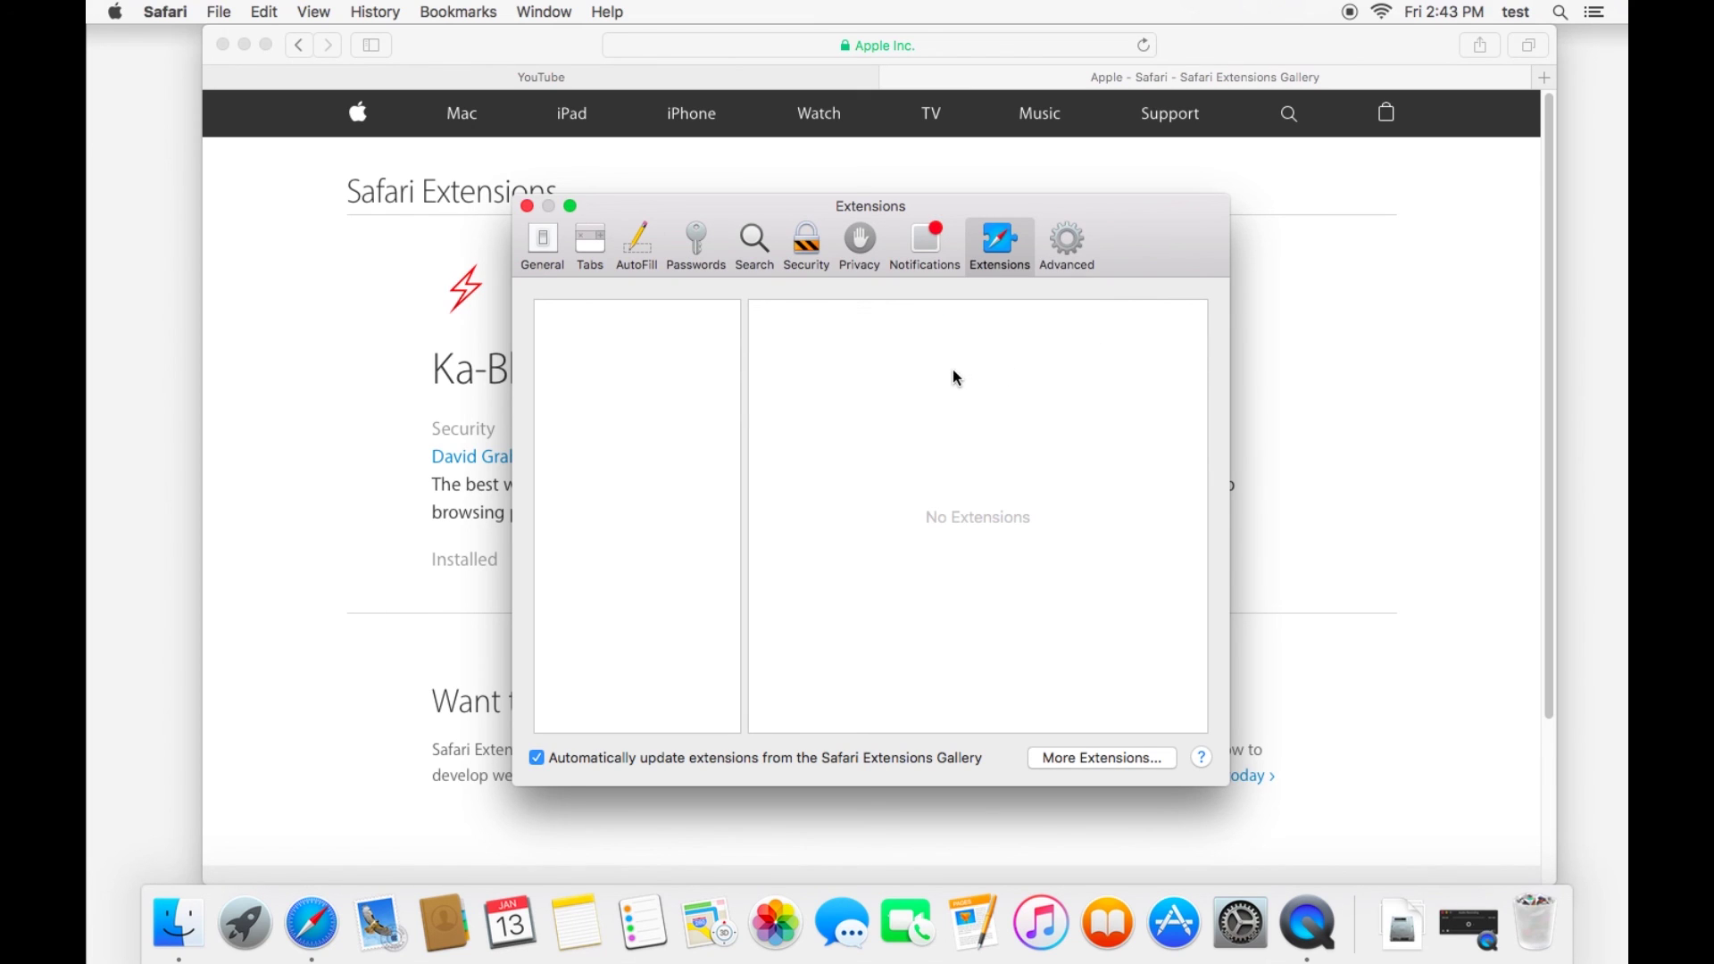
left_click(528, 206)
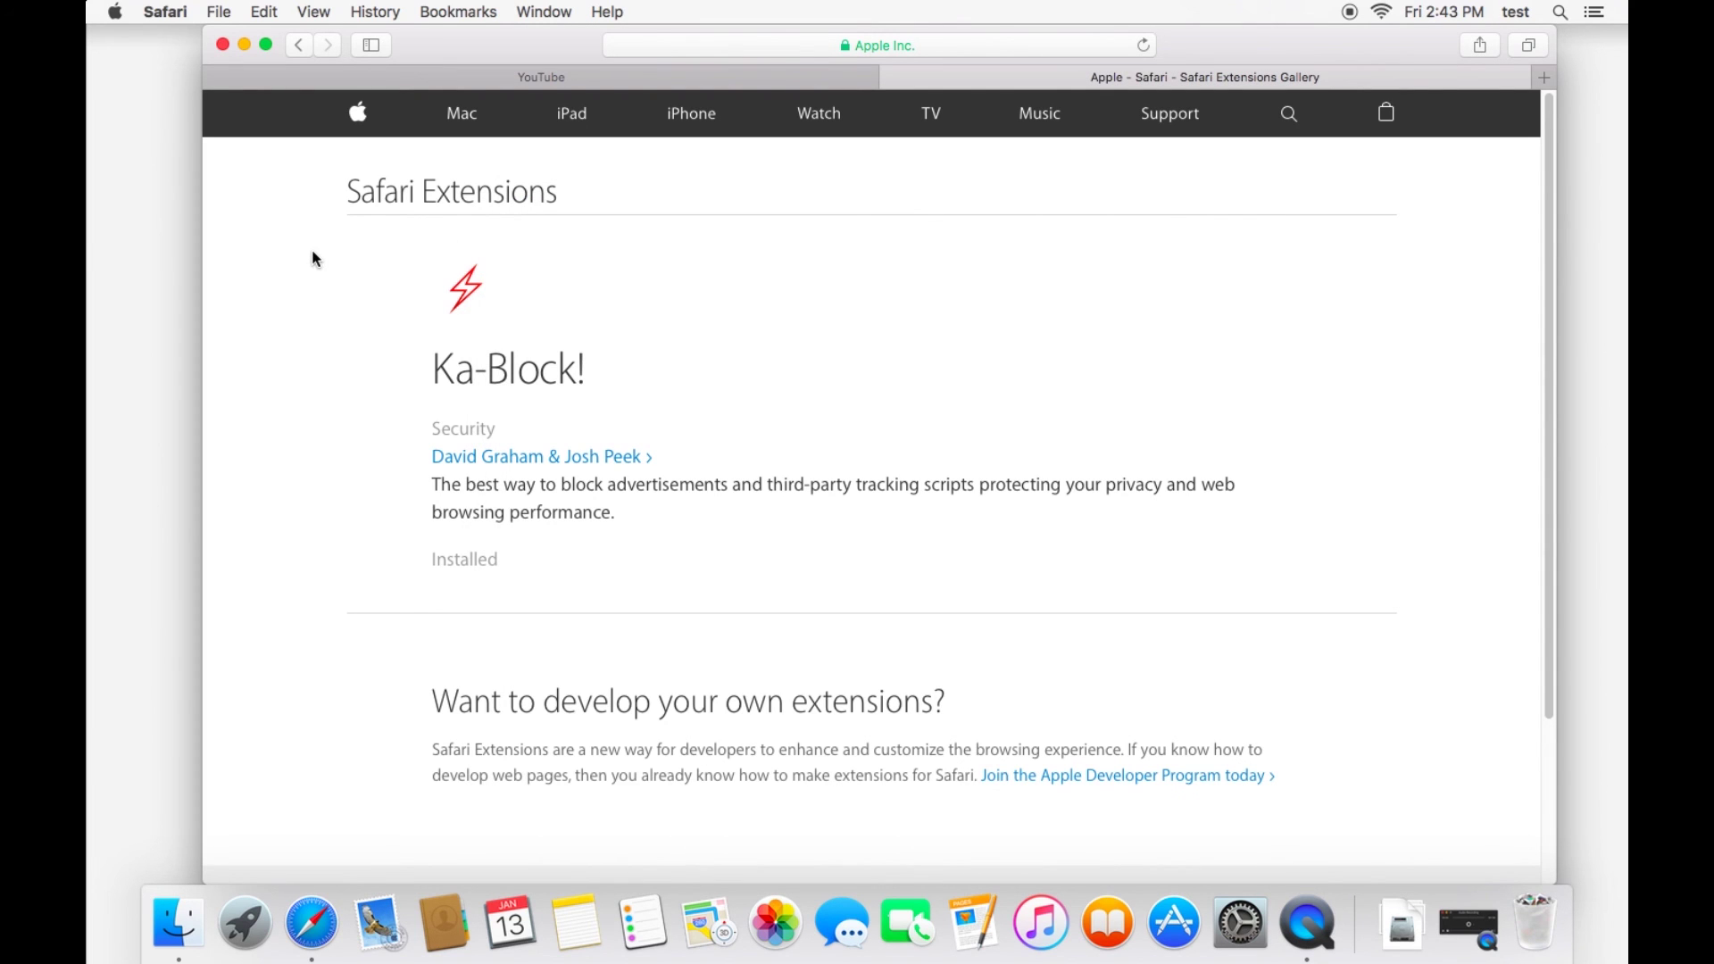